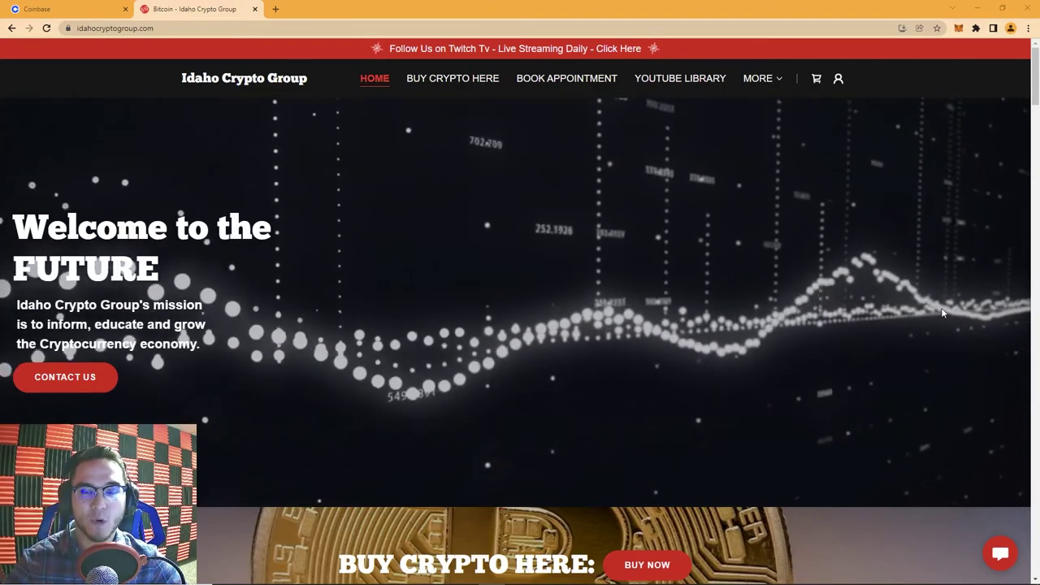
Step: Switch to Coinbase and open the BTC-USD market in Advanced Trade
{"action": "left_click", "coordinate": [95, 6]}
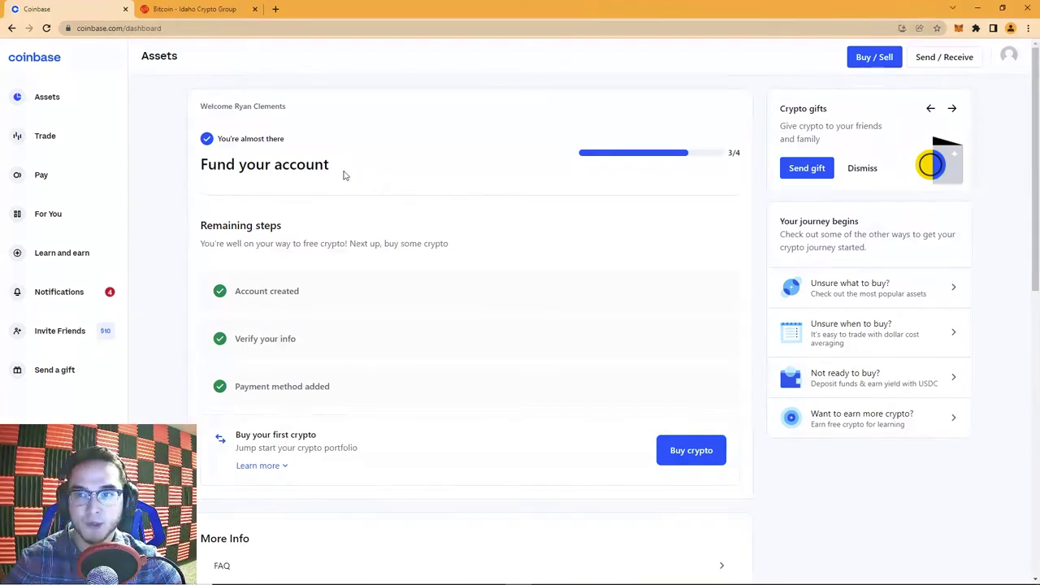
{"action": "left_click", "coordinate": [70, 140]}
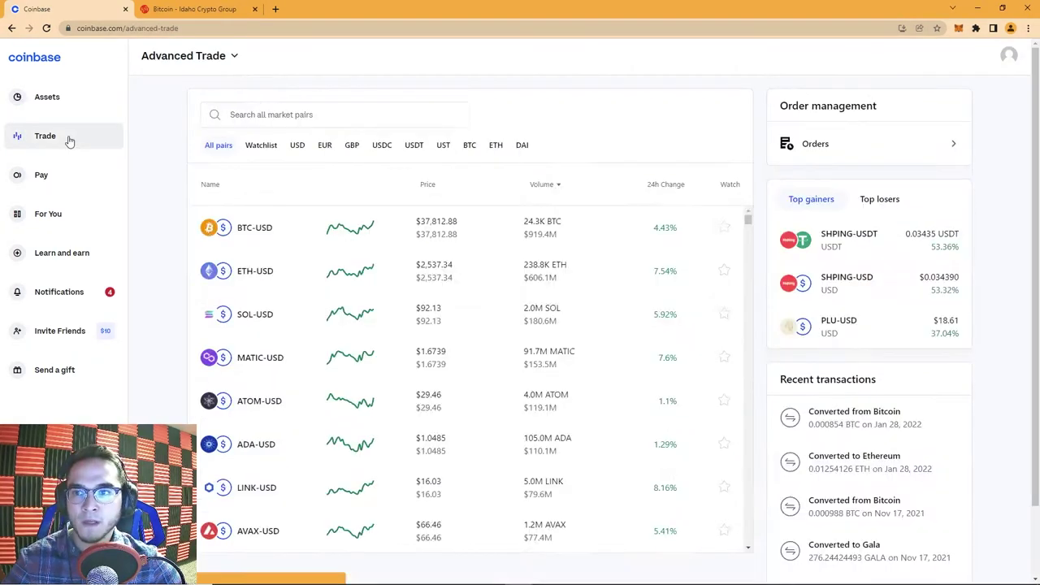
{"action": "left_click", "coordinate": [202, 65]}
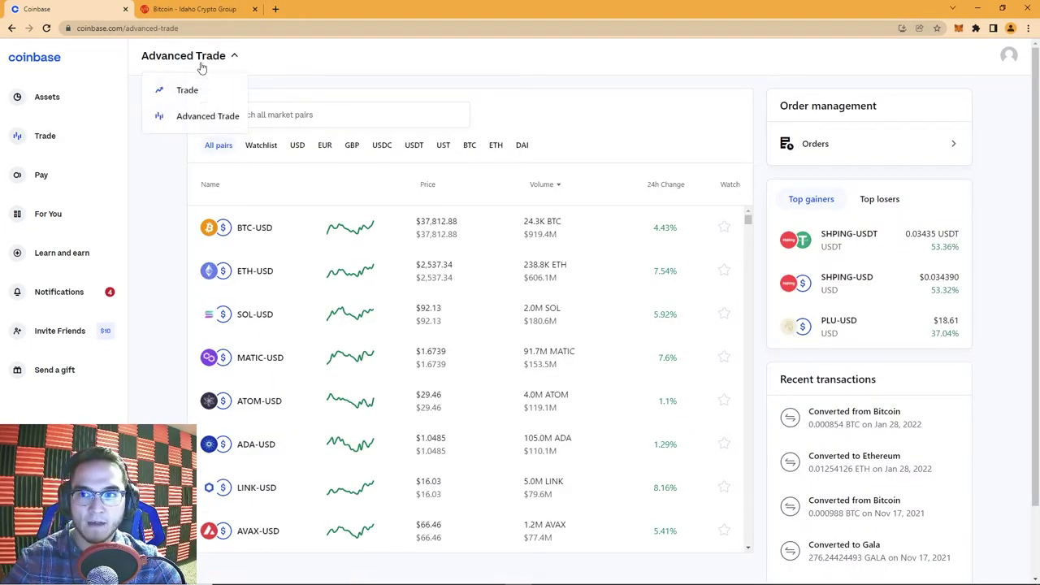
{"action": "left_click", "coordinate": [244, 227]}
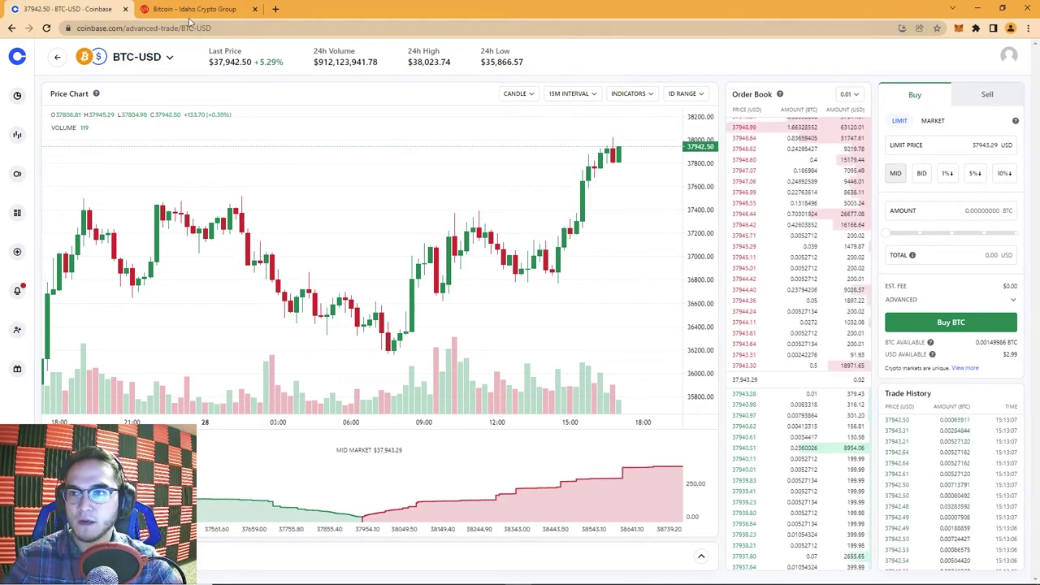
Step: Open the Coinbase Pro website, pro.coinbase.com, in a new browser tab
{"action": "left_click", "coordinate": [275, 9]}
{"action": "type", "text": "pro"}
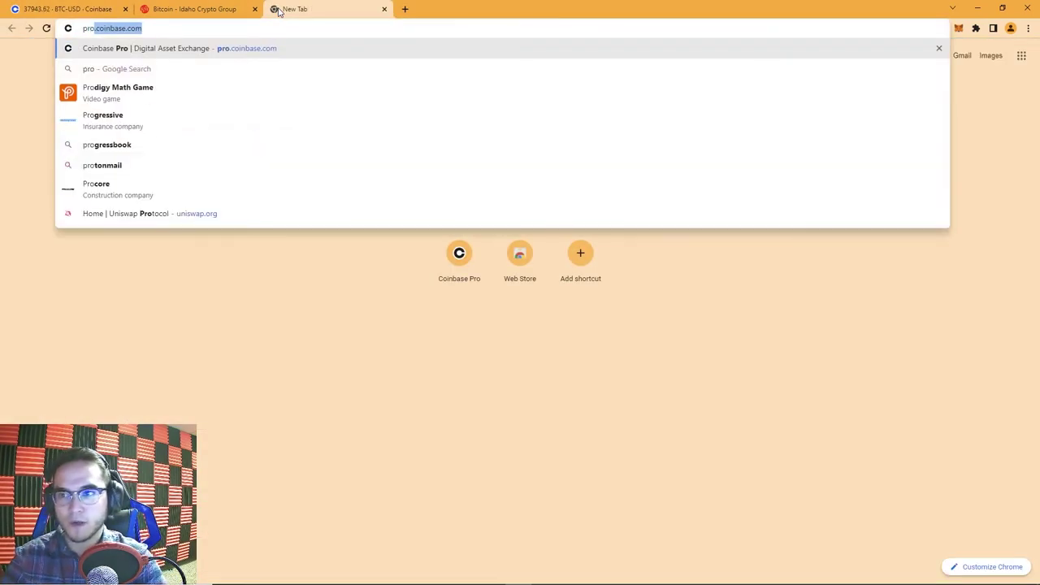
{"action": "type", "text": "."}
{"action": "key", "text": "Down"}
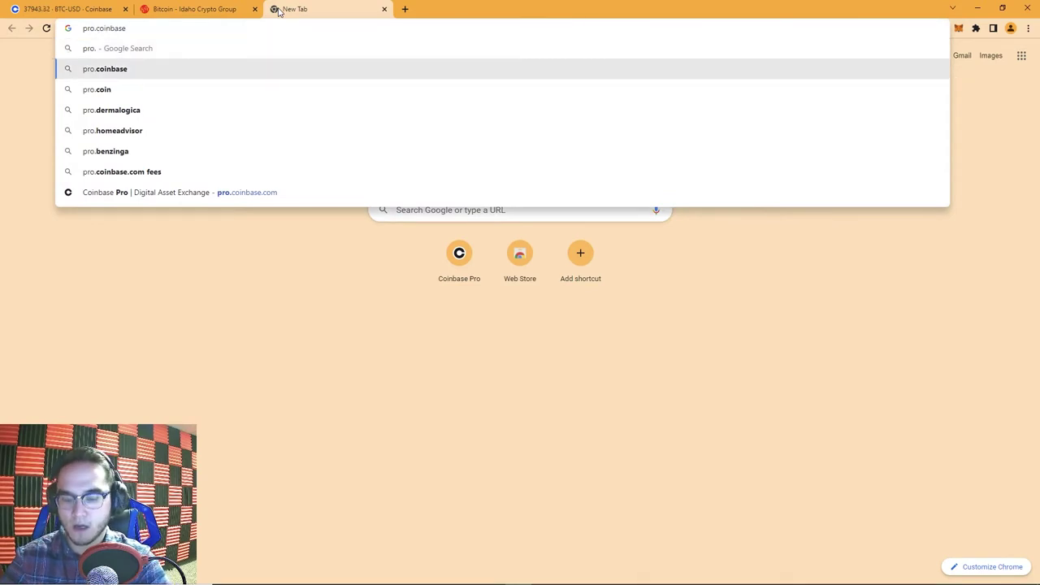
{"action": "type", "text": ".c"}
{"action": "key", "text": "Return"}
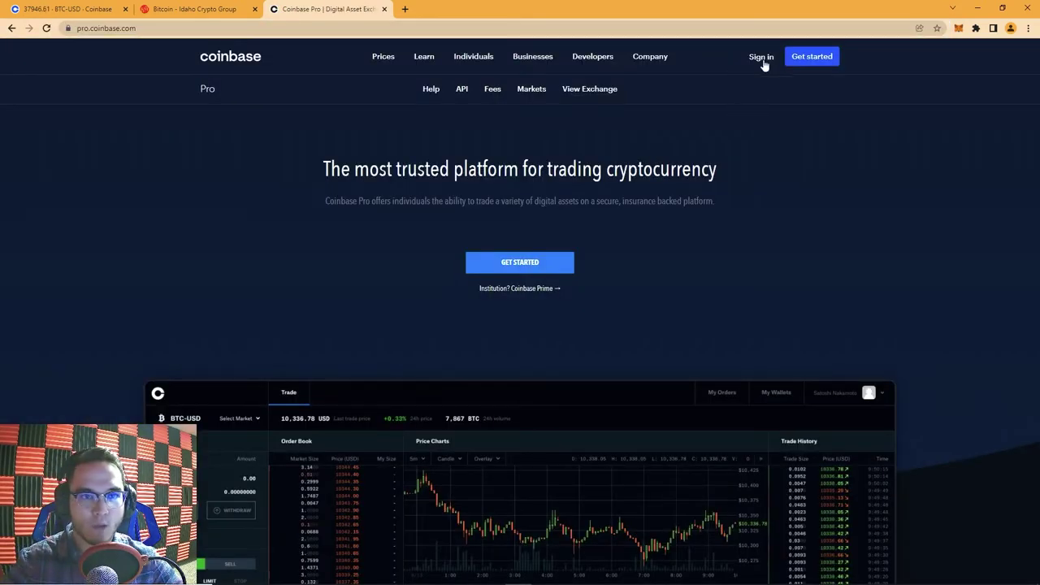
Step: Sign in to Coinbase Pro, dismissing the instant USD deposits notice, and compare its BTC-USD page with Coinbase Advanced Trade
{"action": "left_click", "coordinate": [761, 59]}
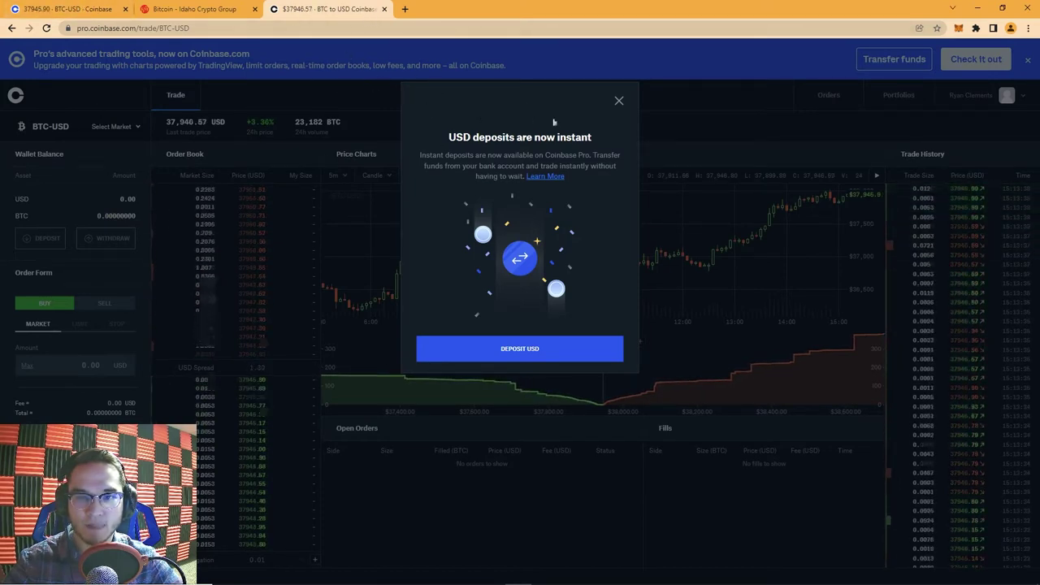
{"action": "left_click", "coordinate": [619, 102]}
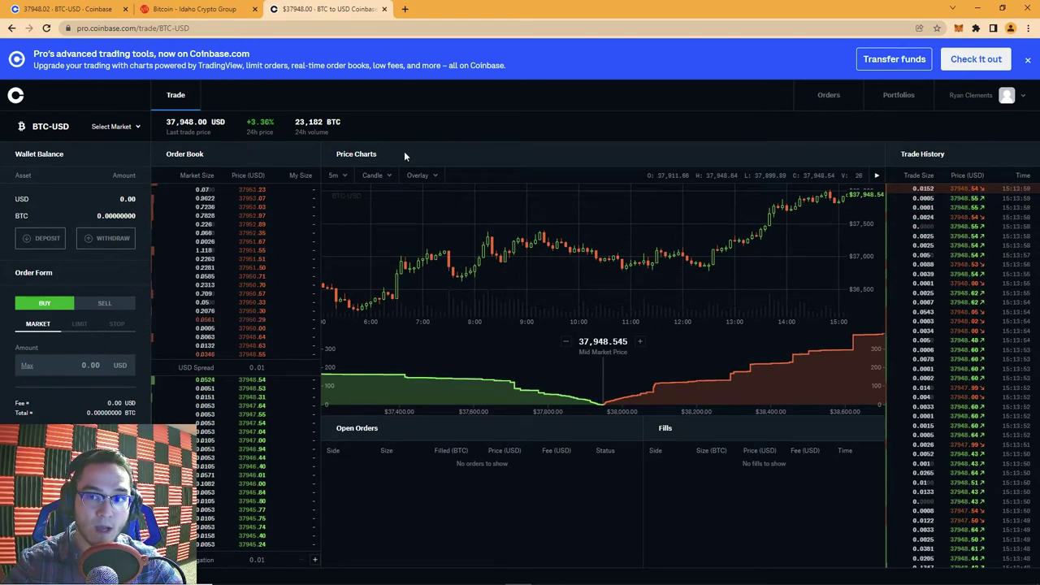
{"action": "left_click", "coordinate": [53, 7]}
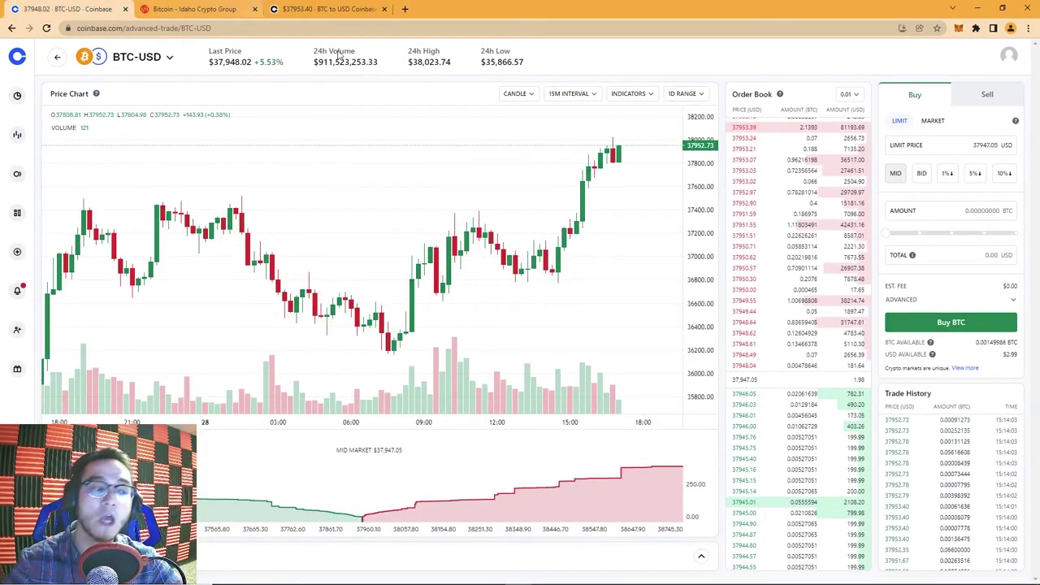
{"action": "left_click", "coordinate": [354, 7]}
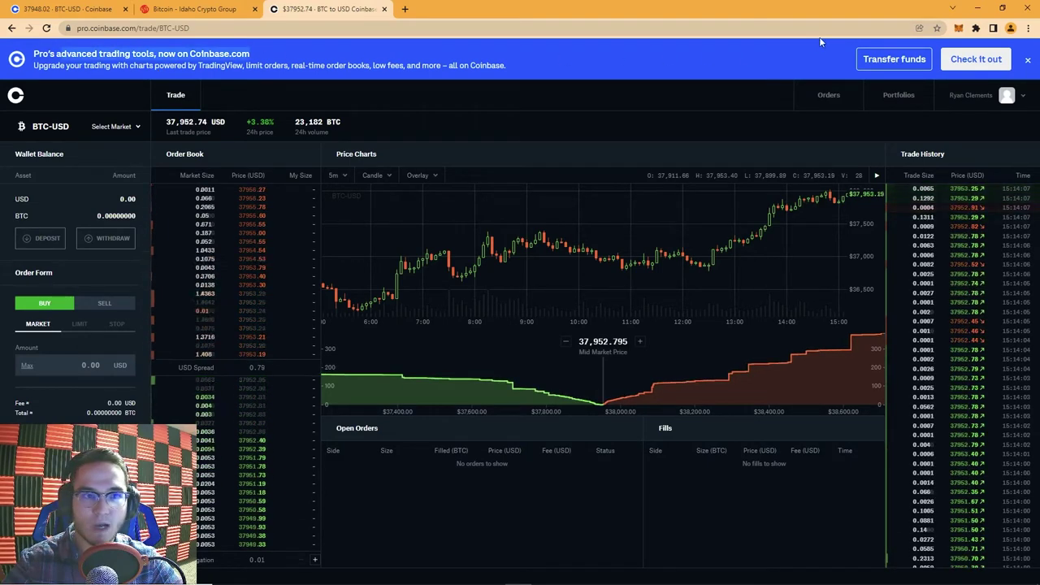
Step: Start a BTC deposit into the Coinbase Pro Default Portfolio with Coinbase.com as the funding source
{"action": "left_click", "coordinate": [893, 59]}
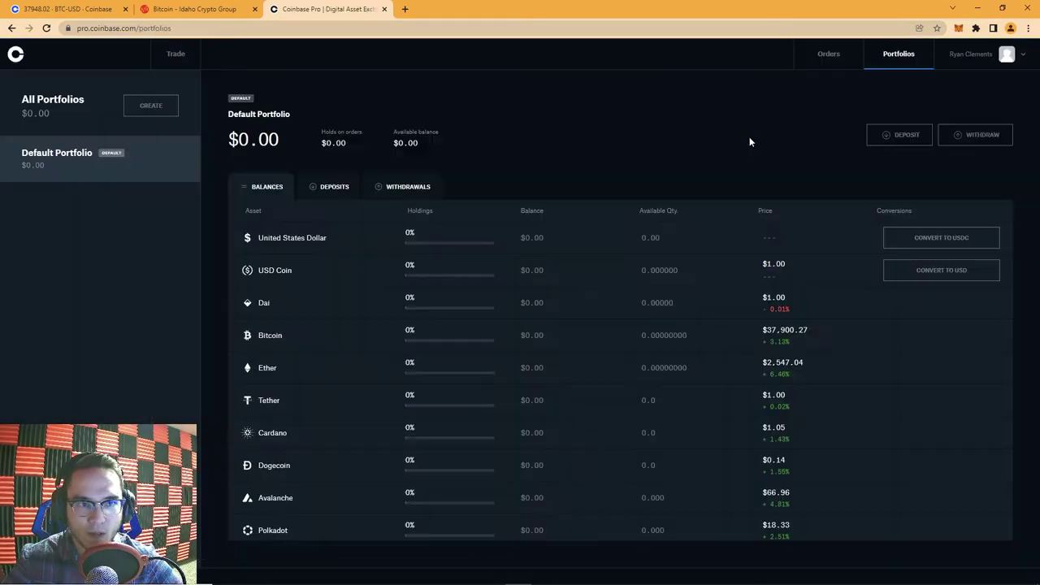
{"action": "left_click", "coordinate": [906, 136]}
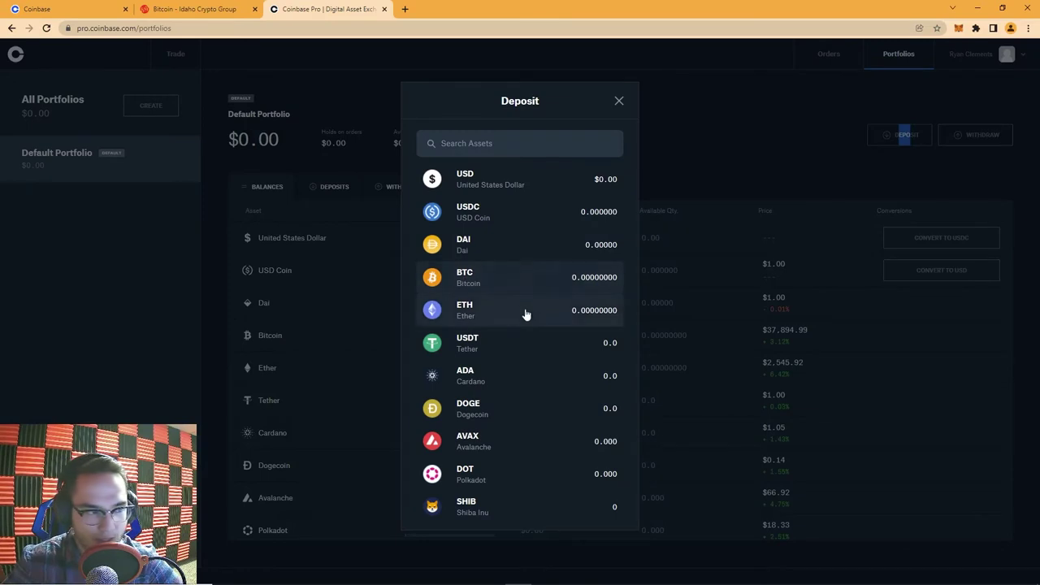
{"action": "left_click", "coordinate": [466, 280]}
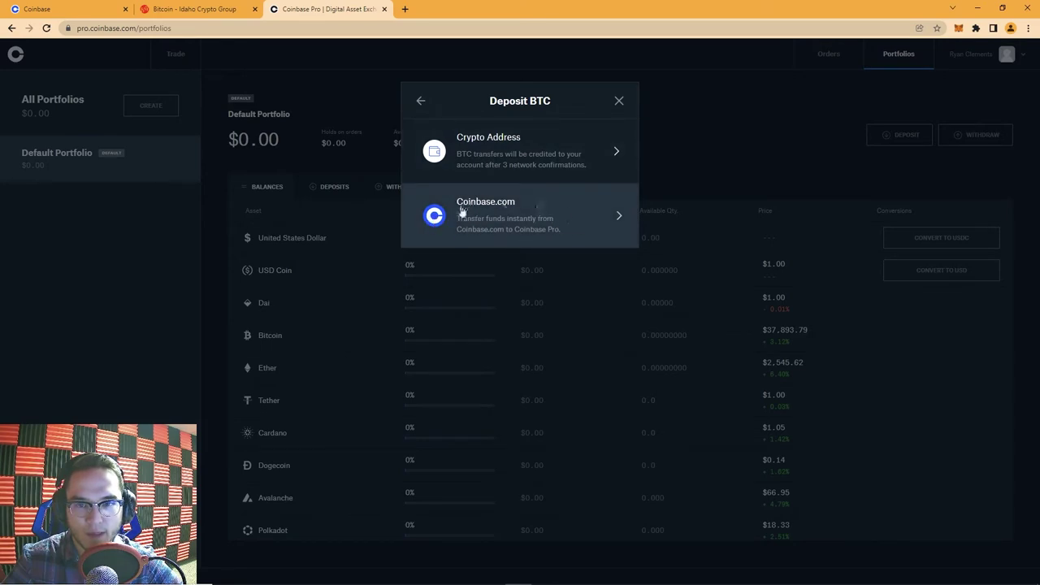
{"action": "left_click", "coordinate": [540, 216]}
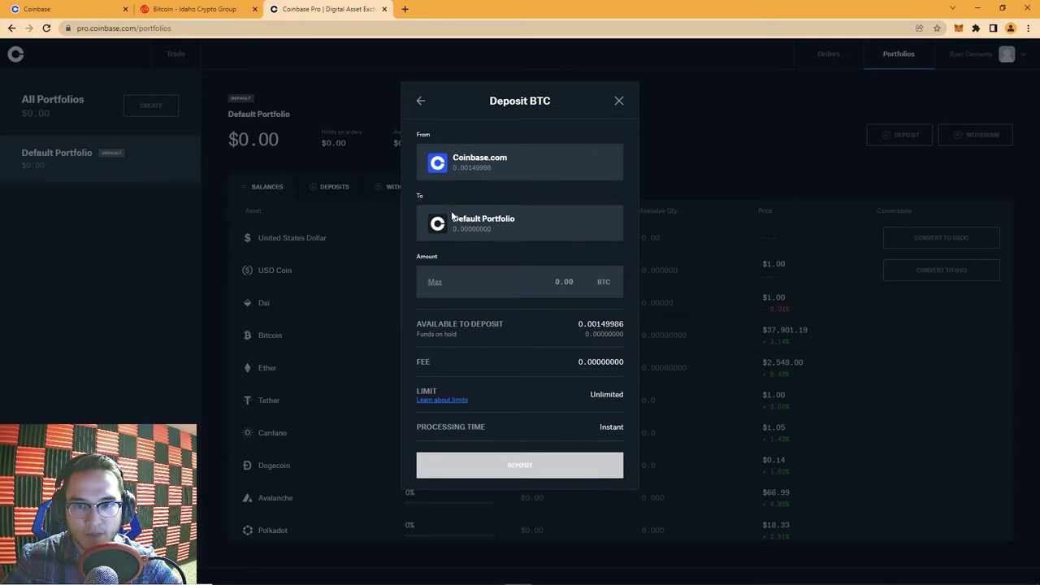
Step: Deposit the maximum amount of 0.00149986 BTC from Coinbase.com into the Default Portfolio and close the finished transfer
{"action": "left_click", "coordinate": [435, 282]}
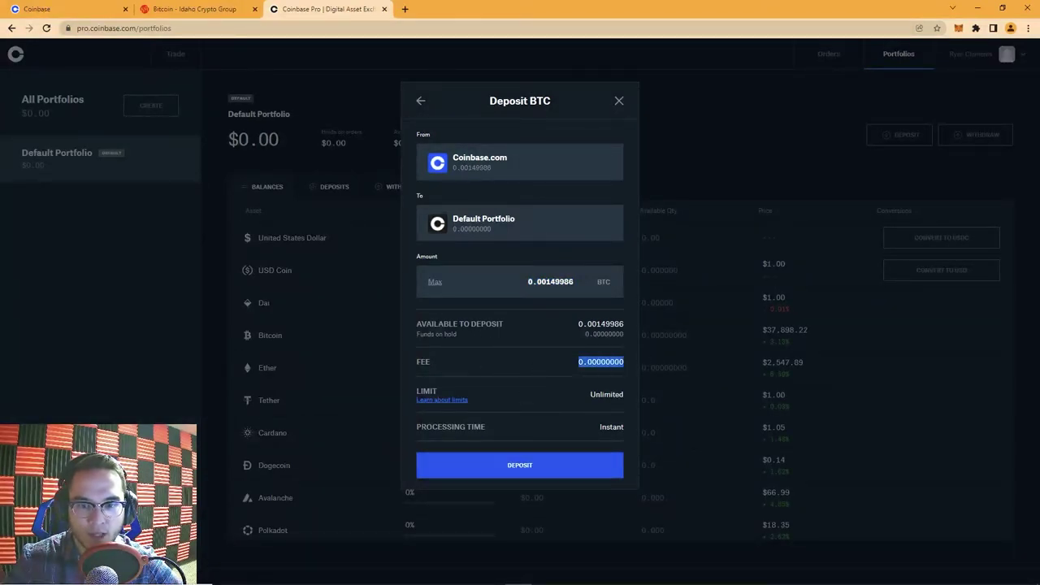
{"action": "left_click_drag", "start_coordinate": [421, 427], "coordinate": [577, 430]}
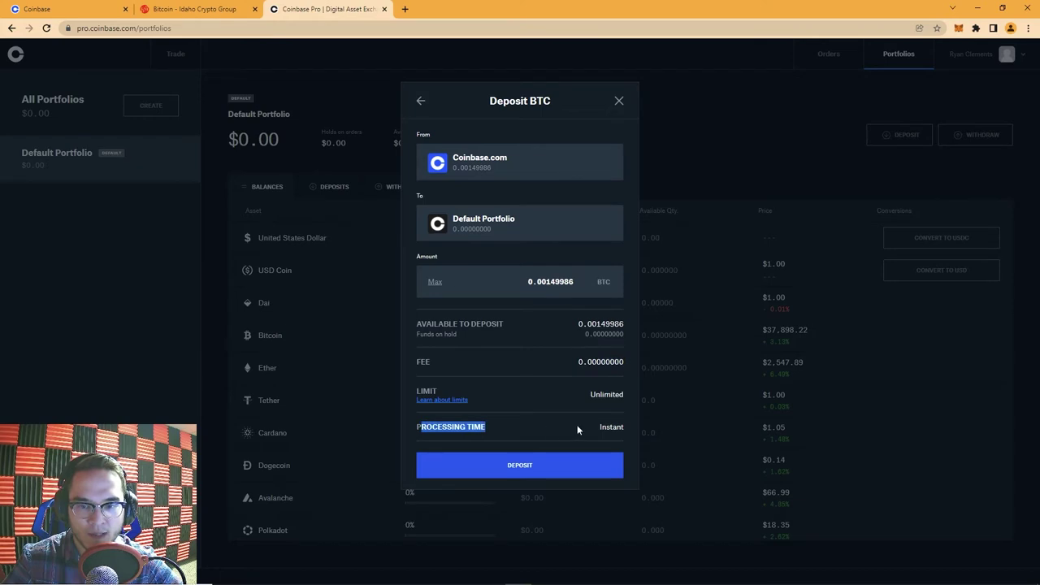
{"action": "left_click", "coordinate": [516, 467]}
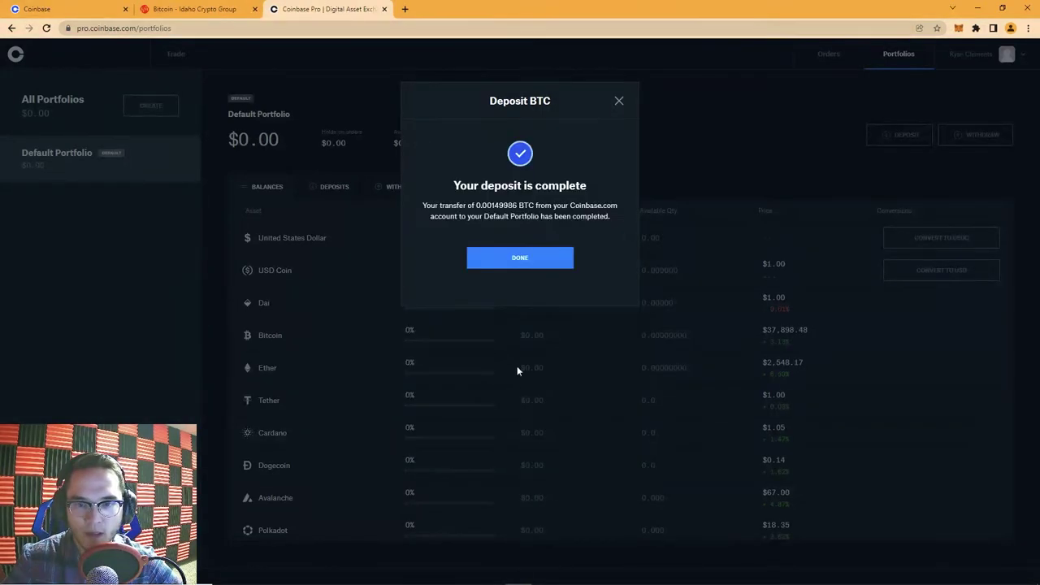
{"action": "left_click", "coordinate": [520, 258]}
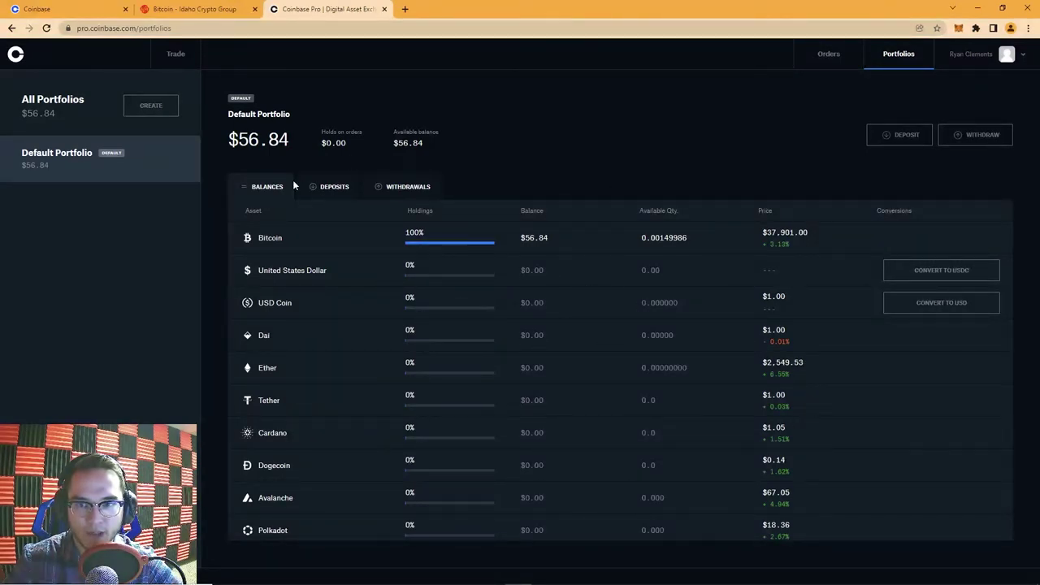
Step: Review the Default Portfolio's deposits, withdrawals and balances
{"action": "left_click", "coordinate": [330, 188]}
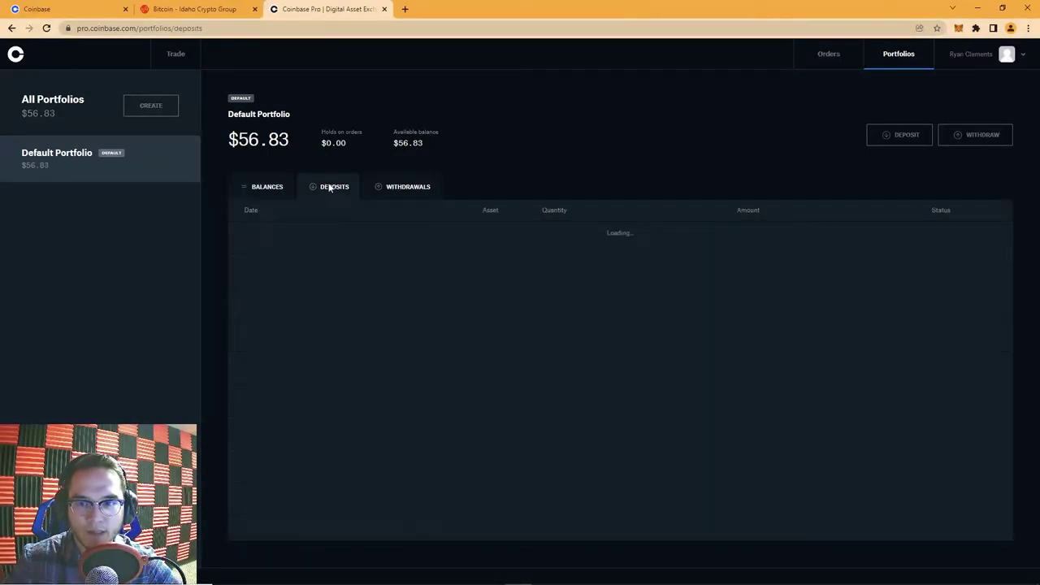
{"action": "left_click", "coordinate": [416, 188]}
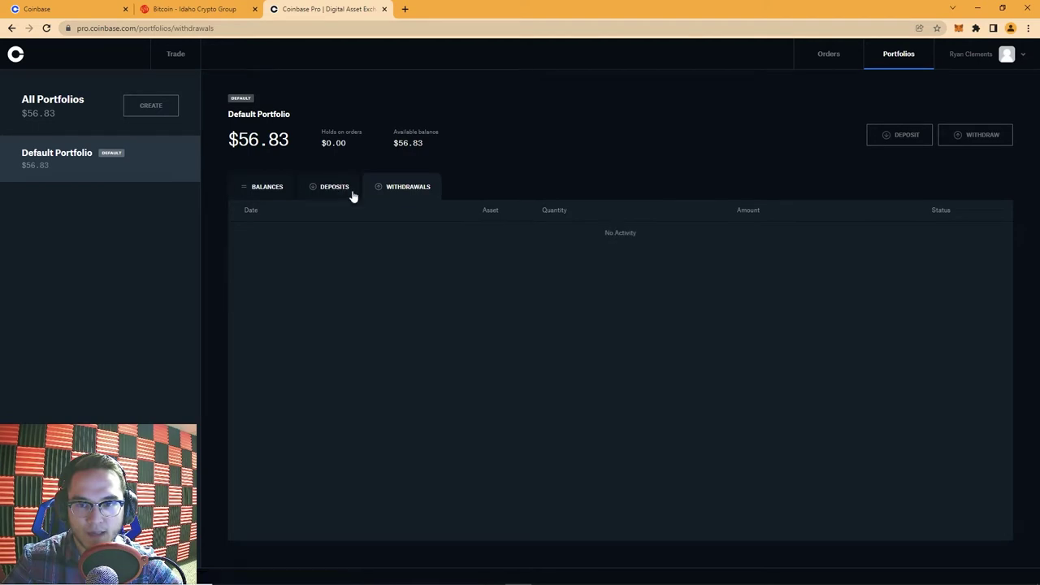
{"action": "left_click", "coordinate": [275, 190]}
Step: Open the BTC-USD trading page and examine the 5m candles on the price chart over shorter and longer time ranges
{"action": "left_click", "coordinate": [175, 54]}
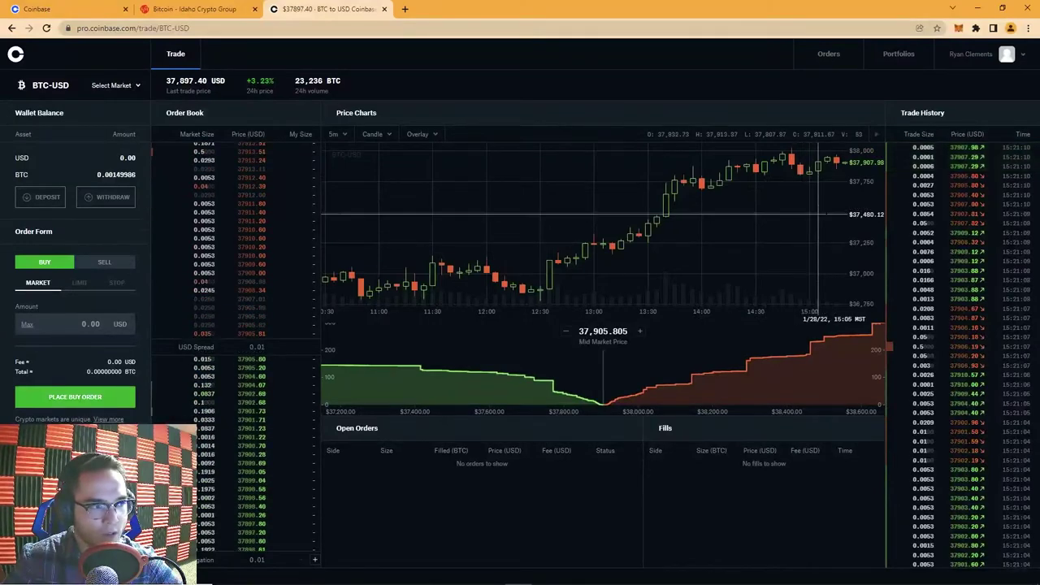
{"action": "scroll", "coordinate": [828, 174], "scroll_direction": "down", "scroll_amount": 5}
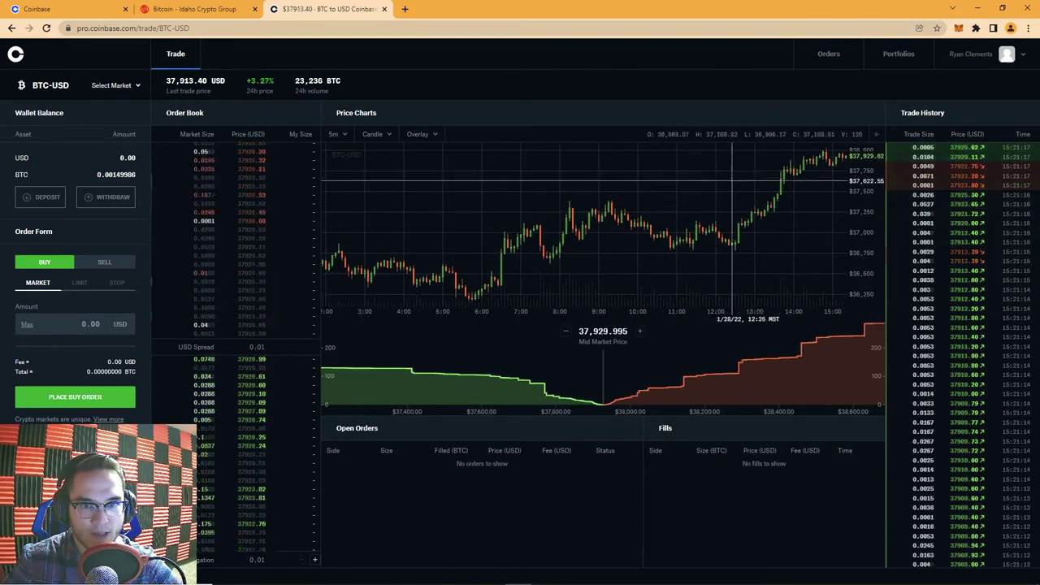
{"action": "scroll", "coordinate": [829, 164], "scroll_direction": "up", "scroll_amount": 3}
{"action": "scroll", "coordinate": [813, 169], "scroll_direction": "up", "scroll_amount": 3}
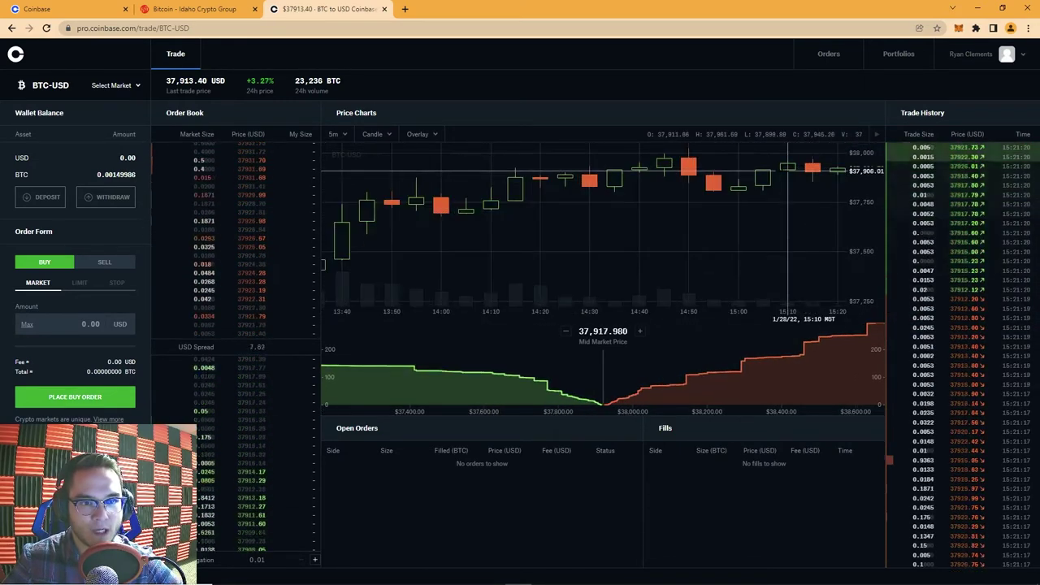
{"action": "scroll", "coordinate": [837, 179], "scroll_direction": "down", "scroll_amount": 5}
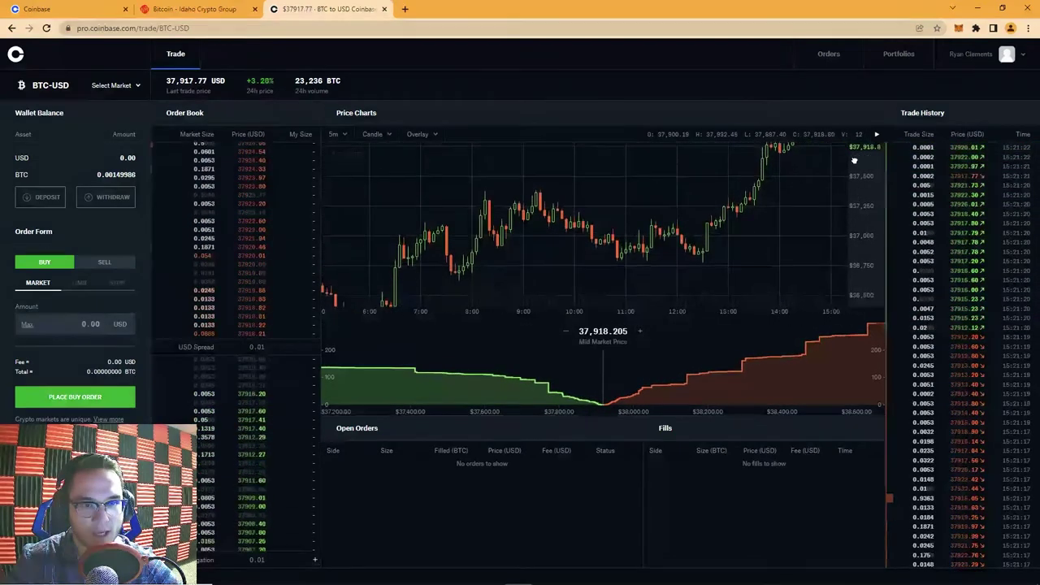
{"action": "scroll", "coordinate": [716, 230], "scroll_direction": "up", "scroll_amount": 3}
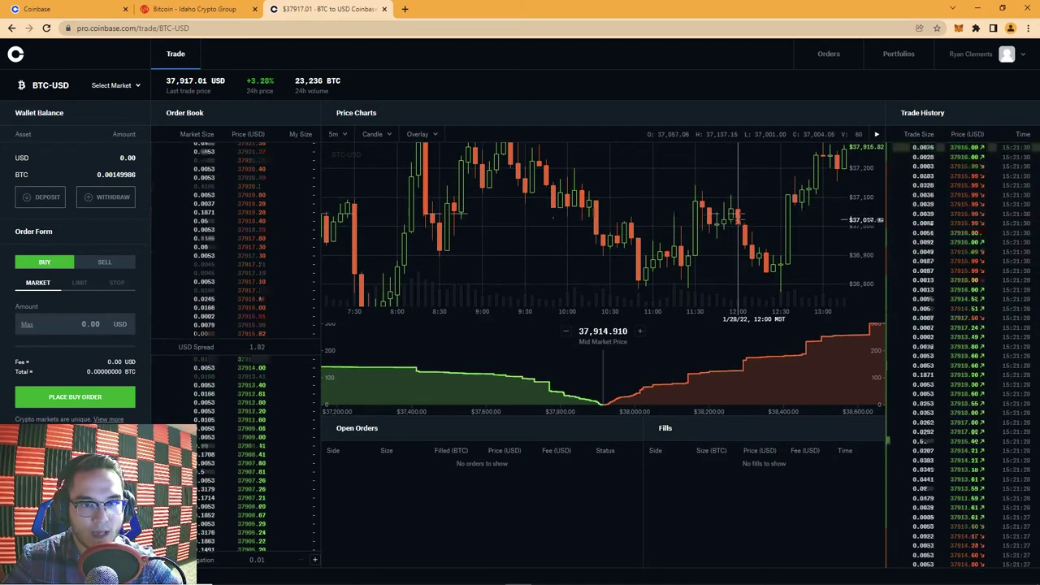
Step: Set the BTC-USD price chart's interval to 1d and examine the daily candles over different date ranges
{"action": "left_click", "coordinate": [340, 134]}
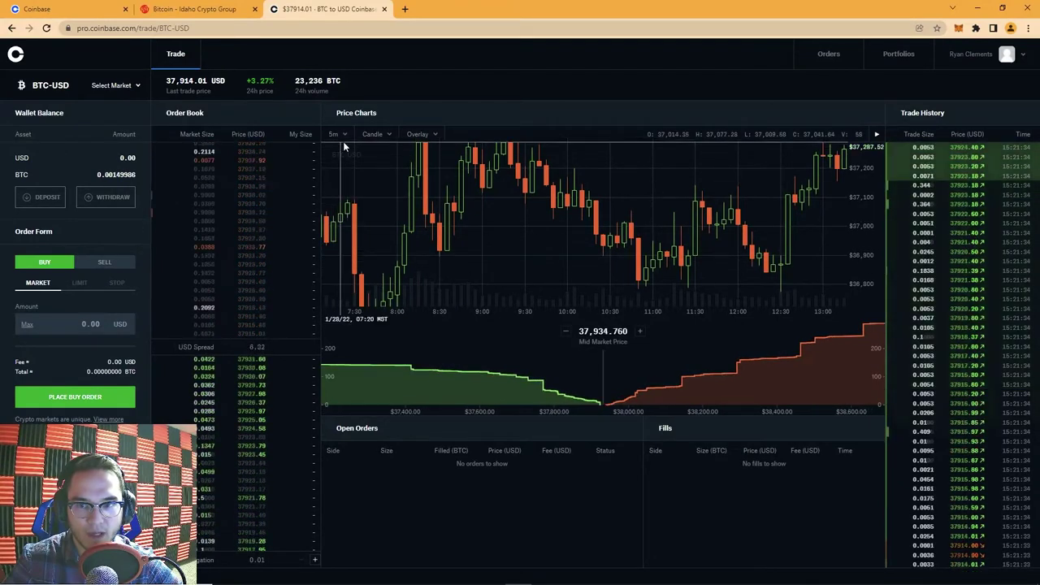
{"action": "left_click", "coordinate": [343, 255]}
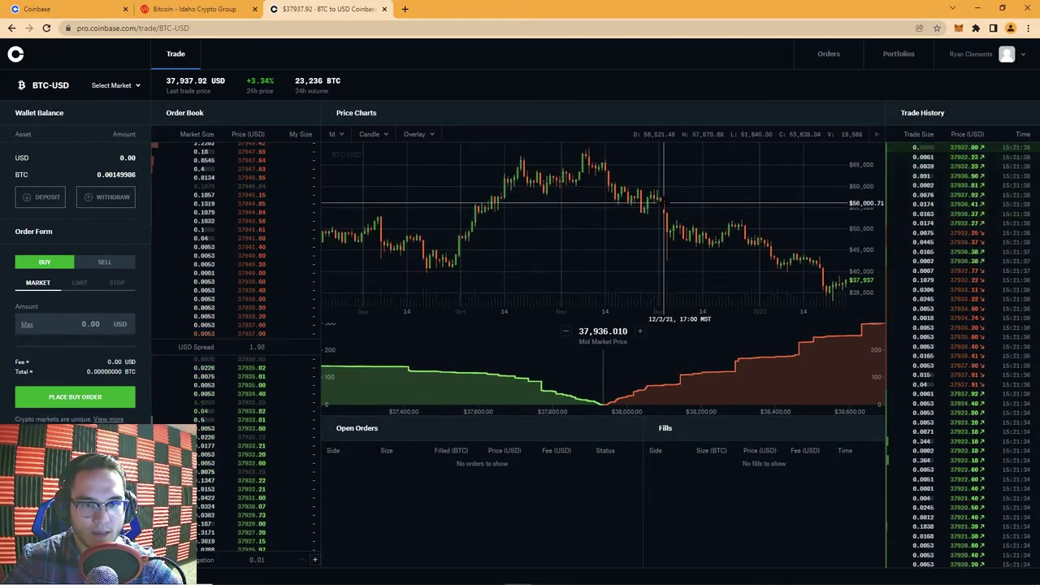
{"action": "scroll", "coordinate": [664, 203], "scroll_direction": "up", "scroll_amount": 5}
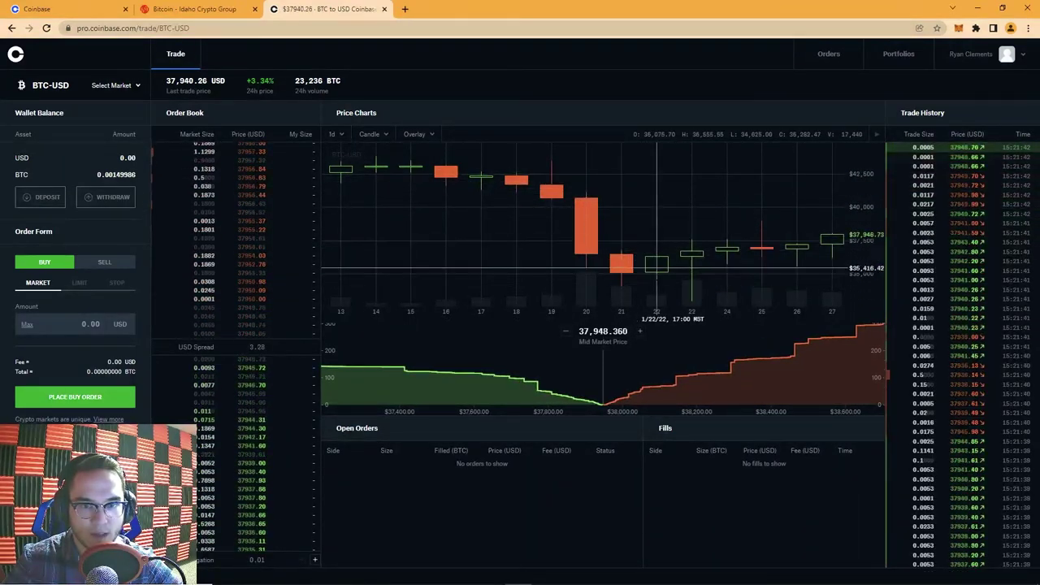
{"action": "scroll", "coordinate": [662, 252], "scroll_direction": "down", "scroll_amount": 5}
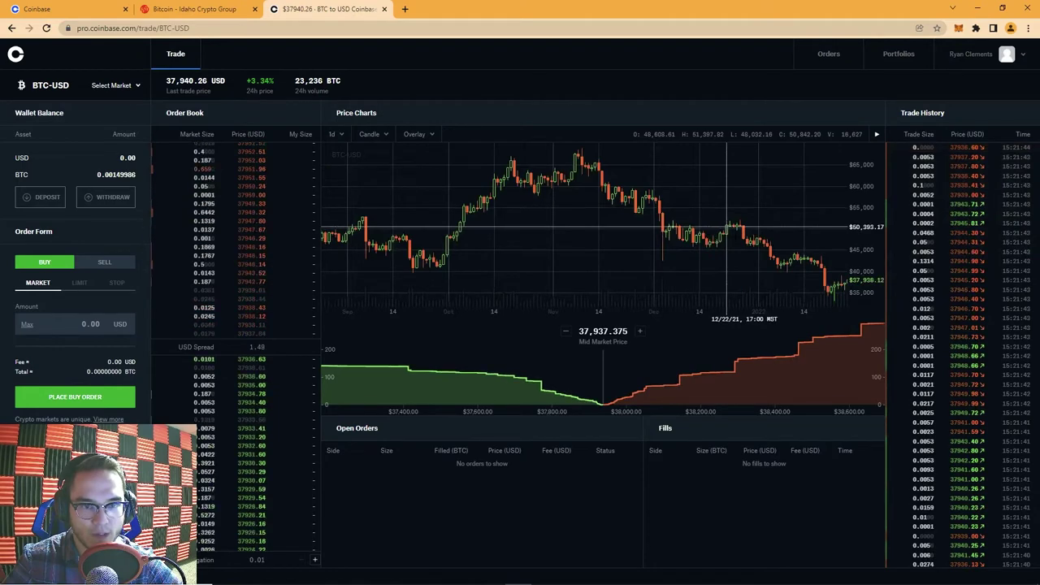
{"action": "scroll", "coordinate": [727, 227], "scroll_direction": "up", "scroll_amount": 5}
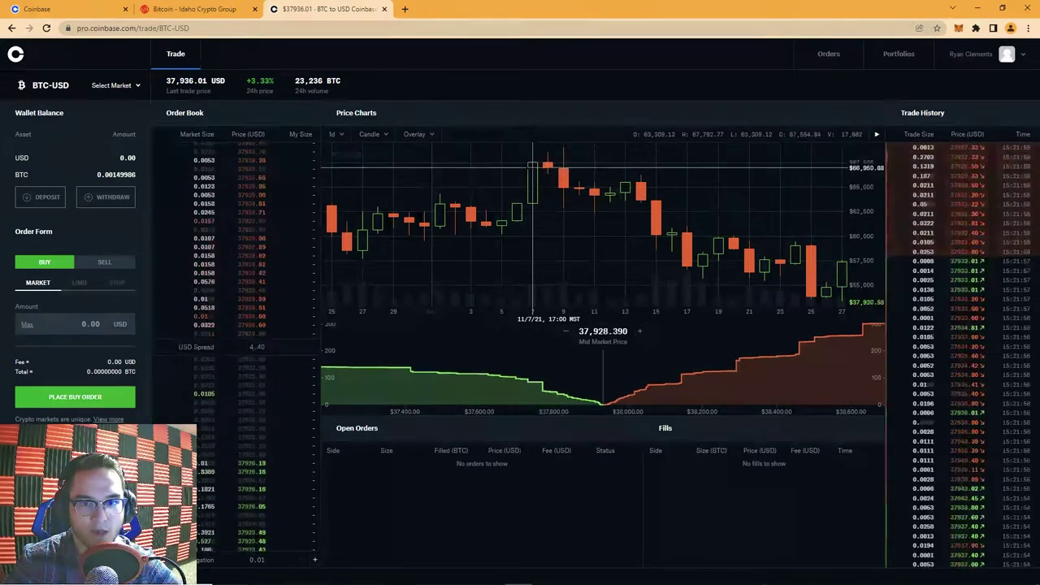
{"action": "scroll", "coordinate": [532, 162], "scroll_direction": "up", "scroll_amount": 3}
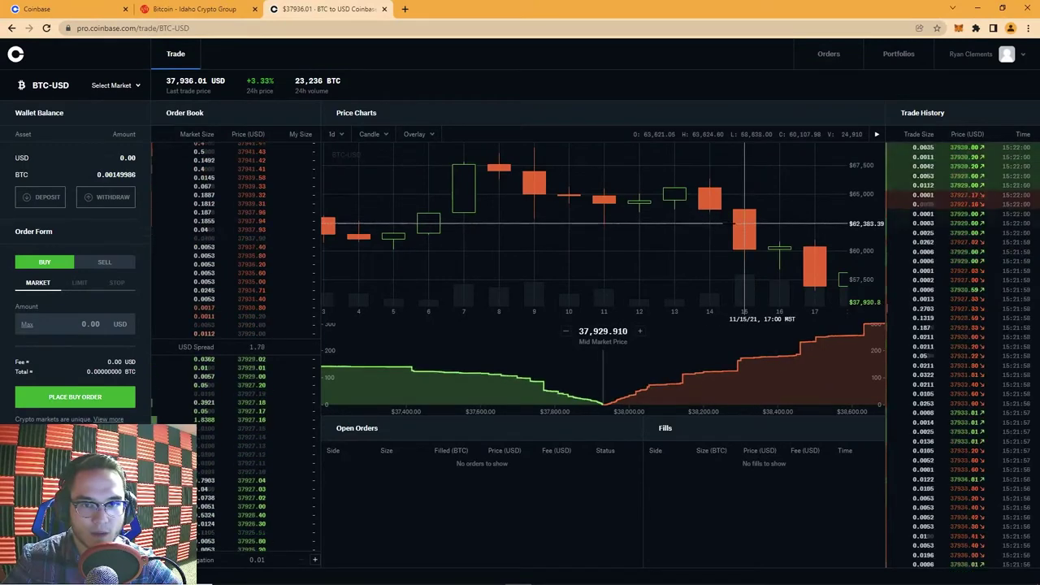
{"action": "scroll", "coordinate": [745, 218], "scroll_direction": "down", "scroll_amount": 2}
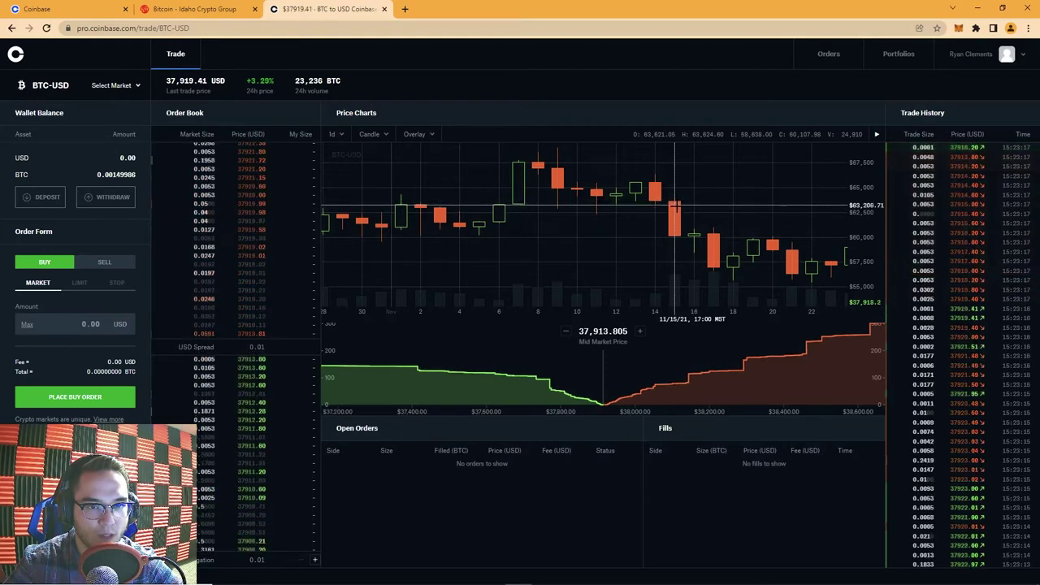
{"action": "scroll", "coordinate": [674, 234], "scroll_direction": "down", "scroll_amount": 5}
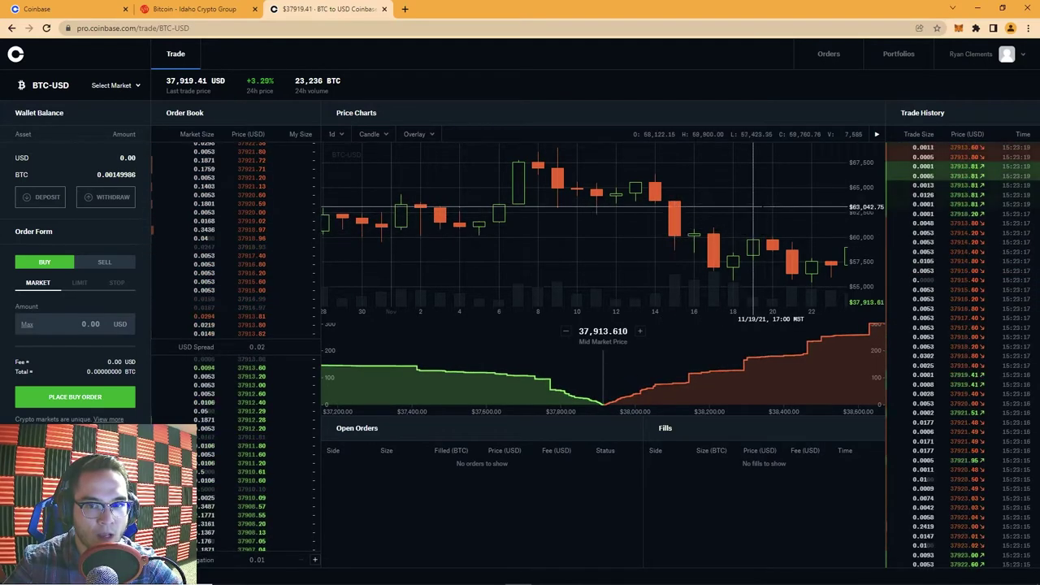
{"action": "scroll", "coordinate": [647, 228], "scroll_direction": "up", "scroll_amount": 8}
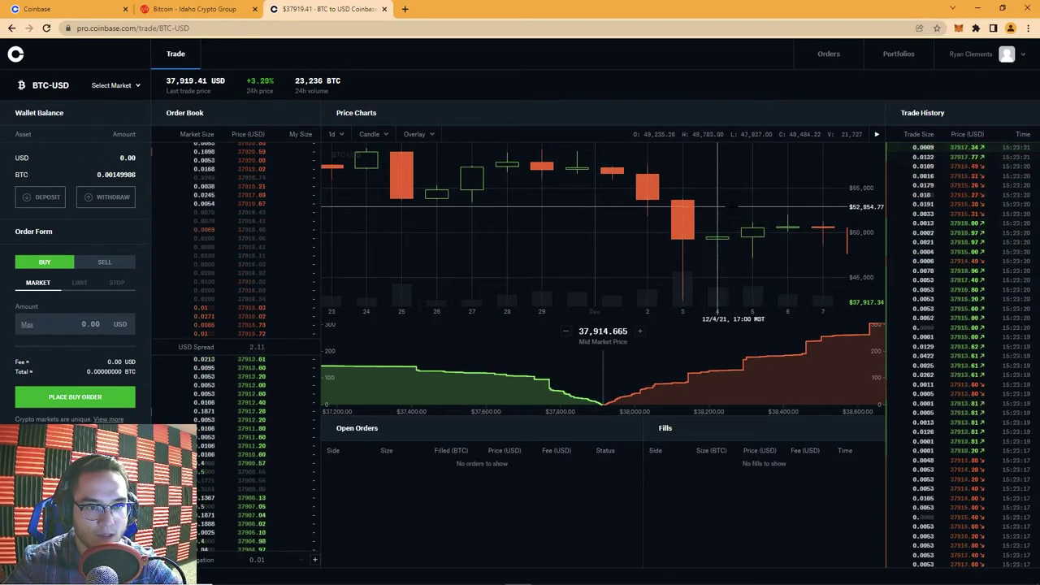
Step: Examine the daily BTC-USD candles around late November and early December 2021 at closer and wider date ranges
{"action": "scroll", "coordinate": [617, 224], "scroll_direction": "down", "scroll_amount": 5}
{"action": "scroll", "coordinate": [550, 187], "scroll_direction": "up", "scroll_amount": 5}
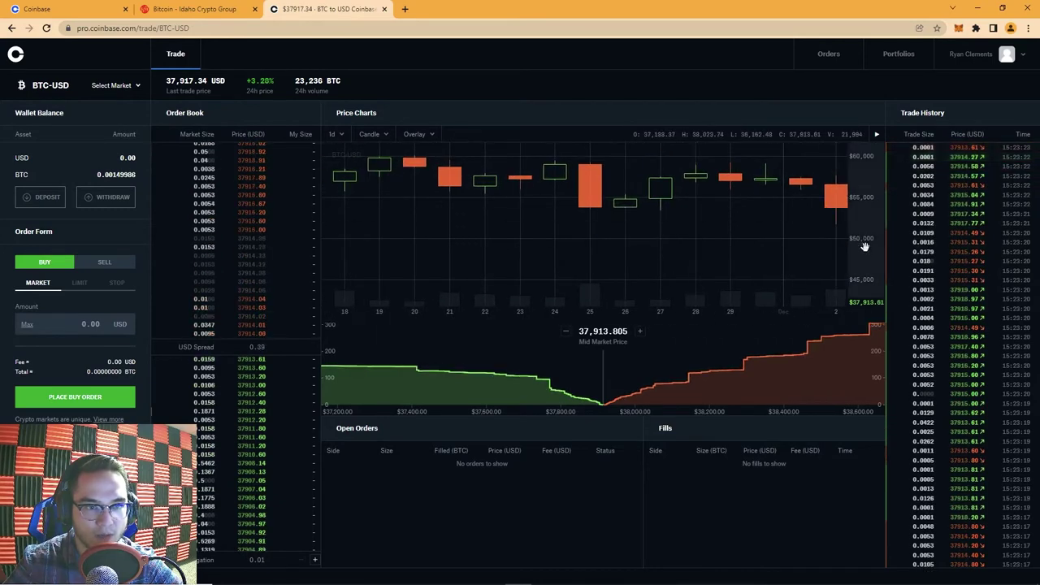
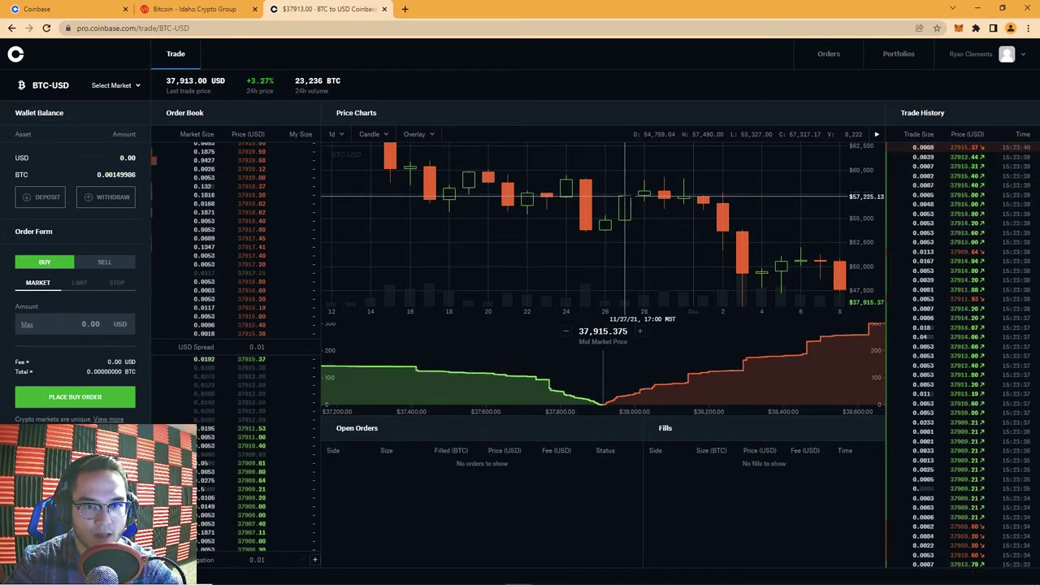
{"action": "scroll", "coordinate": [624, 195], "scroll_direction": "down", "scroll_amount": 5}
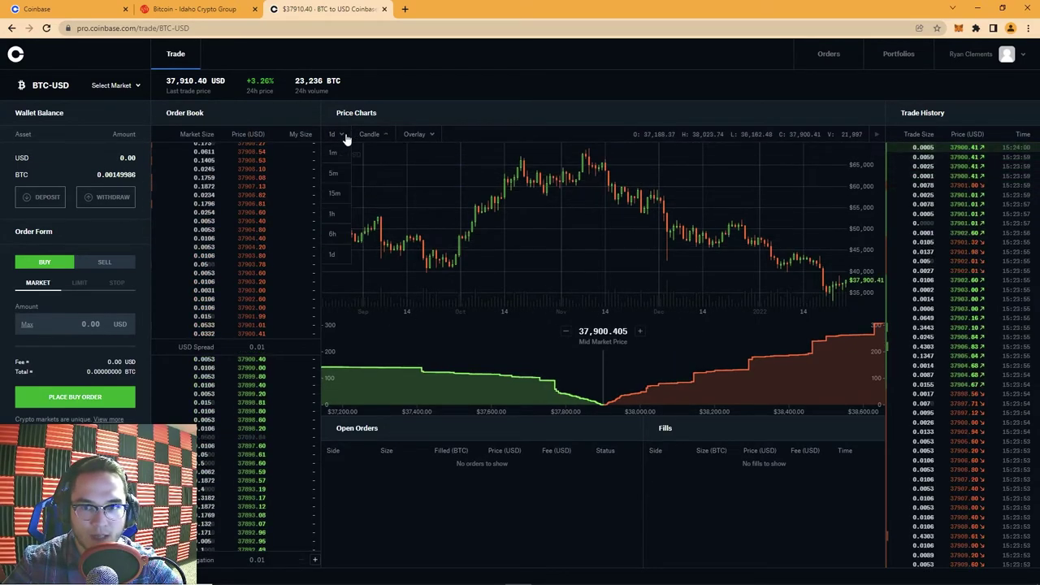
Step: Set the price chart's interval to 6h and examine the January 2022 candles over shorter and longer ranges
{"action": "left_click", "coordinate": [334, 235]}
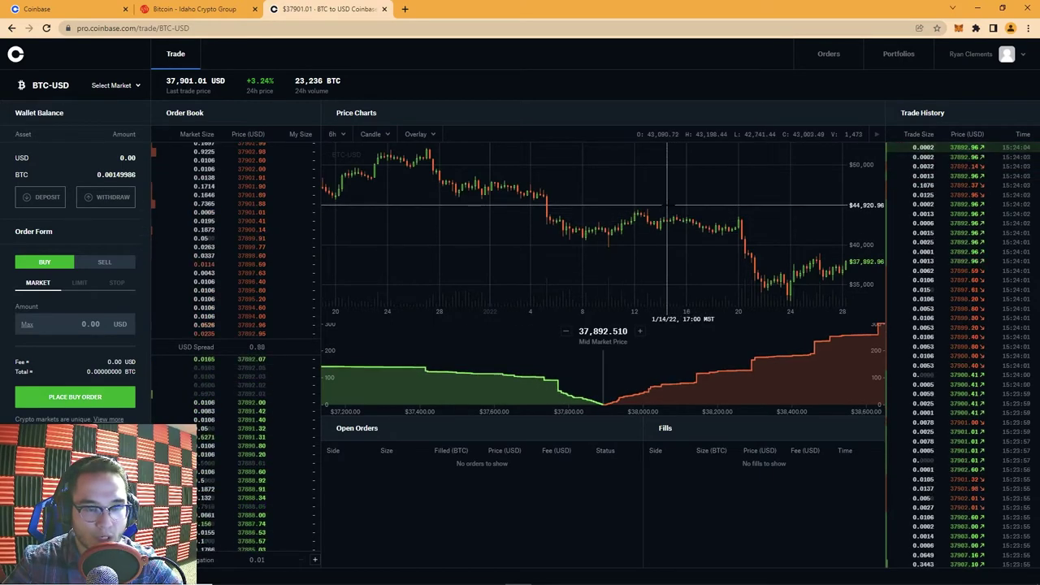
{"action": "scroll", "coordinate": [745, 219], "scroll_direction": "up", "scroll_amount": 3}
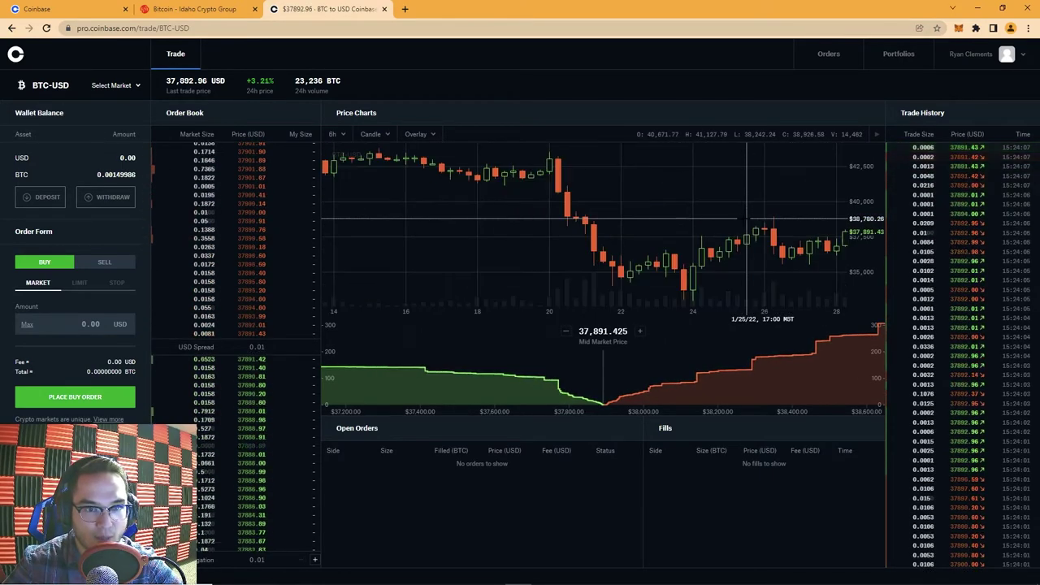
{"action": "scroll", "coordinate": [756, 213], "scroll_direction": "down", "scroll_amount": 3}
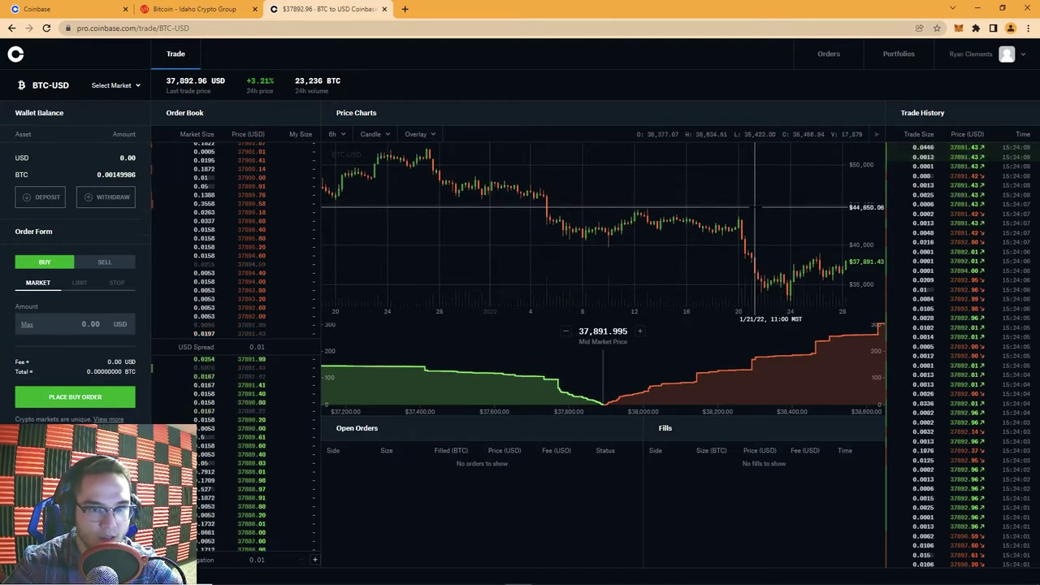
{"action": "scroll", "coordinate": [647, 213], "scroll_direction": "up", "scroll_amount": 3}
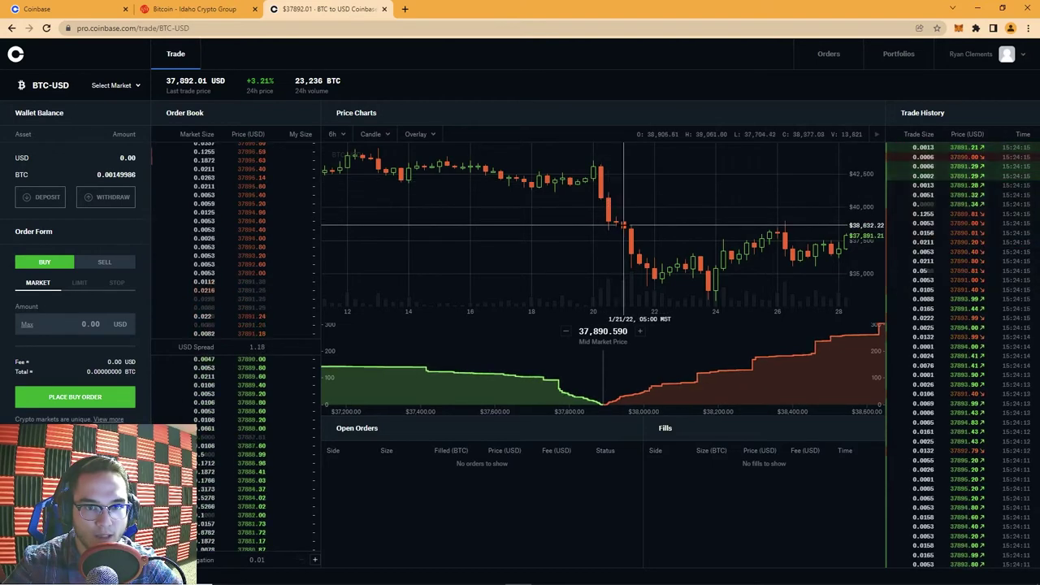
Step: Compare the 1h and 1m chart intervals, examining the one-minute candles over shorter and longer time ranges
{"action": "left_click", "coordinate": [337, 135]}
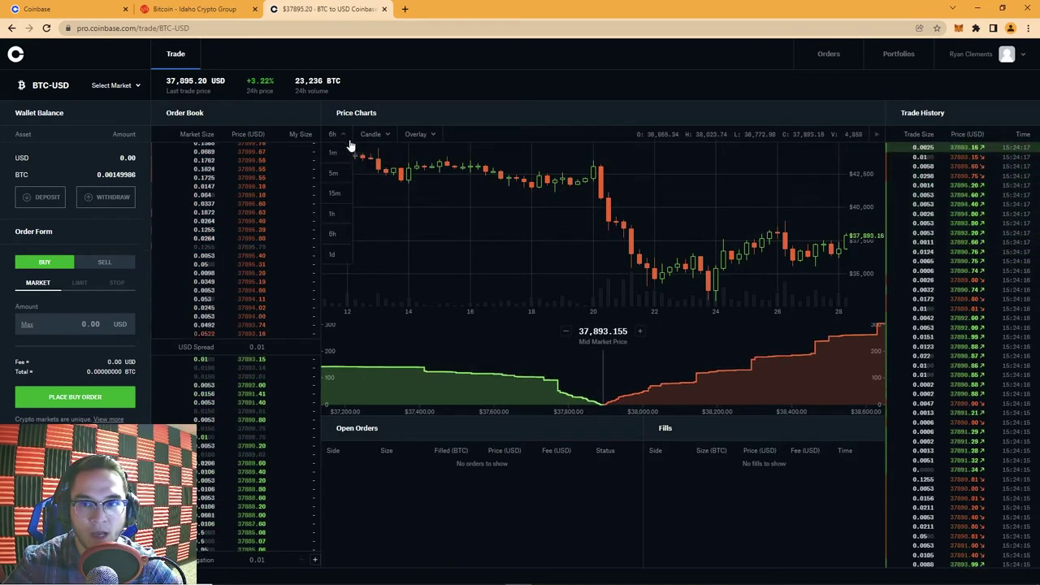
{"action": "left_click", "coordinate": [339, 214]}
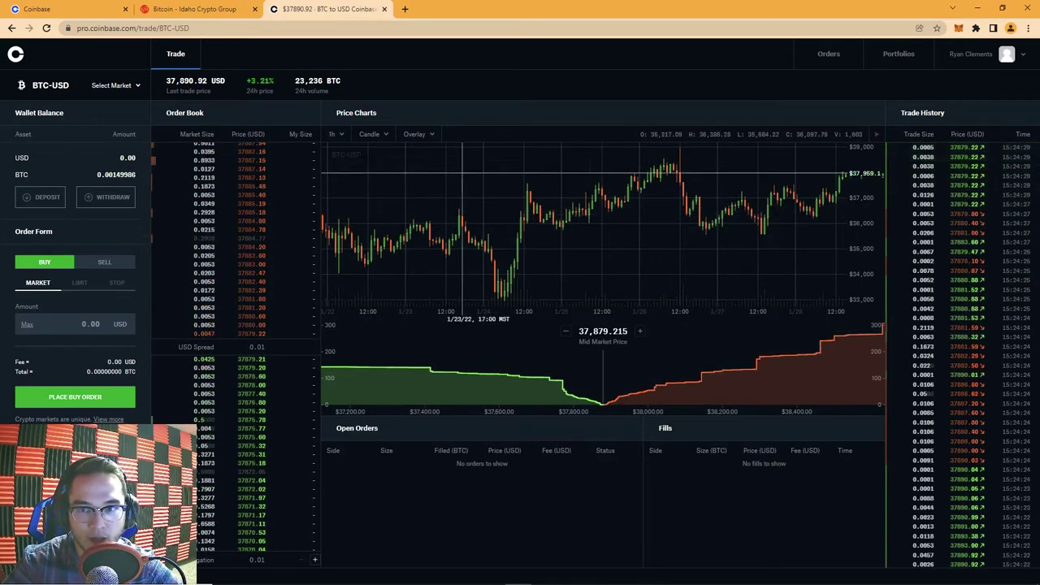
{"action": "left_click", "coordinate": [334, 156]}
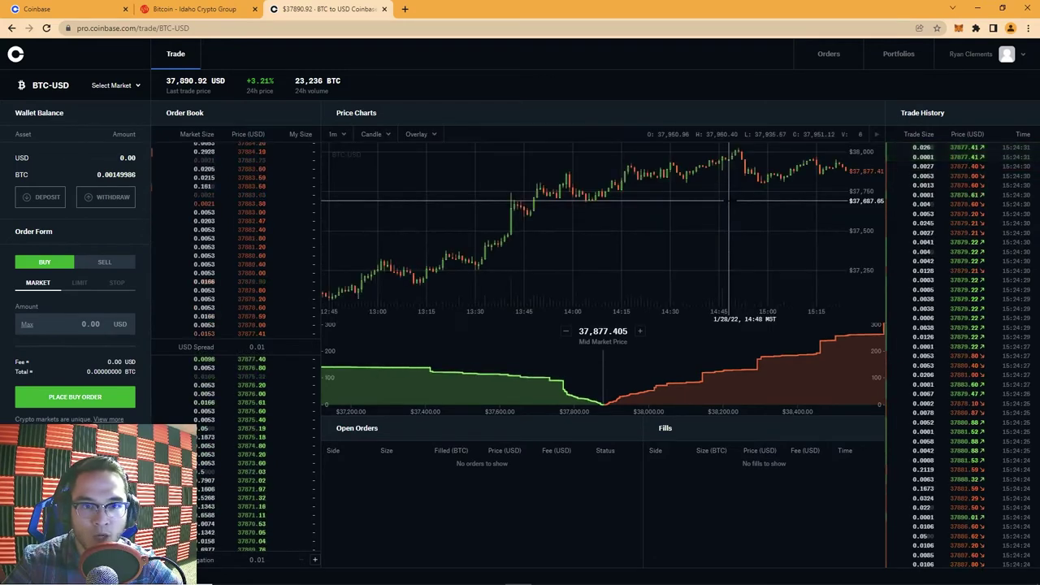
{"action": "scroll", "coordinate": [728, 199], "scroll_direction": "up", "scroll_amount": 5}
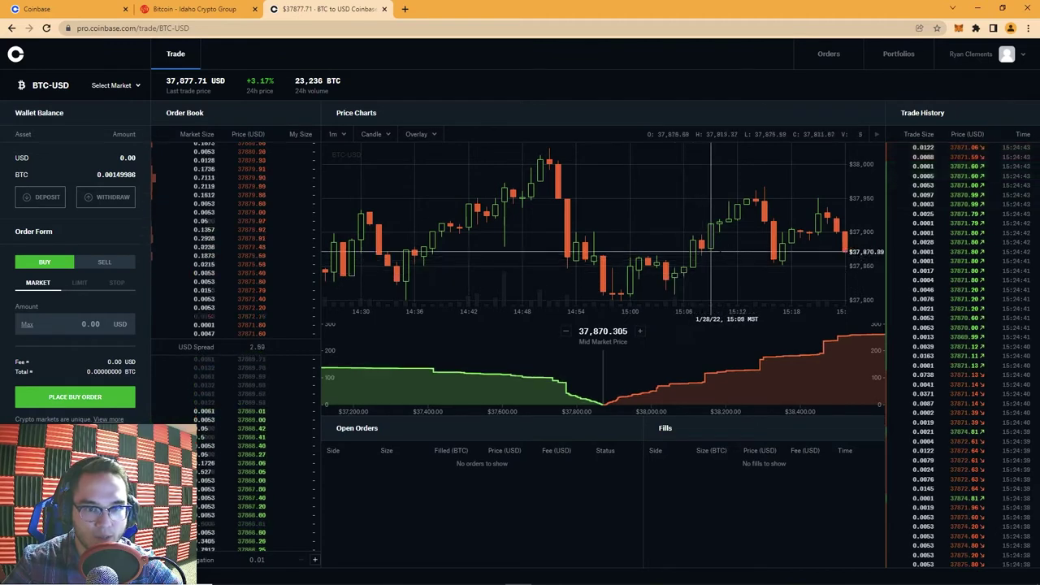
{"action": "scroll", "coordinate": [764, 189], "scroll_direction": "down", "scroll_amount": 5}
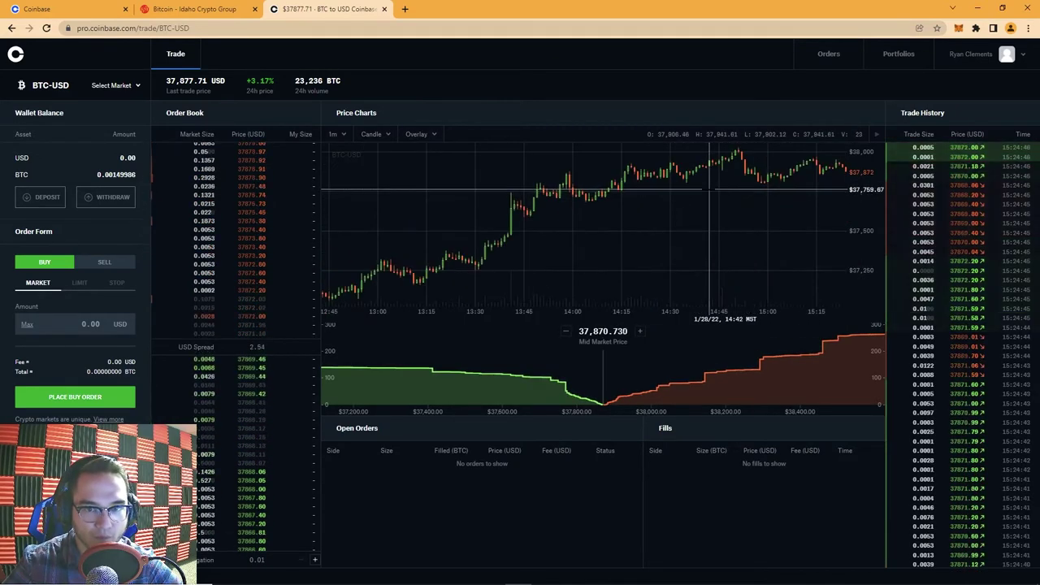
{"action": "scroll", "coordinate": [749, 212], "scroll_direction": "up", "scroll_amount": 4}
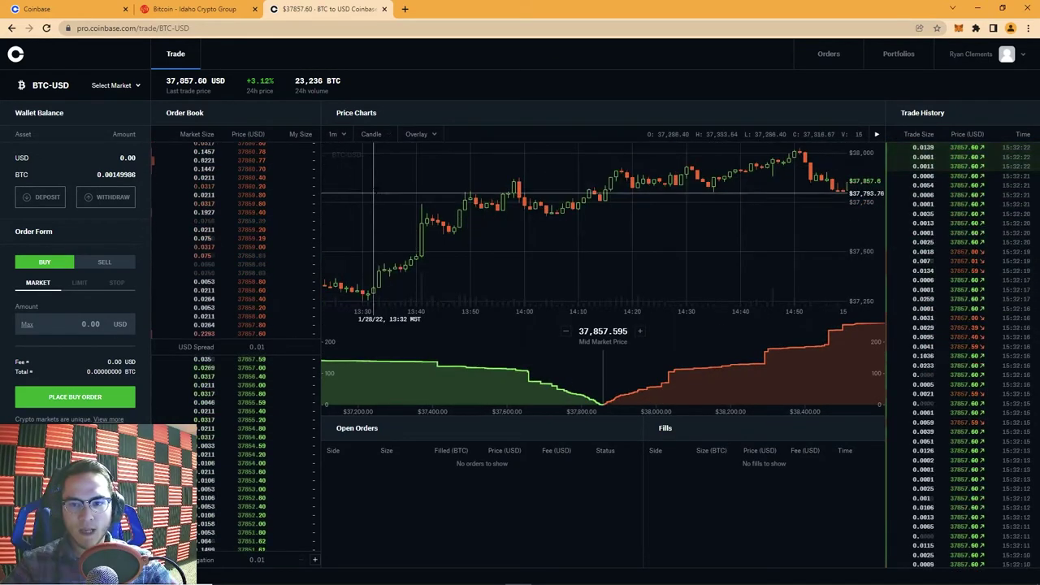
Step: Preview the price chart as a Line chart and restore the Candle chart type
{"action": "left_click", "coordinate": [372, 134]}
{"action": "left_click", "coordinate": [370, 173]}
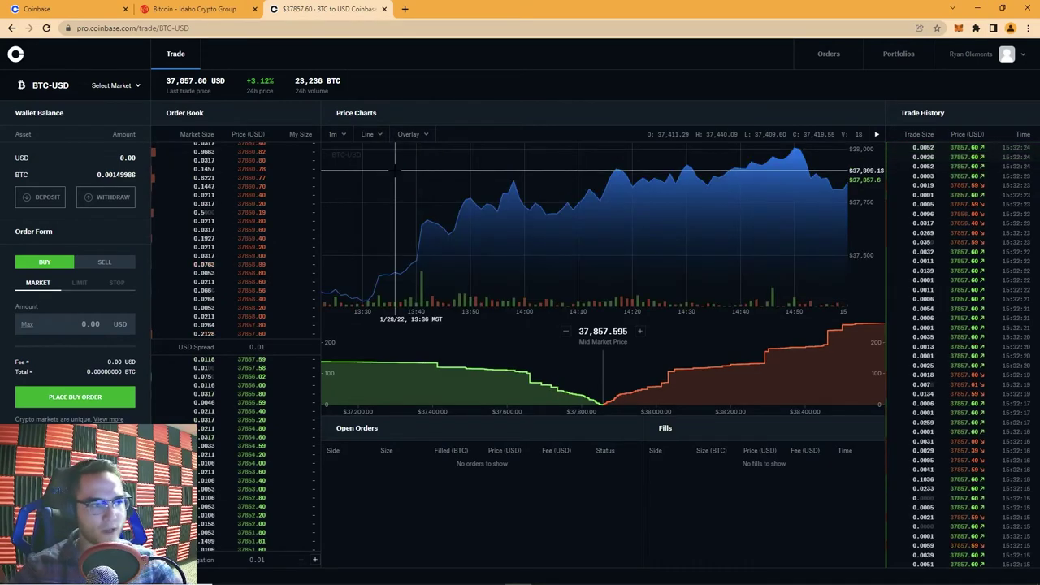
{"action": "scroll", "coordinate": [333, 155], "scroll_direction": "up", "scroll_amount": 3}
{"action": "left_click", "coordinate": [345, 134]}
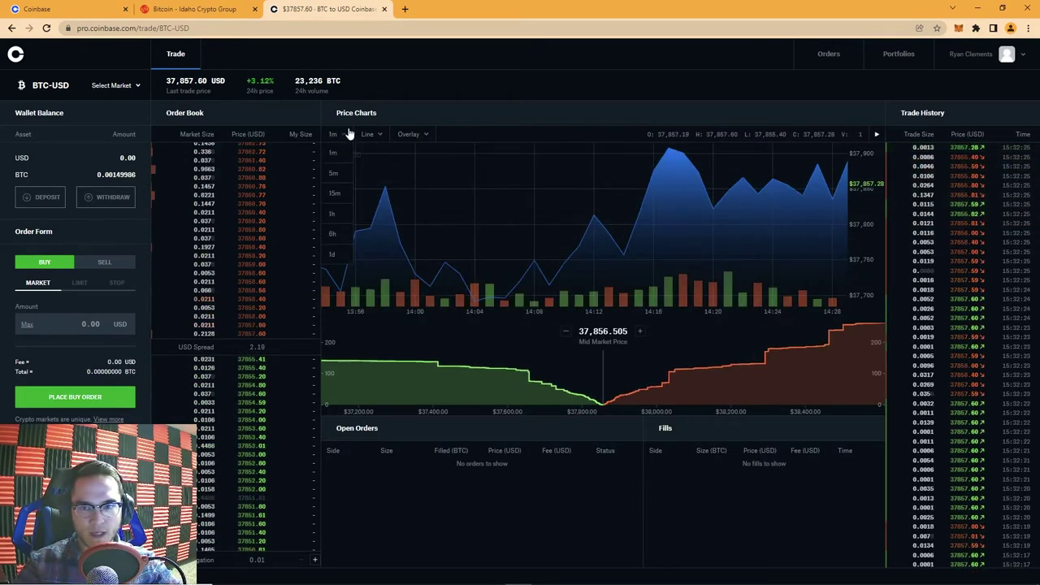
{"action": "left_click", "coordinate": [371, 153]}
{"action": "scroll", "coordinate": [610, 229], "scroll_direction": "down", "scroll_amount": 3}
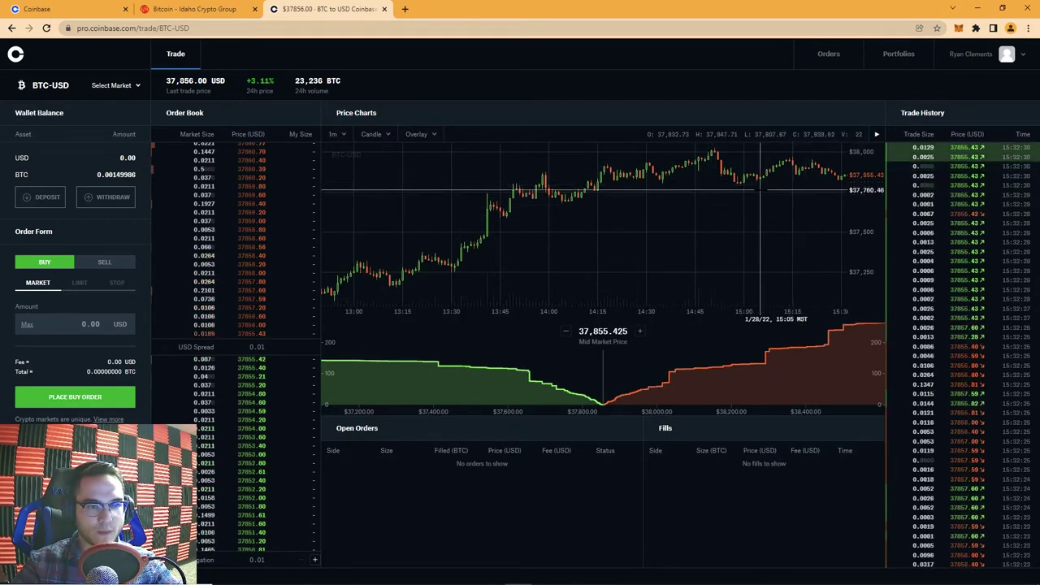
Step: Add the EMA12 overlay to the price chart and set the chart interval to 1d
{"action": "left_click", "coordinate": [418, 135]}
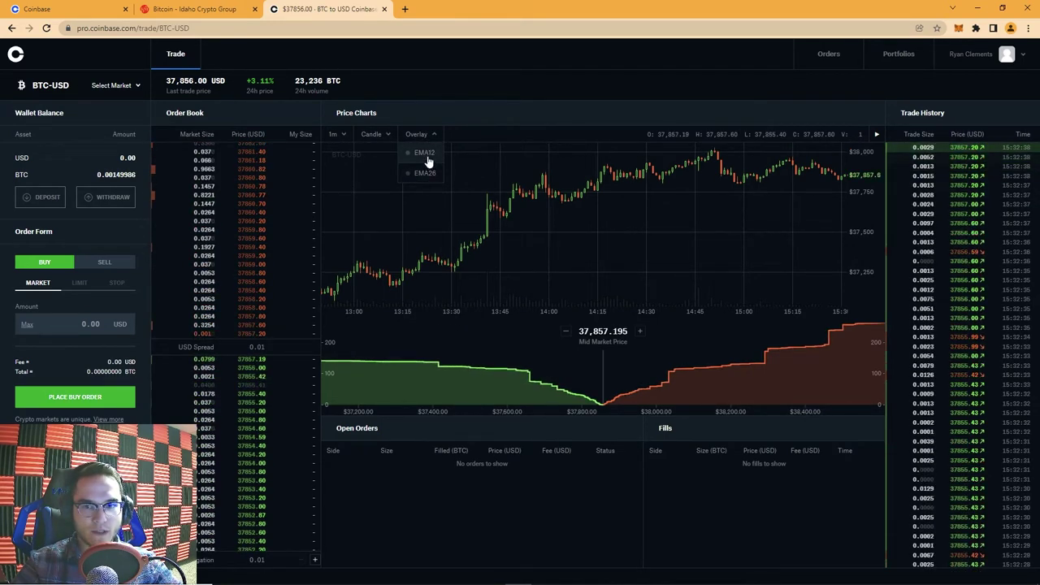
{"action": "left_click", "coordinate": [426, 154]}
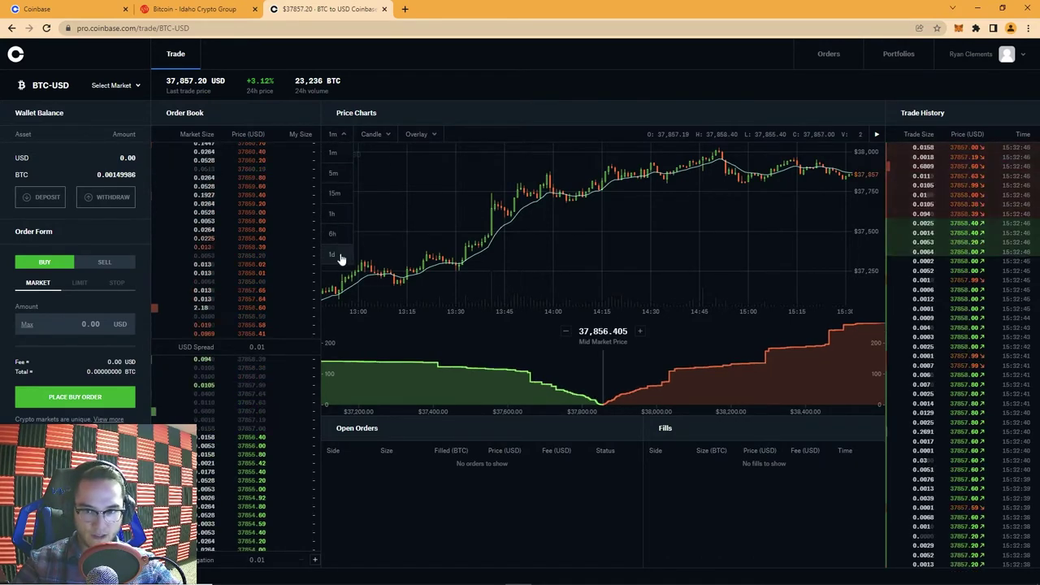
{"action": "left_click", "coordinate": [333, 254]}
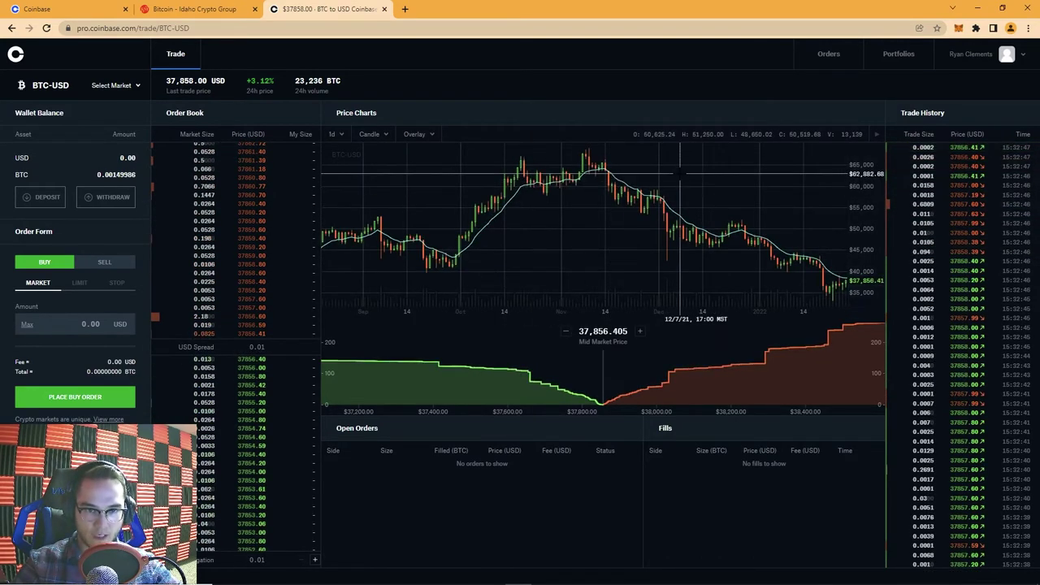
{"action": "mouse_move", "coordinate": [335, 134]}
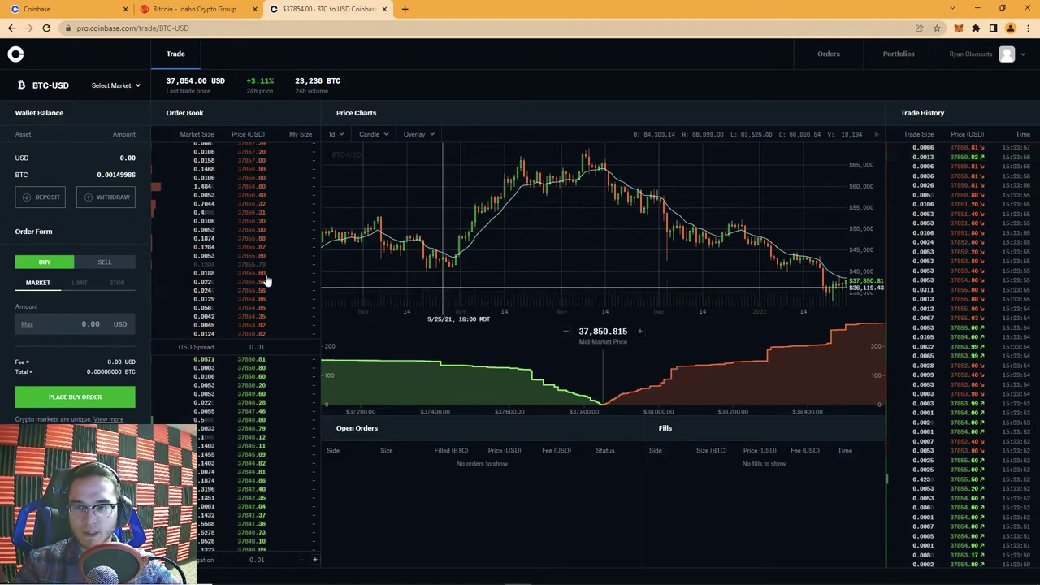
Step: Examine the Order Book's USD Spread and the buy and sell orders on either side of it
{"action": "left_click_drag", "start_coordinate": [179, 346], "coordinate": [268, 349]}
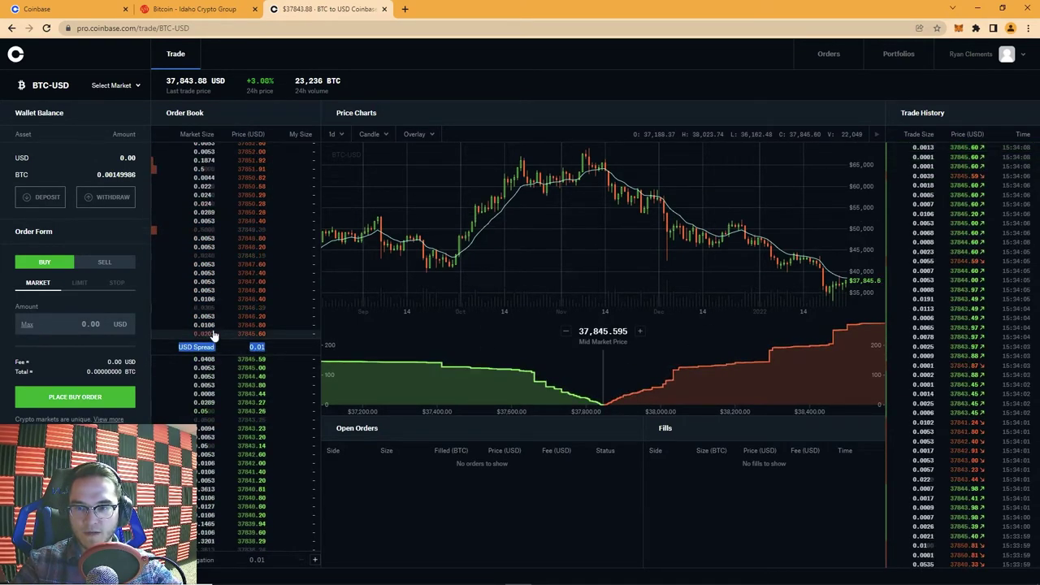
{"action": "left_click", "coordinate": [271, 358]}
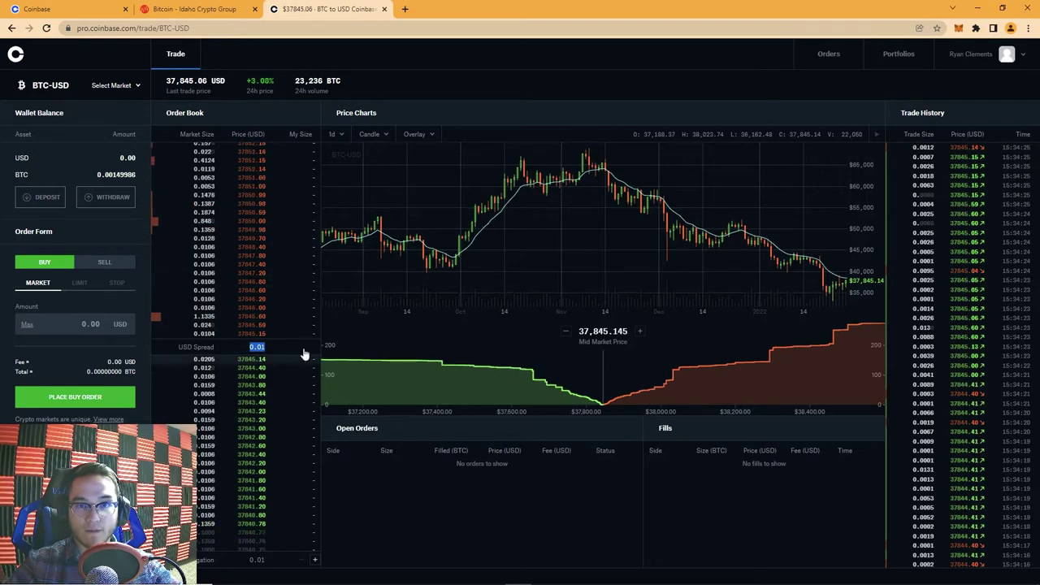
{"action": "scroll", "coordinate": [260, 382], "scroll_direction": "down", "scroll_amount": 3}
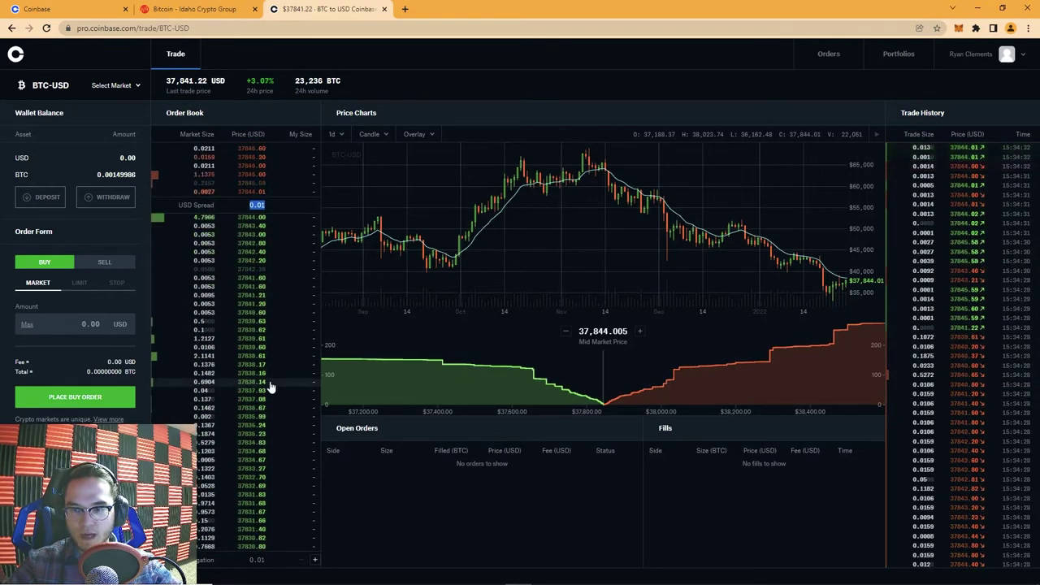
{"action": "scroll", "coordinate": [262, 385], "scroll_direction": "up", "scroll_amount": 2}
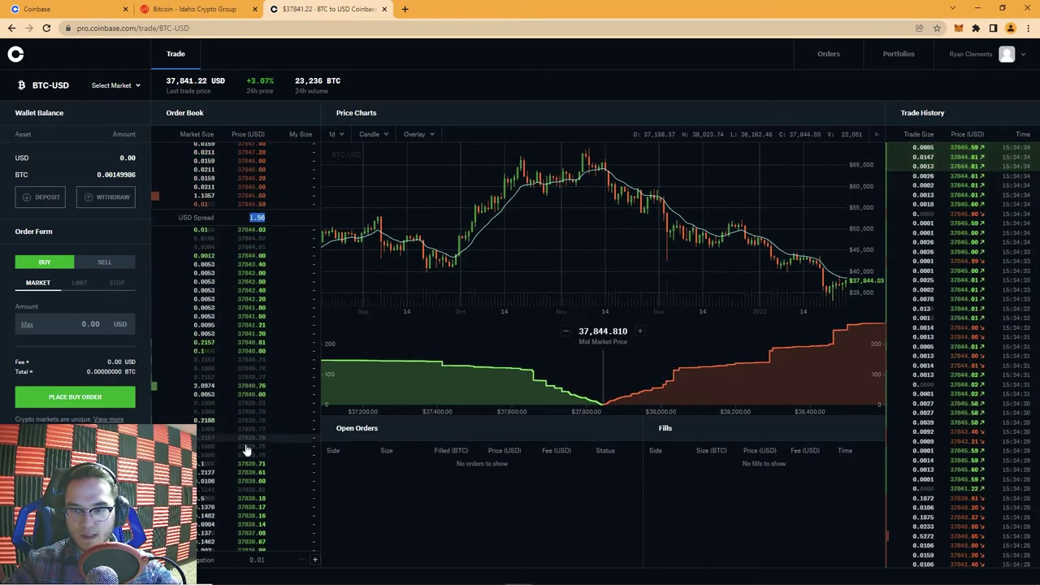
{"action": "scroll", "coordinate": [276, 304], "scroll_direction": "up", "scroll_amount": 2}
{"action": "scroll", "coordinate": [268, 330], "scroll_direction": "up", "scroll_amount": 1}
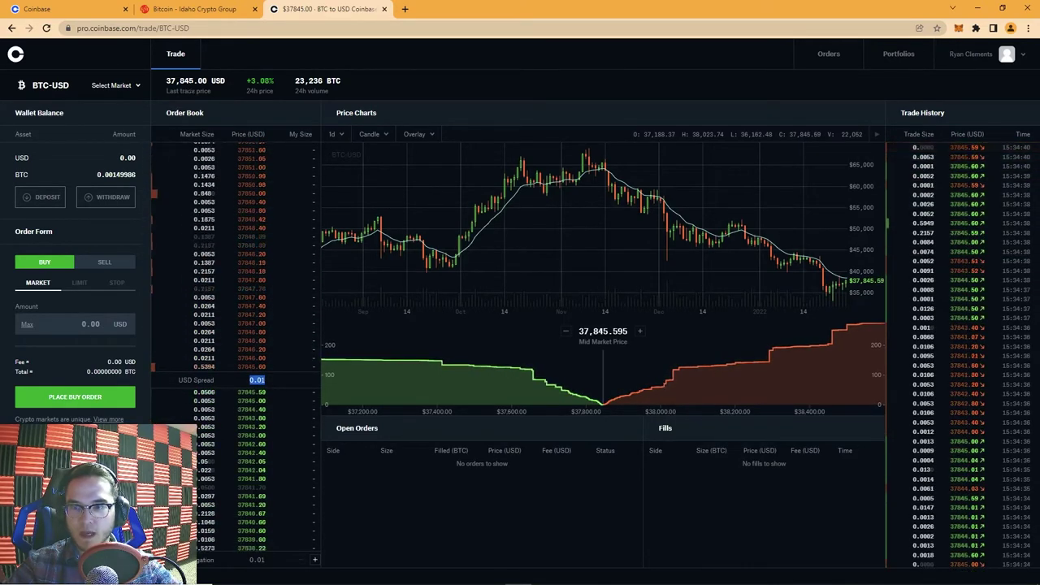
{"action": "scroll", "coordinate": [268, 361], "scroll_direction": "down", "scroll_amount": 3}
{"action": "scroll", "coordinate": [264, 378], "scroll_direction": "down", "scroll_amount": 1}
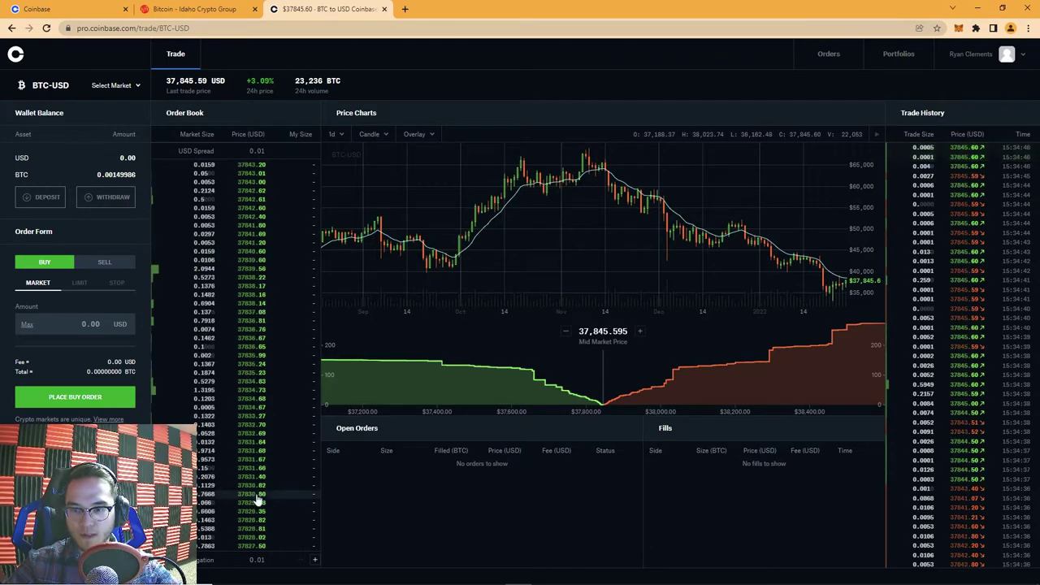
{"action": "scroll", "coordinate": [259, 455], "scroll_direction": "up", "scroll_amount": 5}
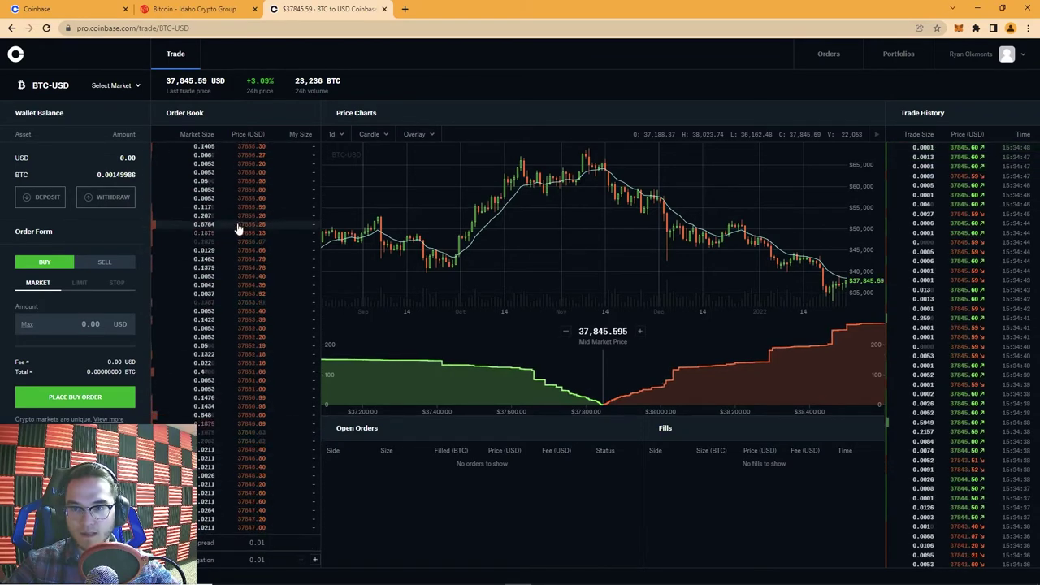
{"action": "scroll", "coordinate": [276, 204], "scroll_direction": "down", "scroll_amount": 1}
{"action": "scroll", "coordinate": [276, 203], "scroll_direction": "down", "scroll_amount": 3}
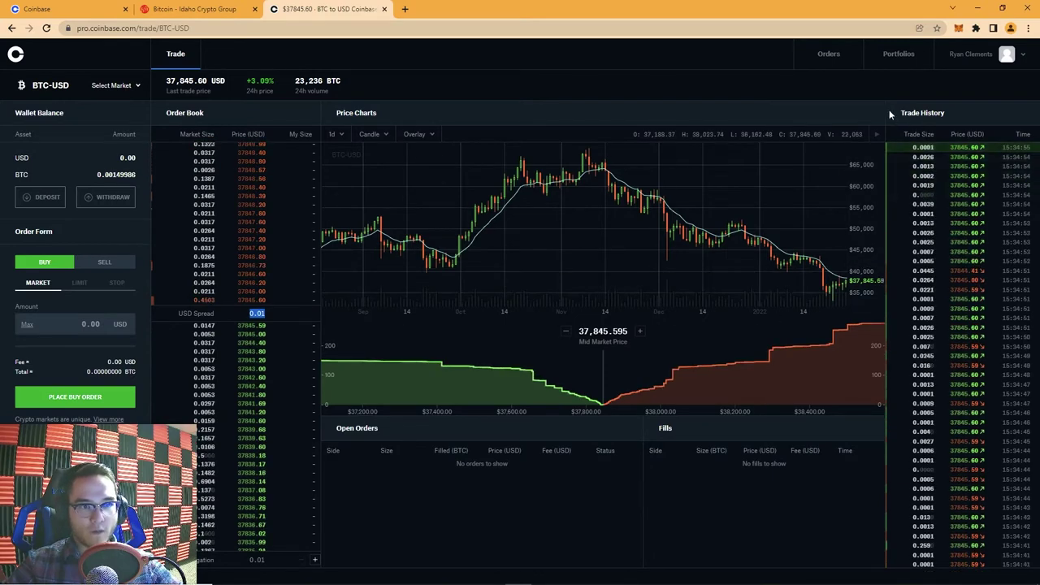
Step: Examine the Trade History's trade sizes and prices of recently executed BTC-USD trades
{"action": "left_click_drag", "start_coordinate": [889, 111], "coordinate": [979, 114]}
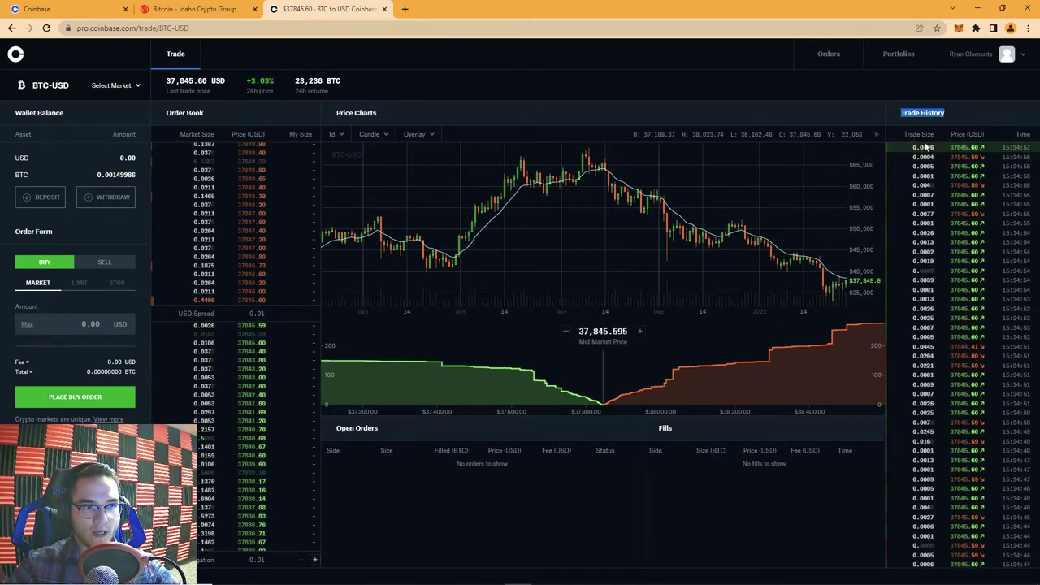
{"action": "triple_click", "coordinate": [935, 147]}
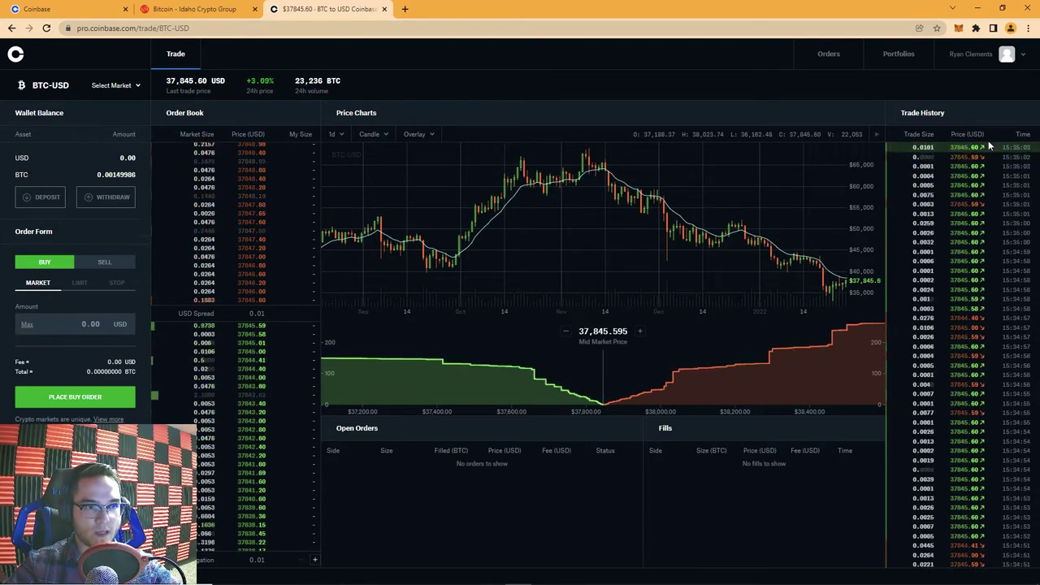
{"action": "left_click", "coordinate": [988, 140]}
{"action": "triple_click", "coordinate": [917, 134]}
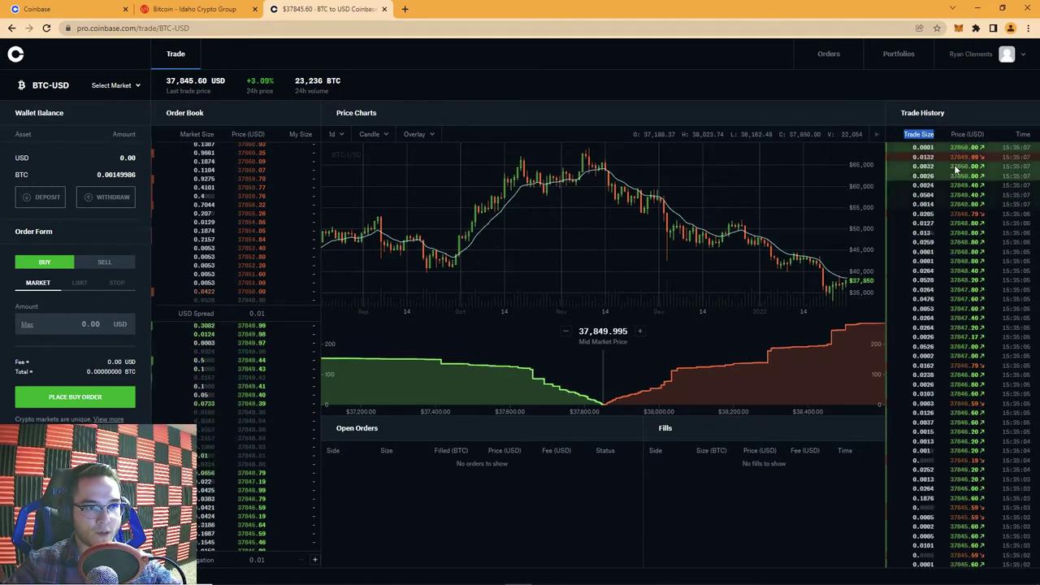
{"action": "left_click_drag", "start_coordinate": [913, 207], "coordinate": [975, 365]}
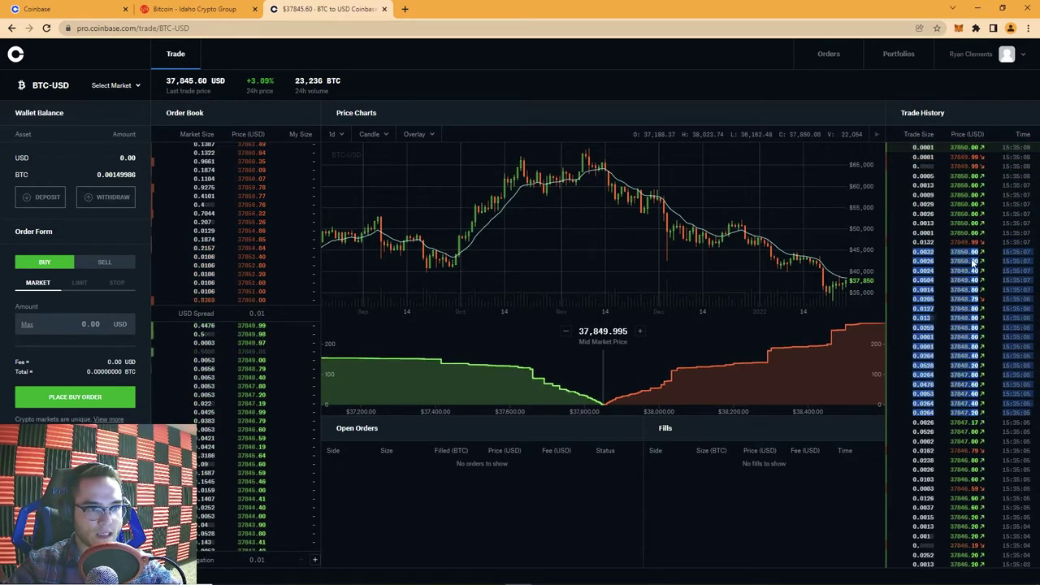
{"action": "left_click", "coordinate": [969, 352]}
{"action": "left_click_drag", "start_coordinate": [964, 260], "coordinate": [943, 244]}
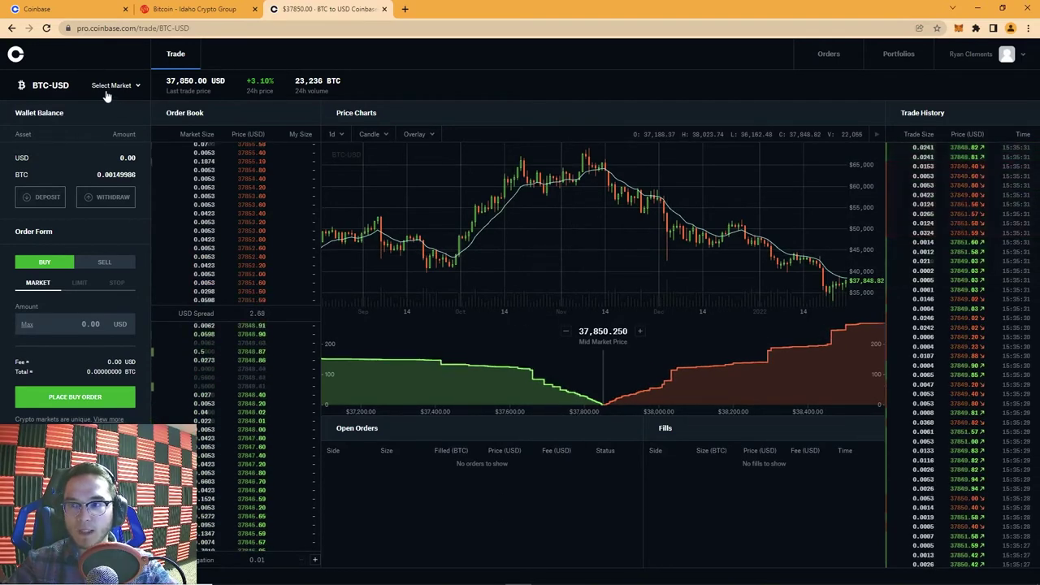
Step: Open the market list to view the trading pairs available besides BTC-USD
{"action": "right_click", "coordinate": [116, 414]}
{"action": "left_click", "coordinate": [81, 216]}
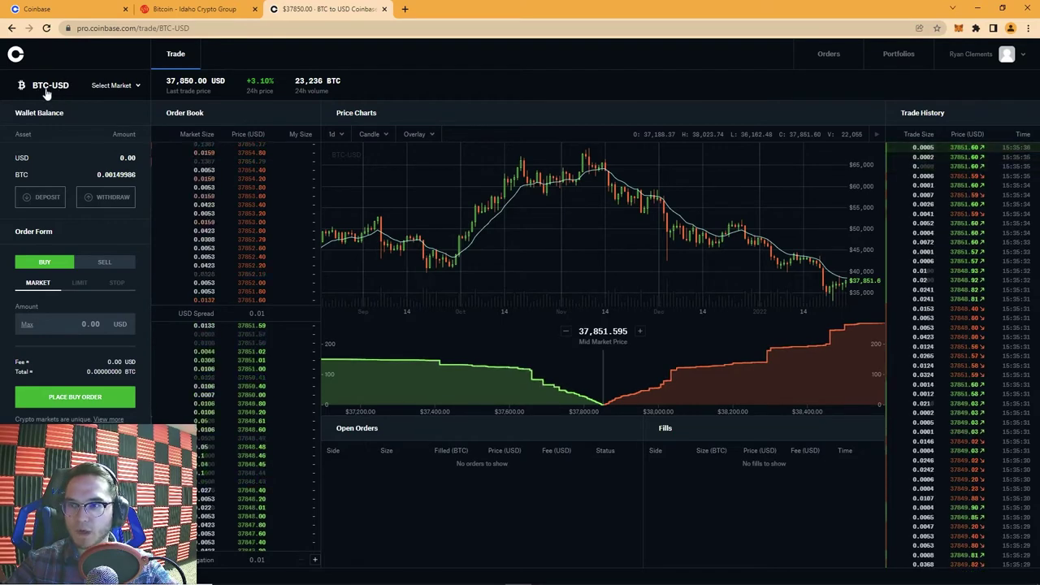
{"action": "left_click", "coordinate": [124, 88]}
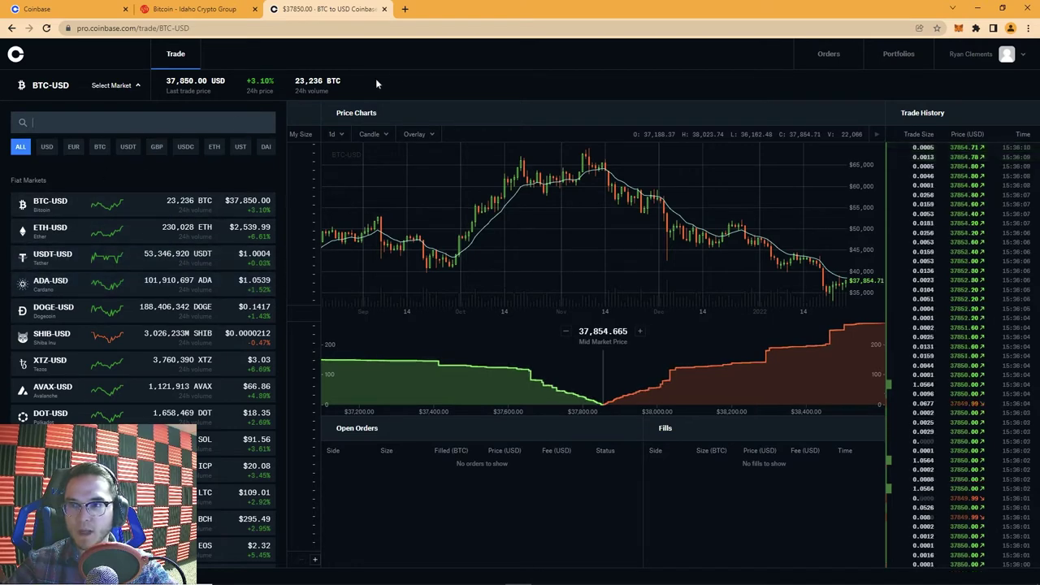
Step: Check the Bitcoin holding in the Default Portfolio and return to the trading page
{"action": "left_click", "coordinate": [897, 53]}
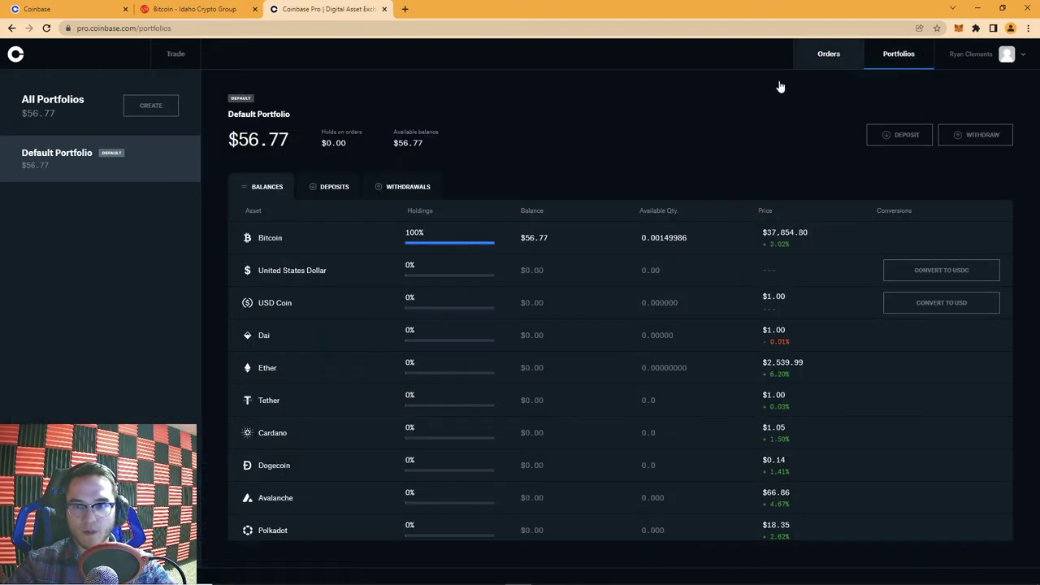
{"action": "left_click_drag", "start_coordinate": [240, 246], "coordinate": [708, 244]}
{"action": "left_click", "coordinate": [173, 54]}
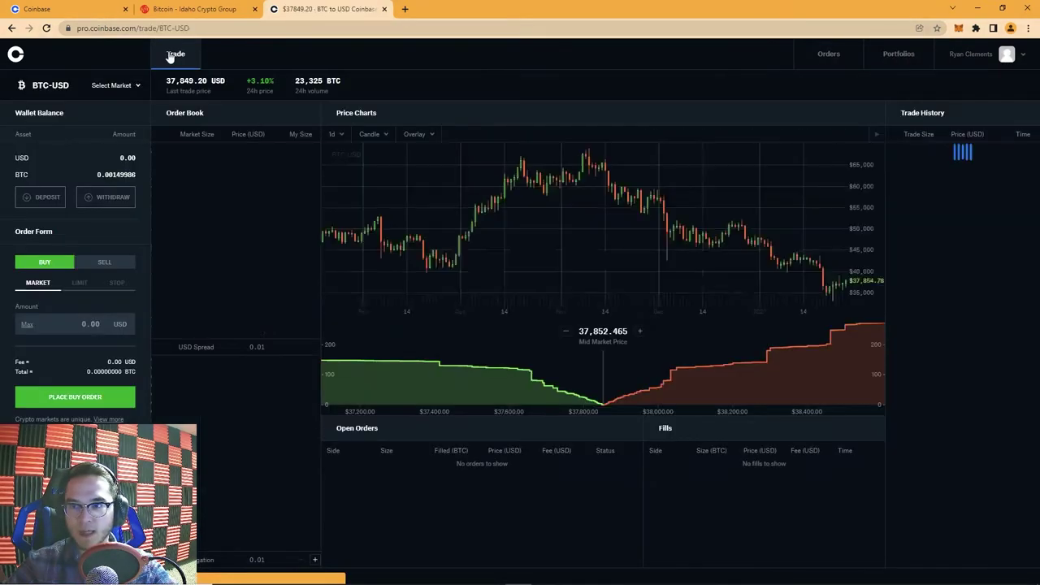
Step: Filter the market list to BTC pairs and switch to the ADA-BTC market
{"action": "left_click", "coordinate": [132, 87]}
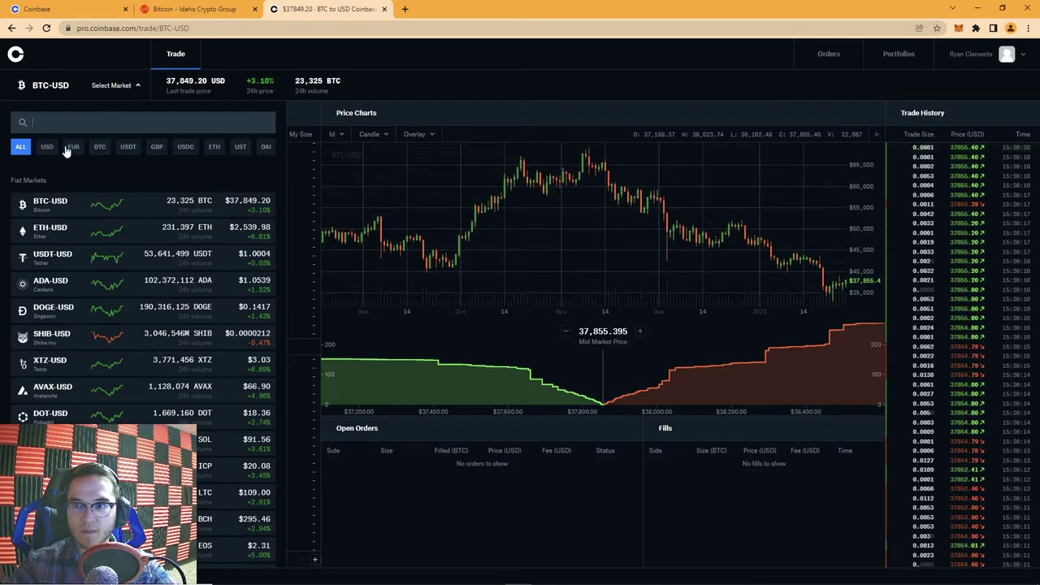
{"action": "left_click", "coordinate": [99, 147]}
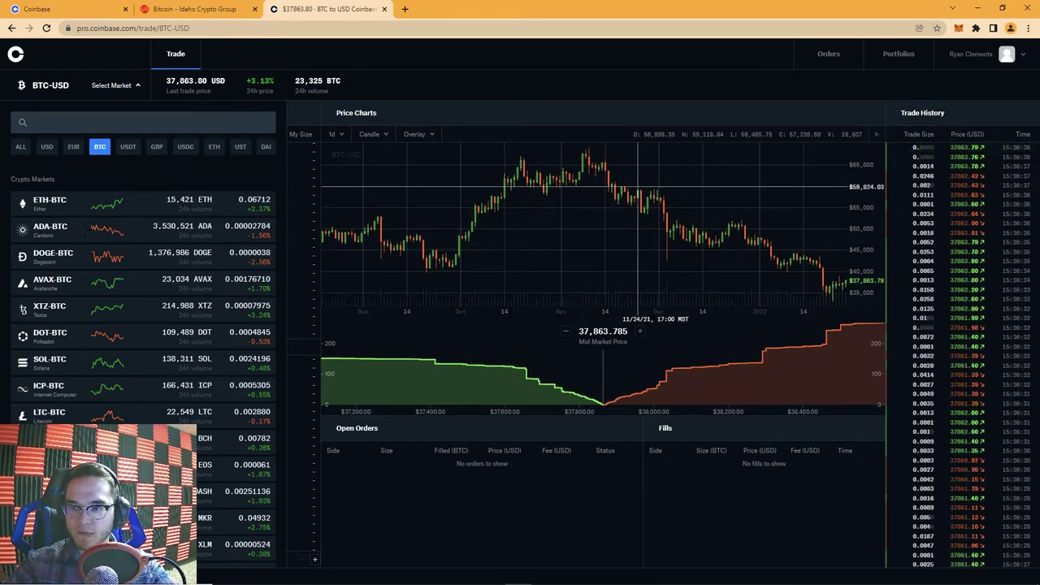
{"action": "left_click", "coordinate": [45, 233]}
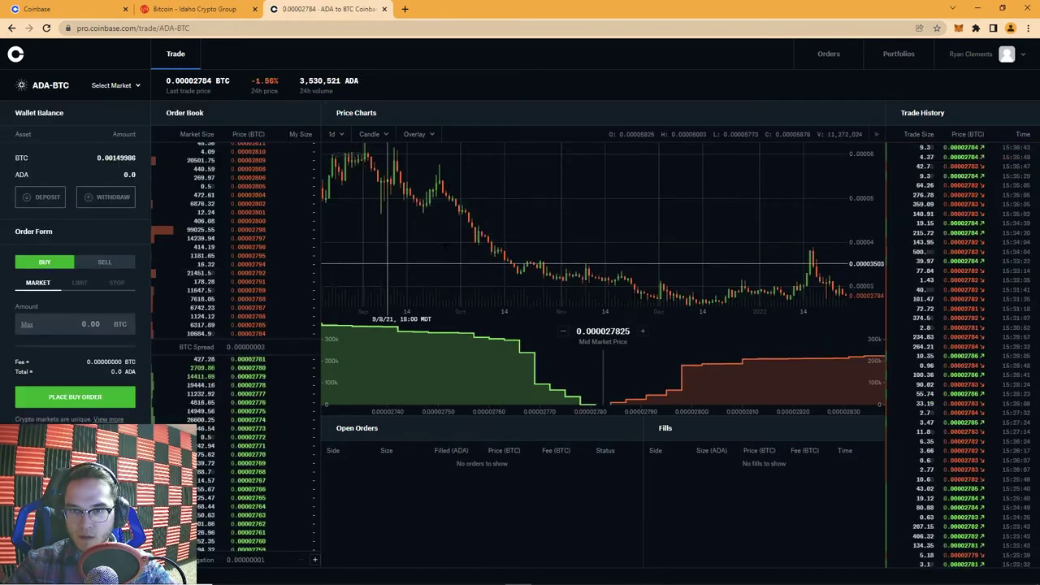
Step: Examine the ADA-BTC price chart's past price movement at different ranges
{"action": "scroll", "coordinate": [805, 268], "scroll_direction": "up", "scroll_amount": 3}
{"action": "scroll", "coordinate": [813, 268], "scroll_direction": "down", "scroll_amount": 3}
{"action": "left_click_drag", "start_coordinate": [617, 222], "coordinate": [509, 198]}
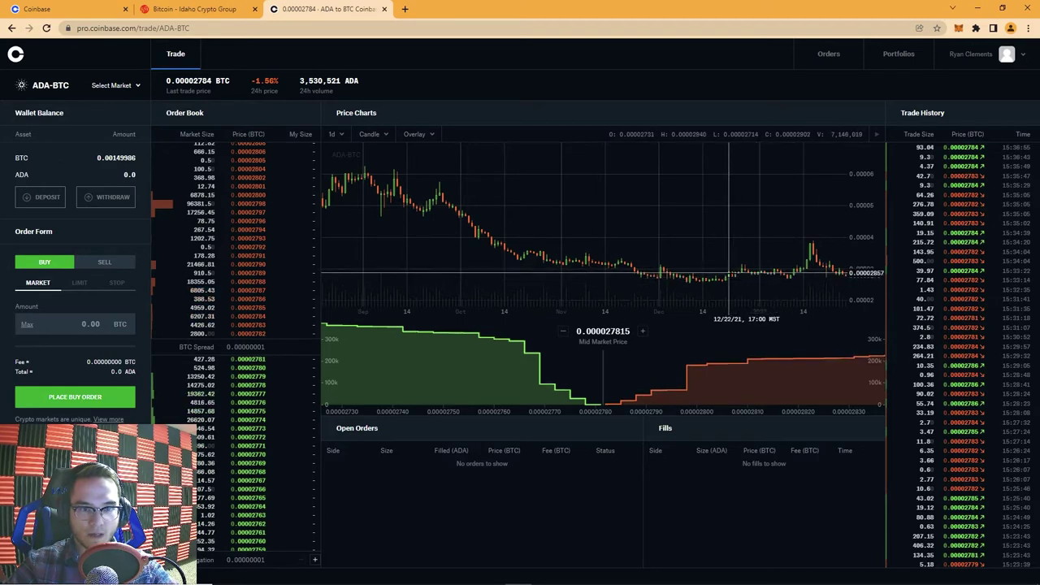
{"action": "scroll", "coordinate": [864, 209], "scroll_direction": "down", "scroll_amount": 2}
{"action": "scroll", "coordinate": [864, 210], "scroll_direction": "down", "scroll_amount": 2}
{"action": "scroll", "coordinate": [709, 203], "scroll_direction": "up", "scroll_amount": 2}
{"action": "scroll", "coordinate": [401, 244], "scroll_direction": "down", "scroll_amount": 3}
{"action": "scroll", "coordinate": [476, 216], "scroll_direction": "up", "scroll_amount": 1}
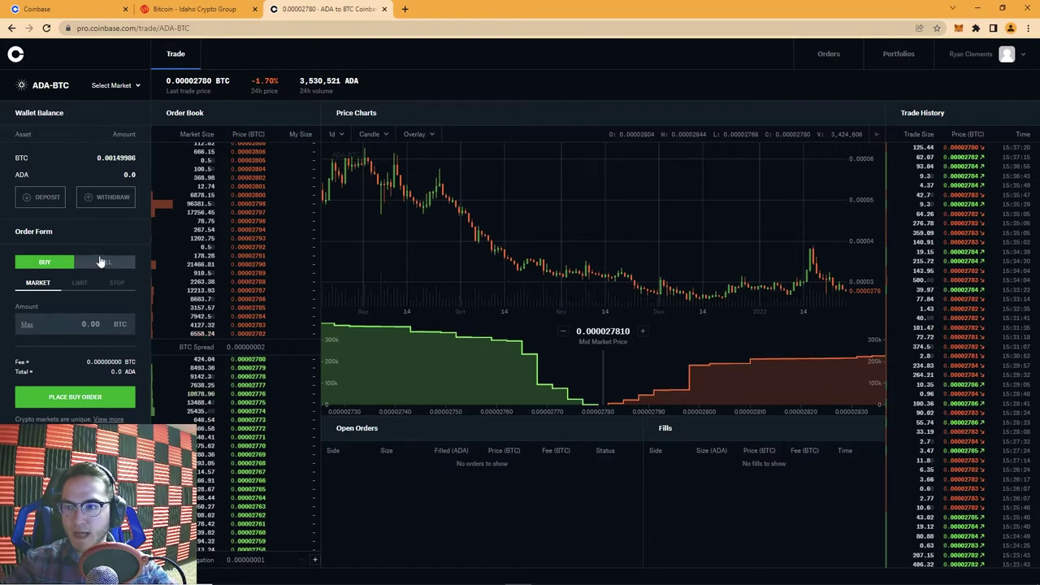
Step: Review the BTC and ADA wallet balances and compare the Order Form's buy and sell sides and its Market, Limit and Stop order types
{"action": "left_click_drag", "start_coordinate": [97, 158], "coordinate": [140, 177]}
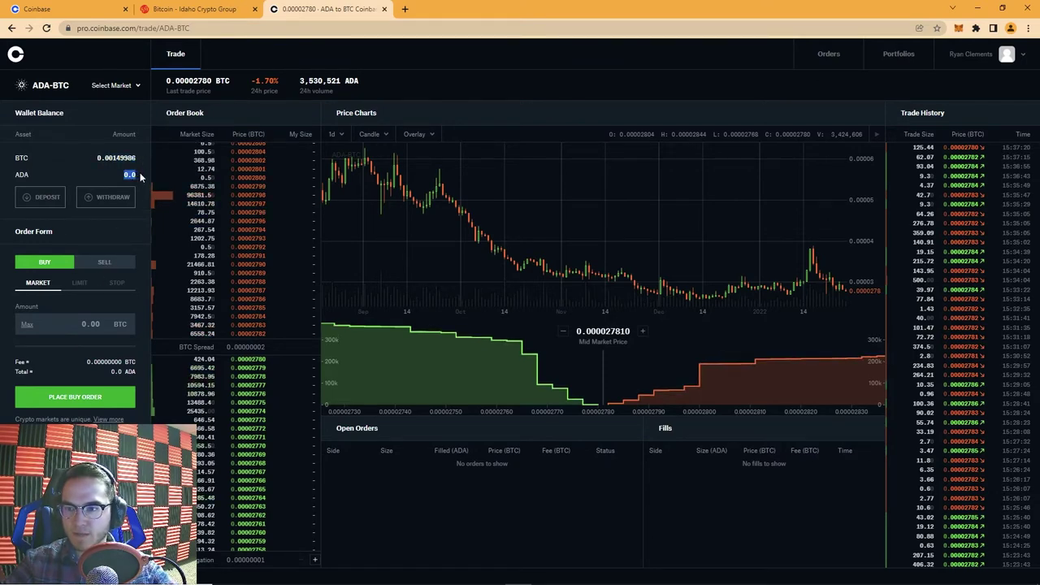
{"action": "left_click", "coordinate": [90, 262]}
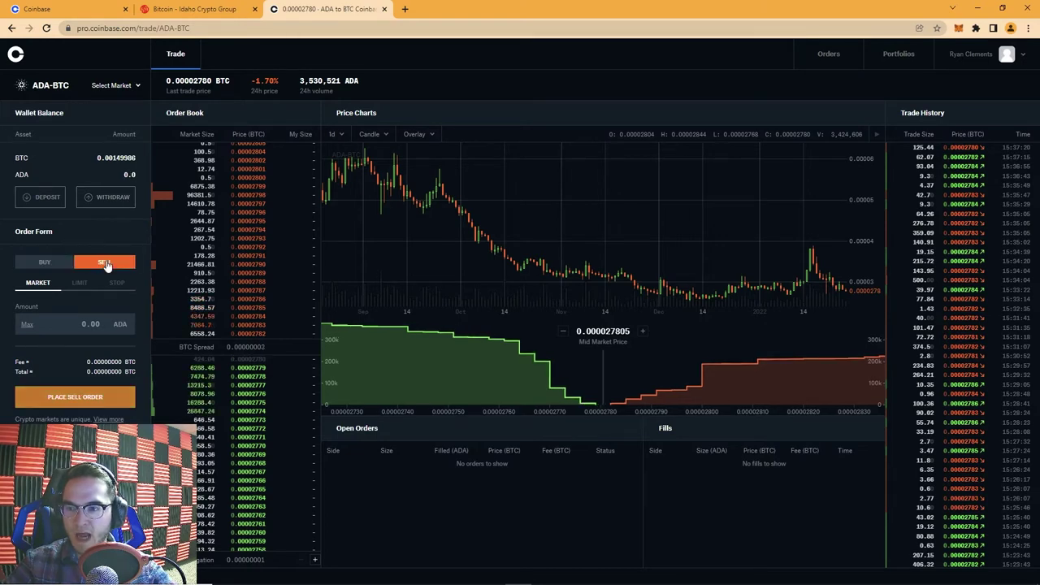
{"action": "left_click", "coordinate": [70, 262]}
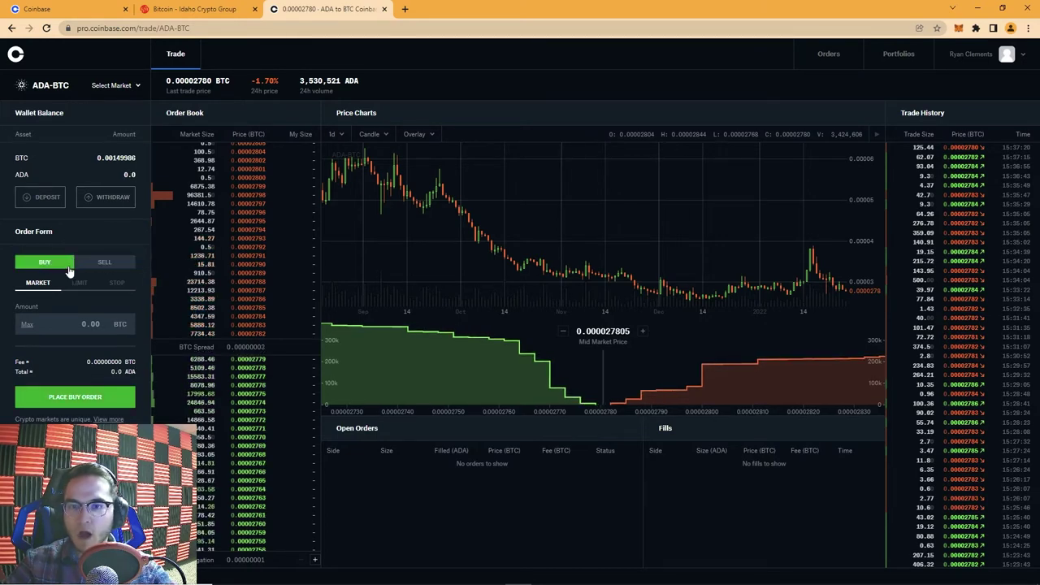
{"action": "left_click", "coordinate": [81, 283]}
{"action": "left_click", "coordinate": [34, 283]}
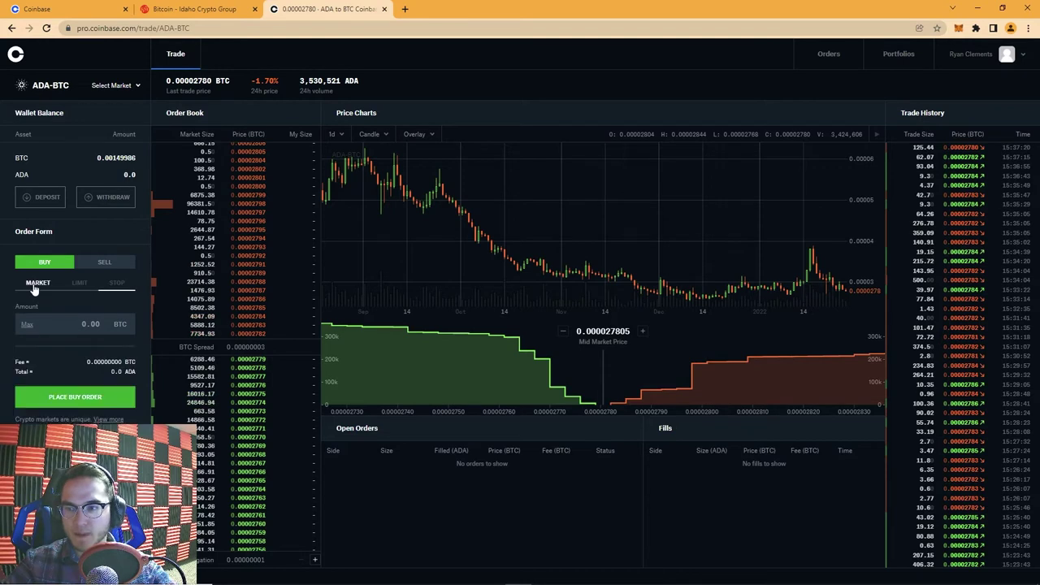
{"action": "left_click", "coordinate": [81, 283]}
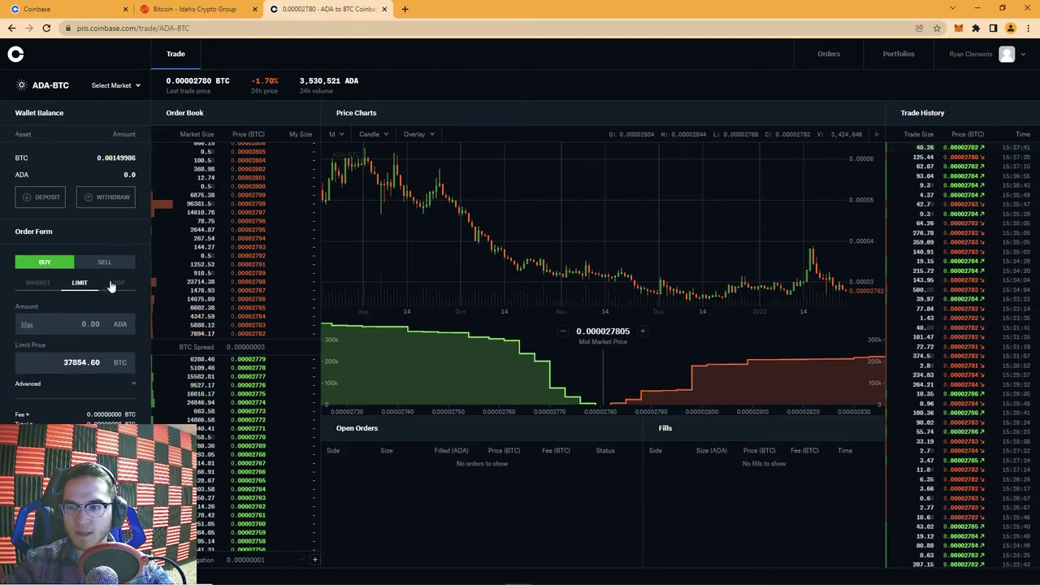
{"action": "left_click", "coordinate": [113, 283]}
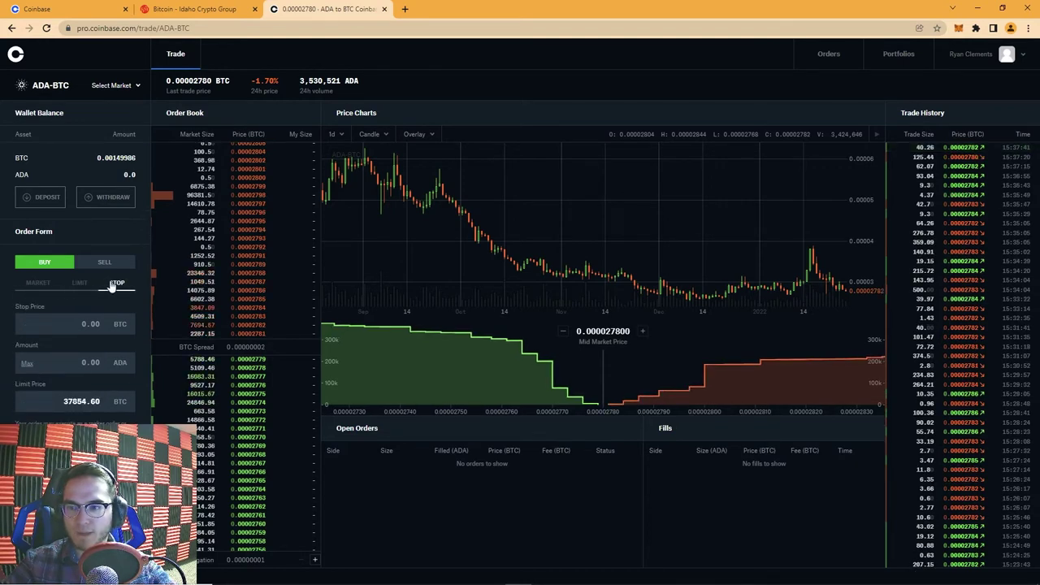
Step: Place a market buy order for ADA in the amount of .0005 BTC after checking its total and the order book
{"action": "left_click", "coordinate": [39, 284]}
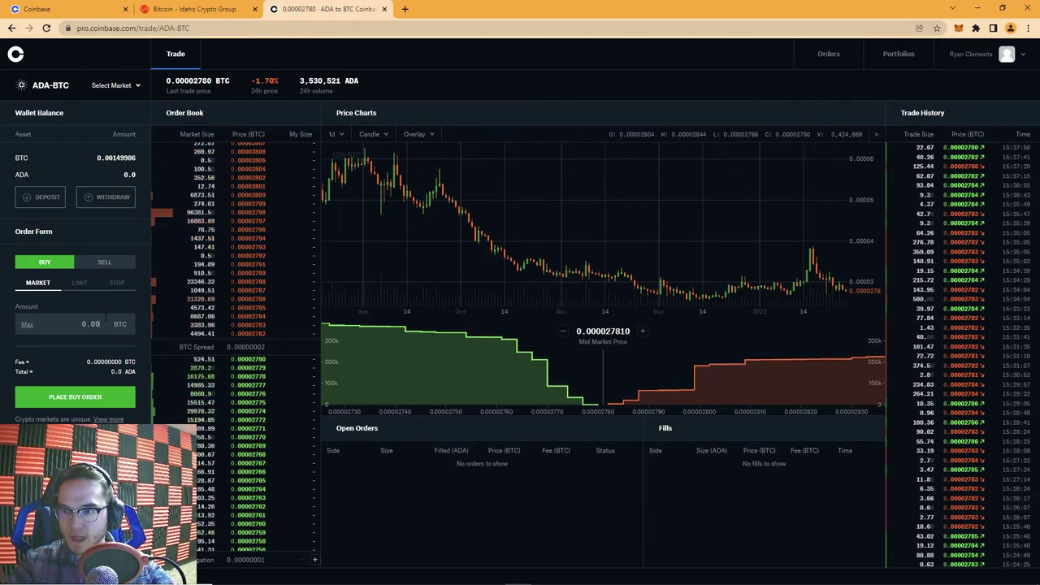
{"action": "type", "text": ".0005"}
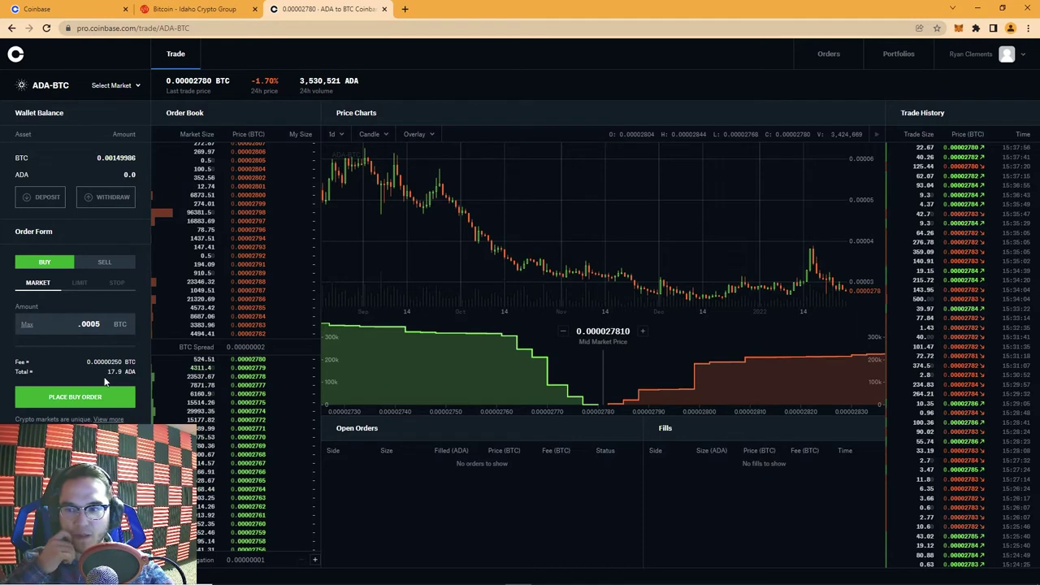
{"action": "left_click_drag", "start_coordinate": [106, 372], "coordinate": [136, 371]}
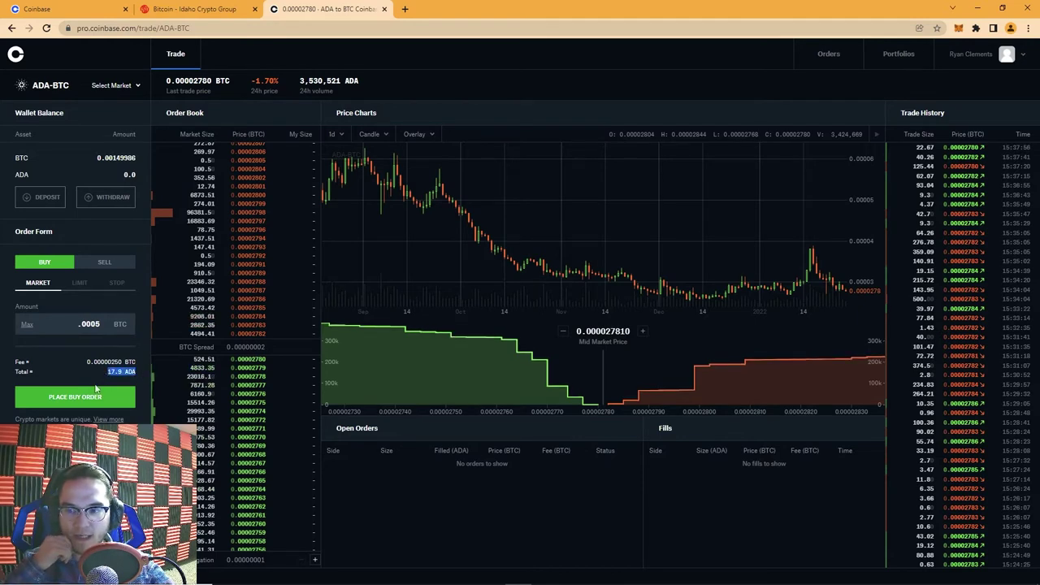
{"action": "left_click", "coordinate": [214, 363]}
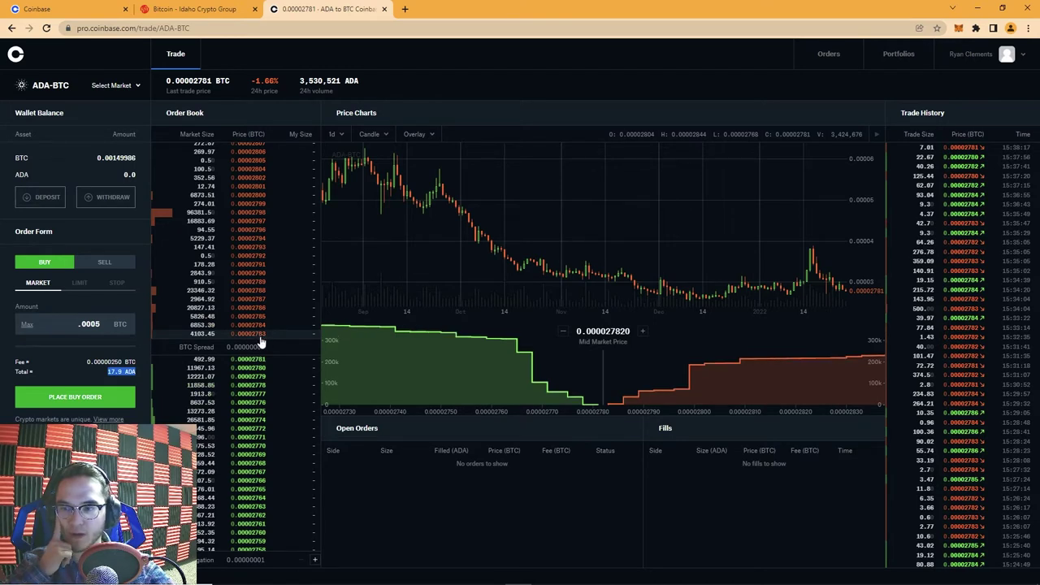
{"action": "left_click", "coordinate": [74, 396]}
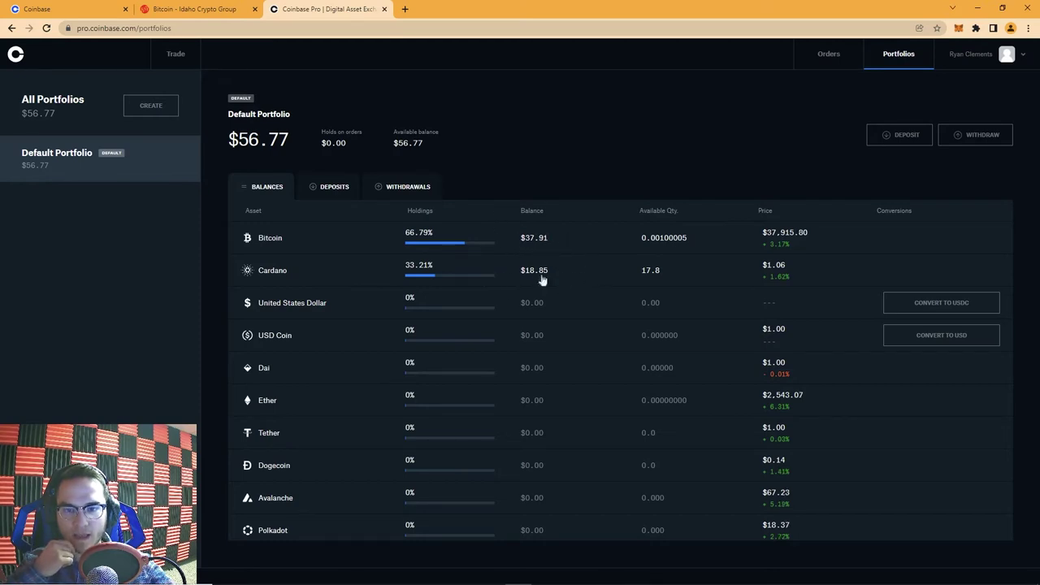
Step: Return to the trading page and switch to the ENJ-BTC market from the BTC pairs
{"action": "left_click", "coordinate": [176, 54]}
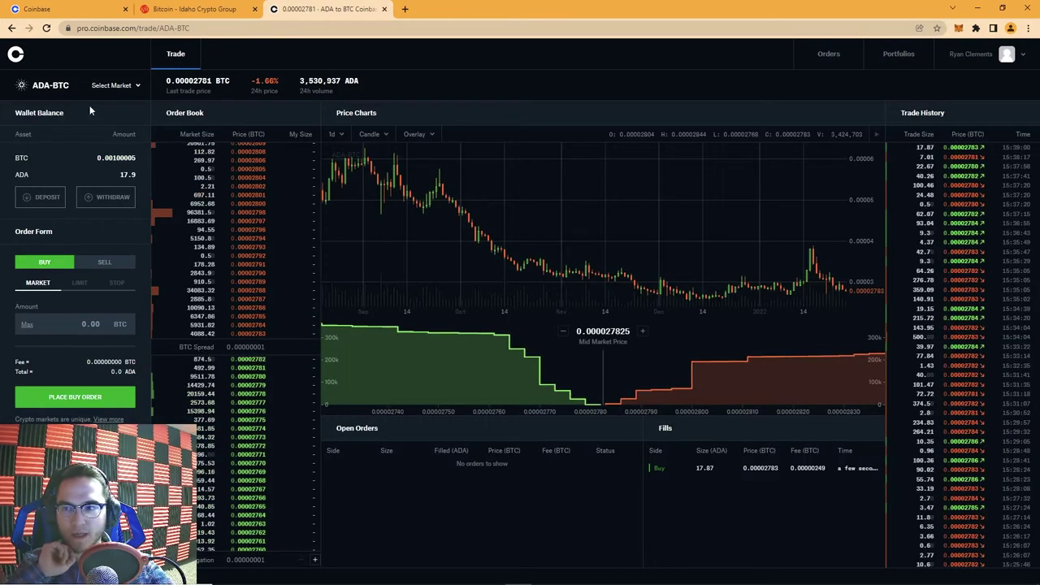
{"action": "left_click", "coordinate": [112, 87]}
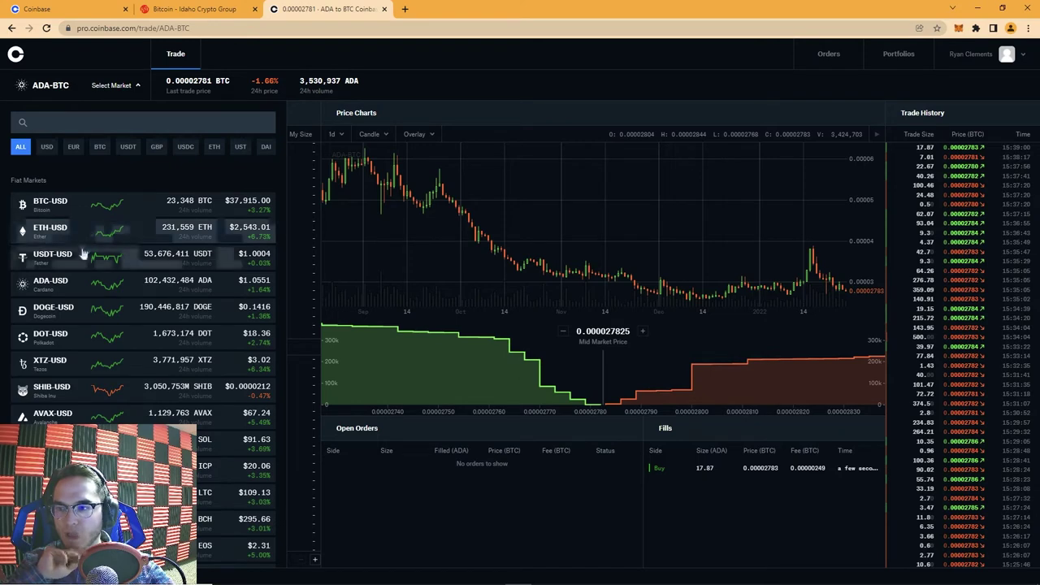
{"action": "scroll", "coordinate": [82, 261], "scroll_direction": "down", "scroll_amount": 10}
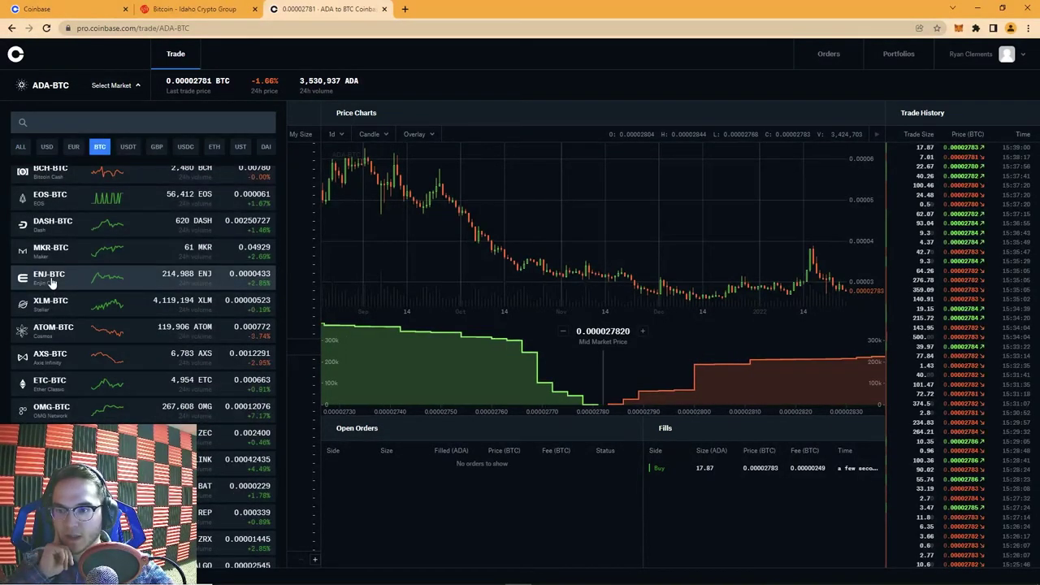
{"action": "left_click", "coordinate": [50, 282]}
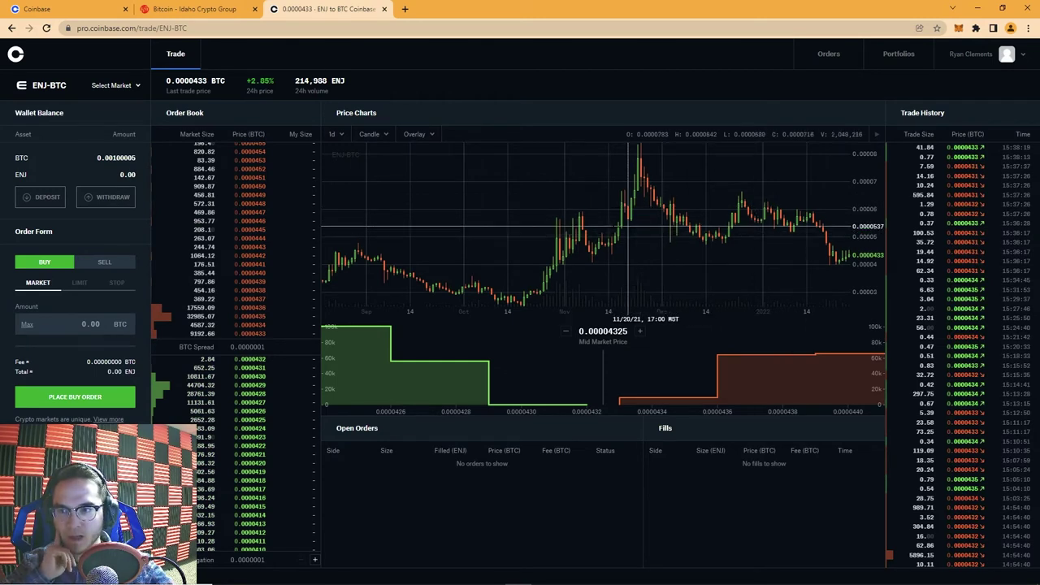
Step: Compare the Market and Limit order forms for ENJ-BTC, ending on the Limit form and its Limit Price
{"action": "left_click", "coordinate": [79, 288]}
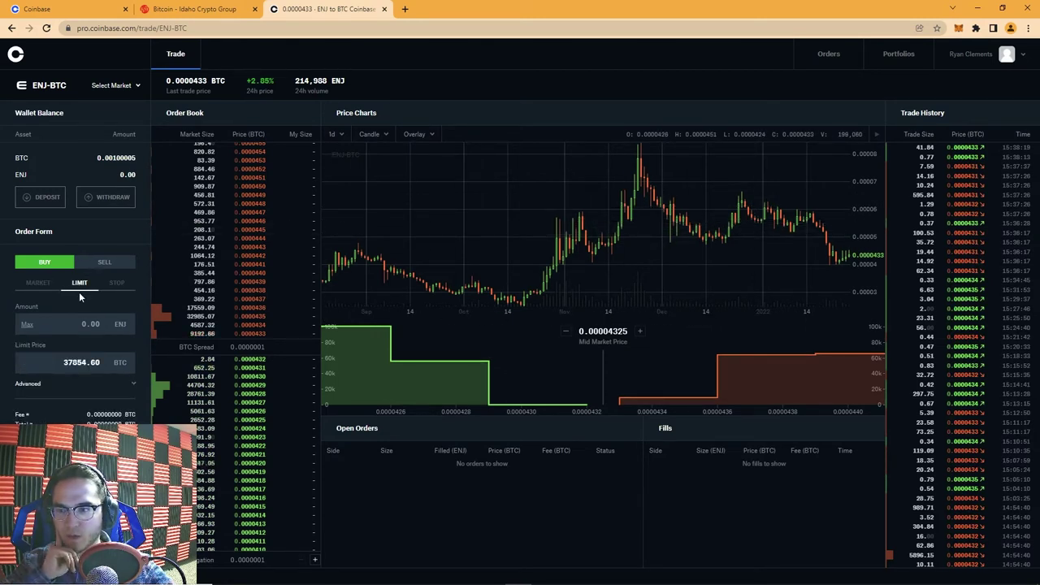
{"action": "left_click", "coordinate": [39, 285]}
{"action": "left_click", "coordinate": [82, 289]}
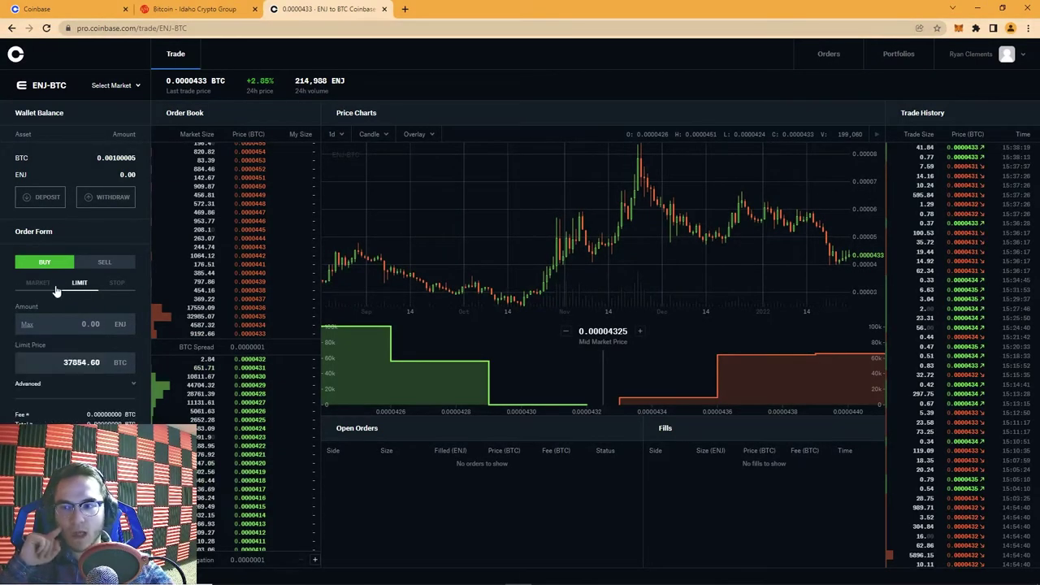
{"action": "left_click", "coordinate": [54, 288]}
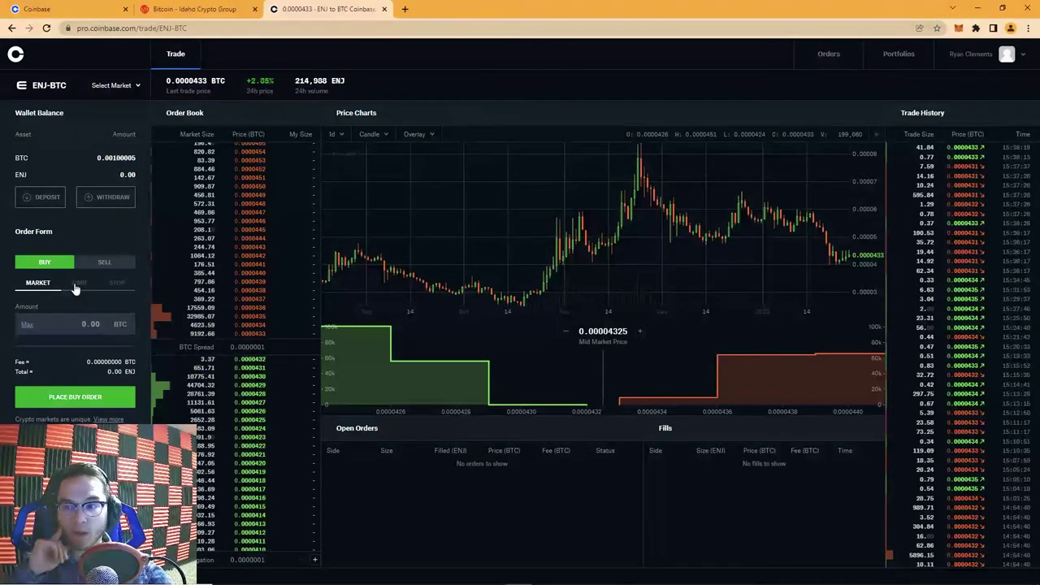
{"action": "left_click", "coordinate": [74, 288]}
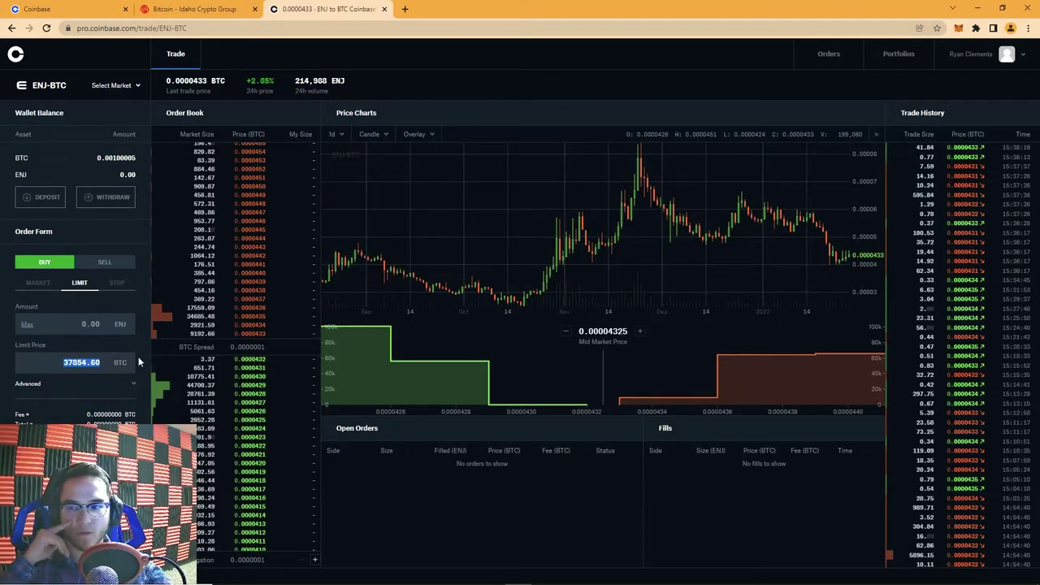
Step: Show all markets in the market list and switch to the BTC-USD market
{"action": "left_click", "coordinate": [113, 86]}
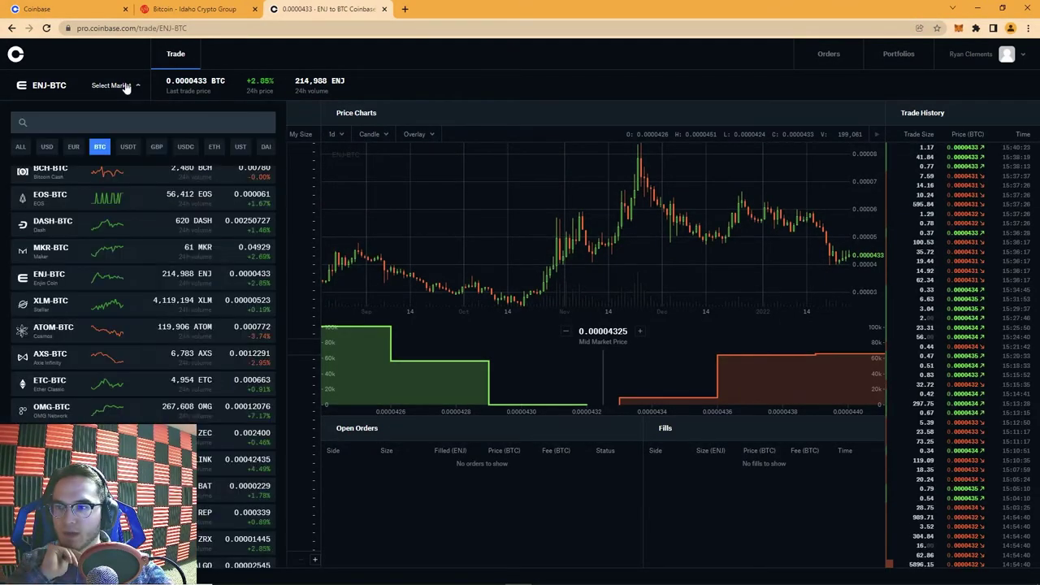
{"action": "left_click", "coordinate": [20, 146]}
{"action": "scroll", "coordinate": [122, 269], "scroll_direction": "down", "scroll_amount": 2}
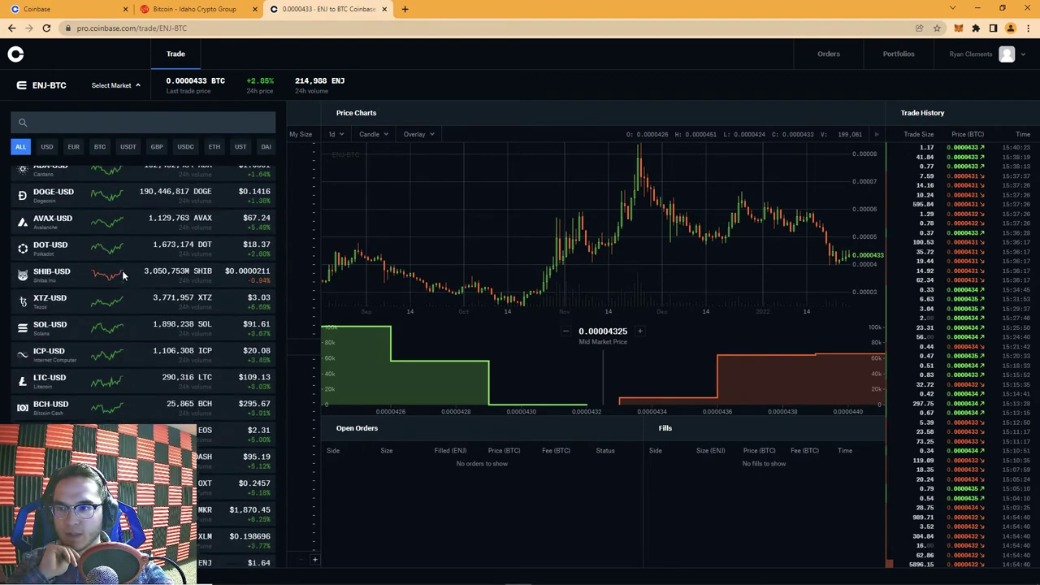
{"action": "scroll", "coordinate": [94, 233], "scroll_direction": "up", "scroll_amount": 3}
{"action": "left_click", "coordinate": [61, 201]}
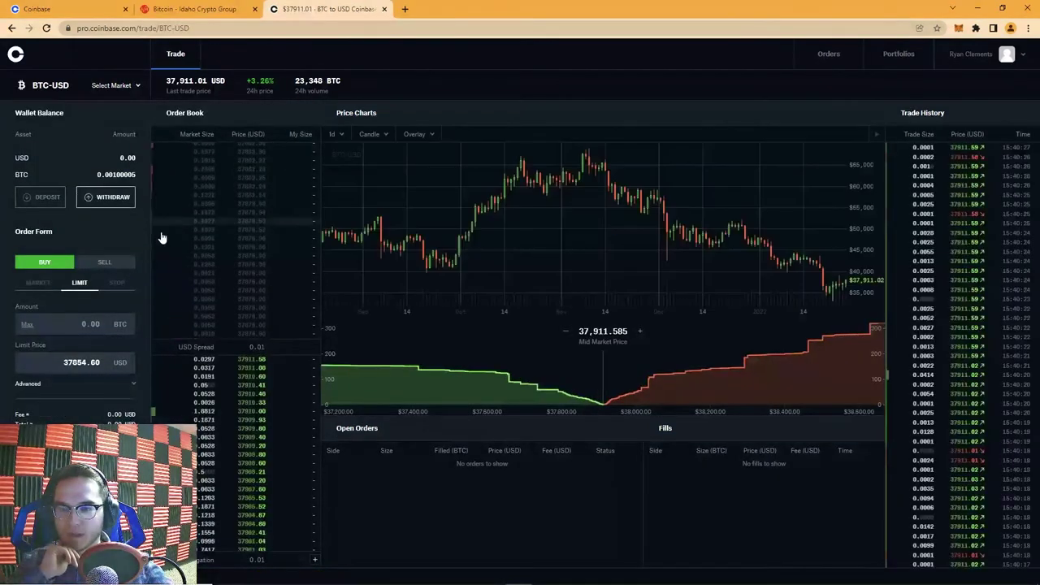
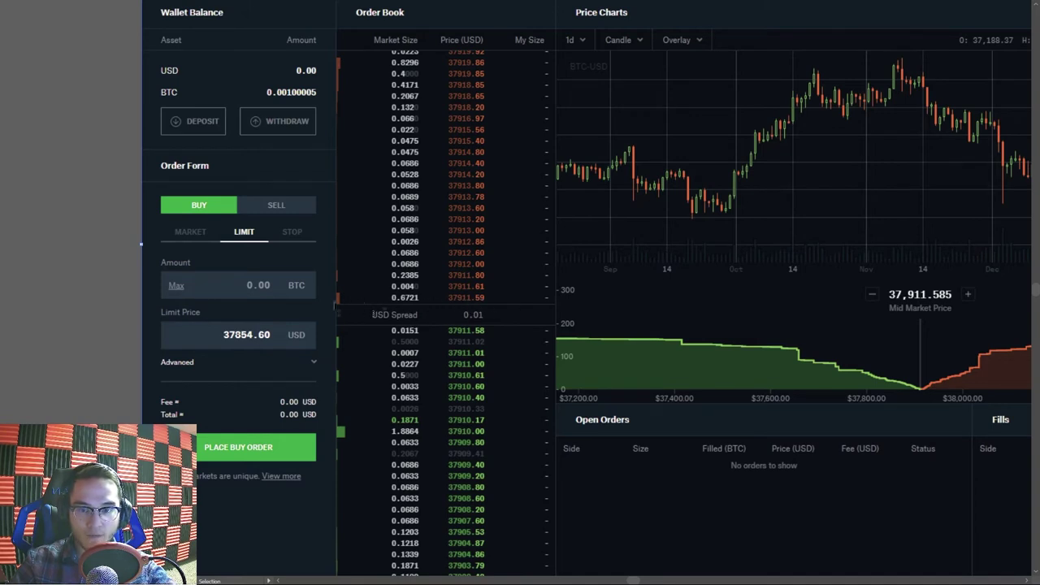
Step: Fill in a BTC-USD limit buy order for 10 BTC with a limit price of 9800 USD
{"action": "mouse_move", "coordinate": [491, 287]}
{"action": "left_mouse_down"}
{"action": "mouse_move", "coordinate": [391, 297]}
{"action": "mouse_move", "coordinate": [511, 298]}
{"action": "left_mouse_up"}
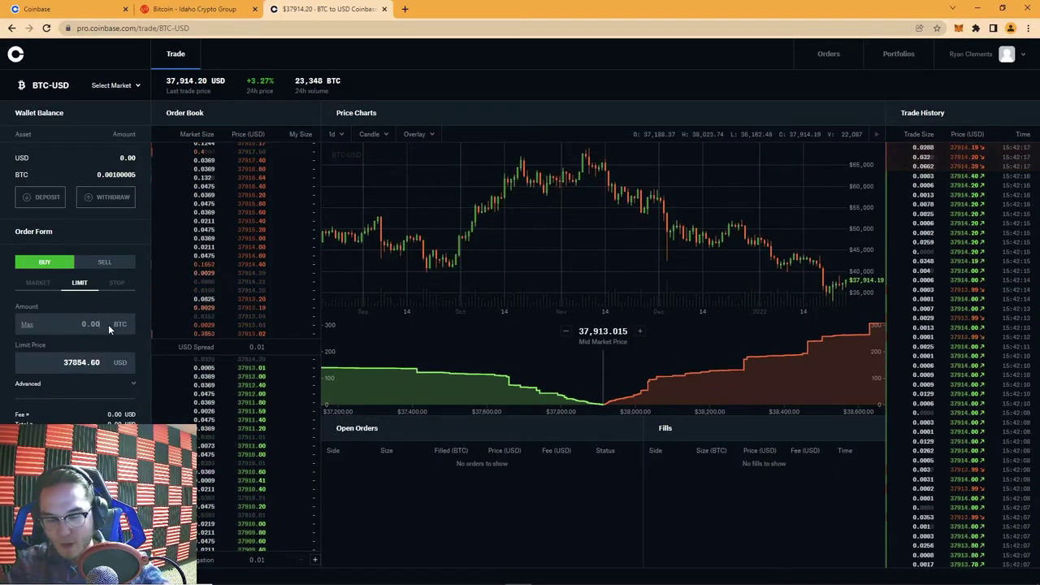
{"action": "left_click", "coordinate": [108, 325]}
{"action": "type", "text": "10"}
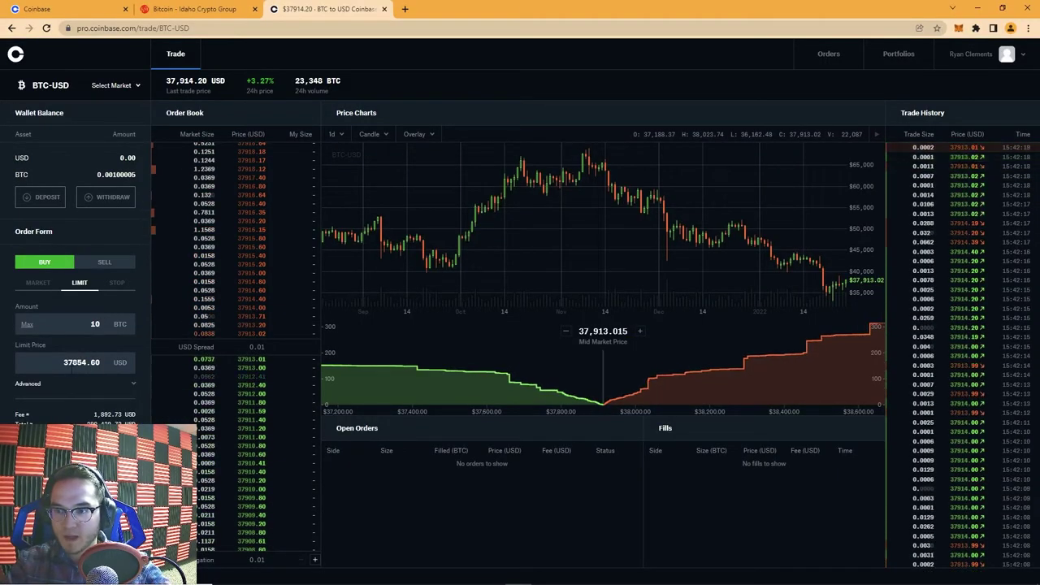
{"action": "key", "text": "Tab"}
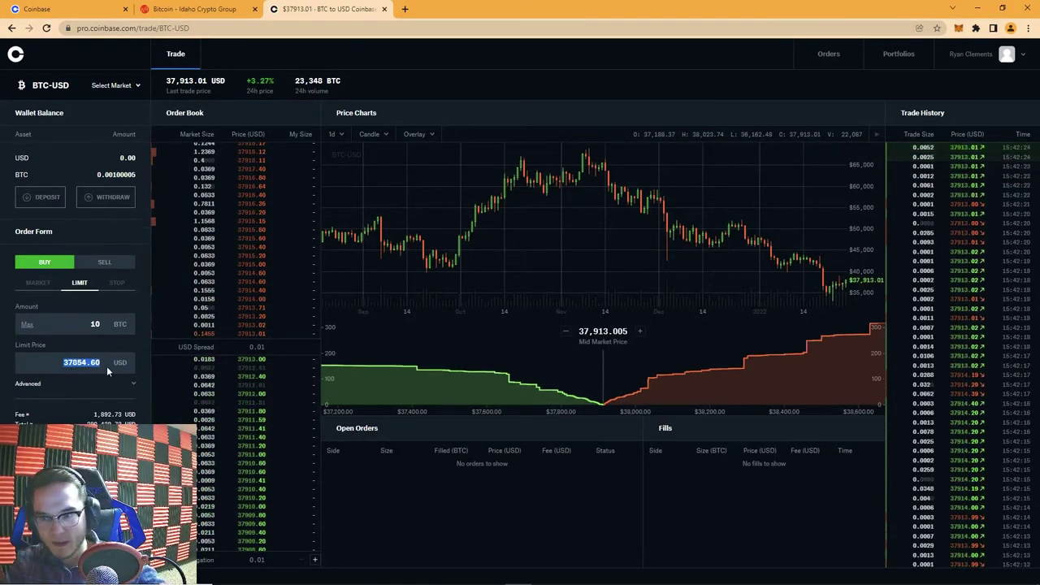
{"action": "type", "text": "9800"}
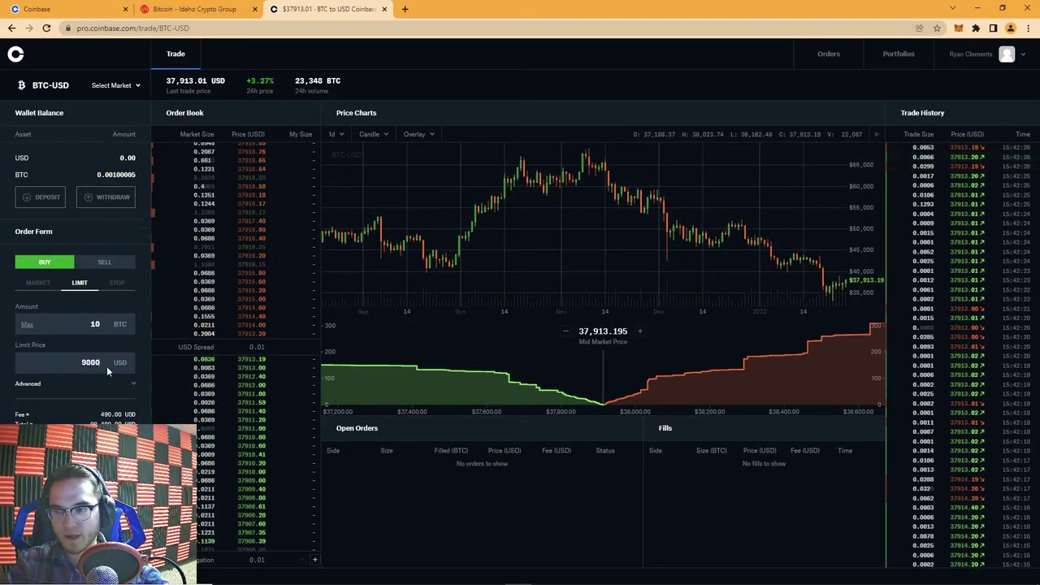
Step: Replace the limit price of the 10 BTC buy order with 38000 USD
{"action": "key", "text": "BackSpace"}
{"action": "key", "text": "BackSpace"}
{"action": "key", "text": "BackSpace"}
{"action": "key", "text": "BackSpace"}
{"action": "type", "text": "38000"}
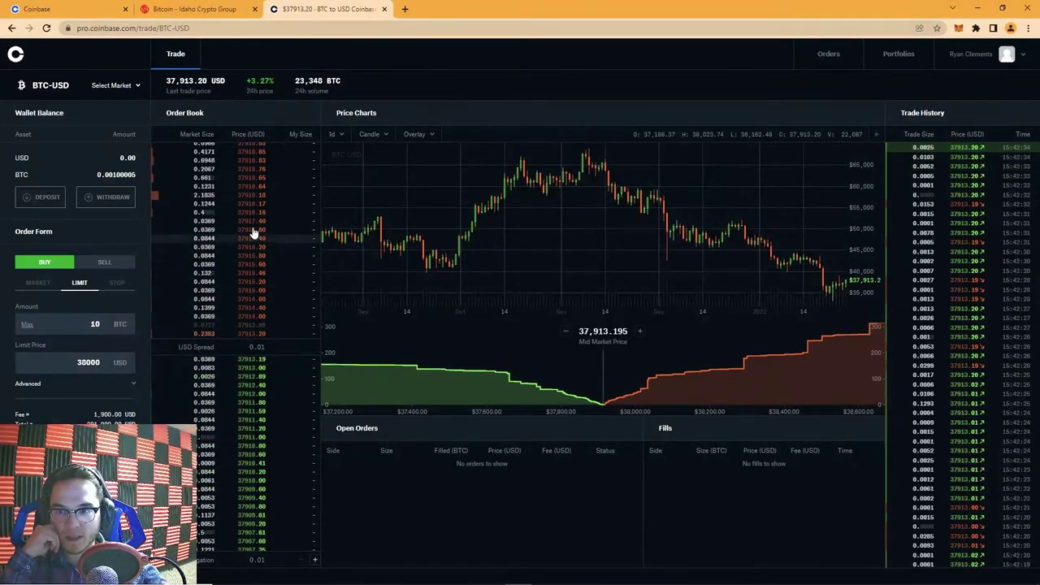
Step: Examine the BTC-USD order book's sell offers against the buy order's 10 BTC amount and 38000 USD limit price
{"action": "scroll", "coordinate": [252, 203], "scroll_direction": "up", "scroll_amount": 5}
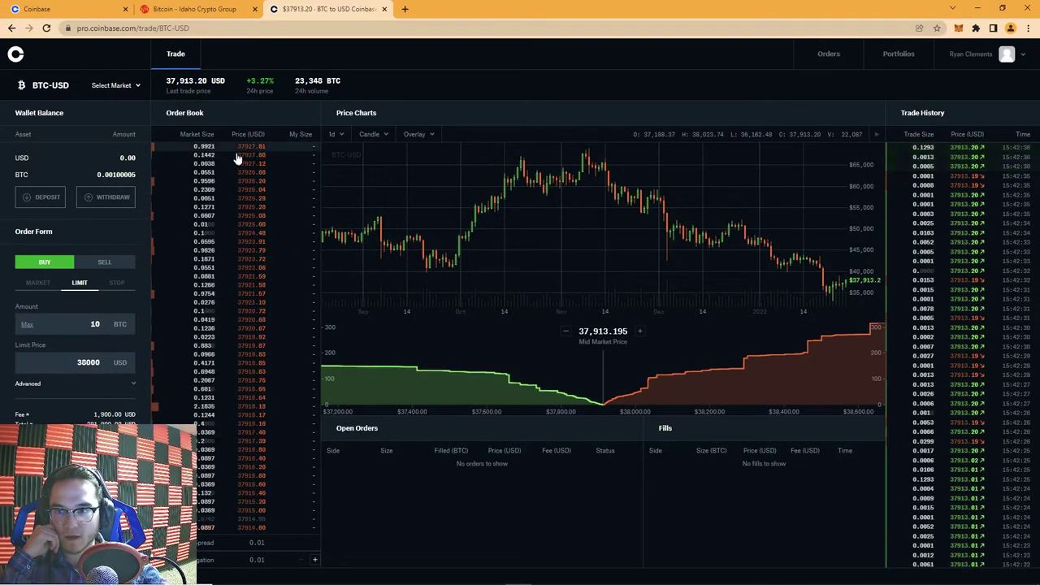
{"action": "scroll", "coordinate": [252, 199], "scroll_direction": "down", "scroll_amount": 5}
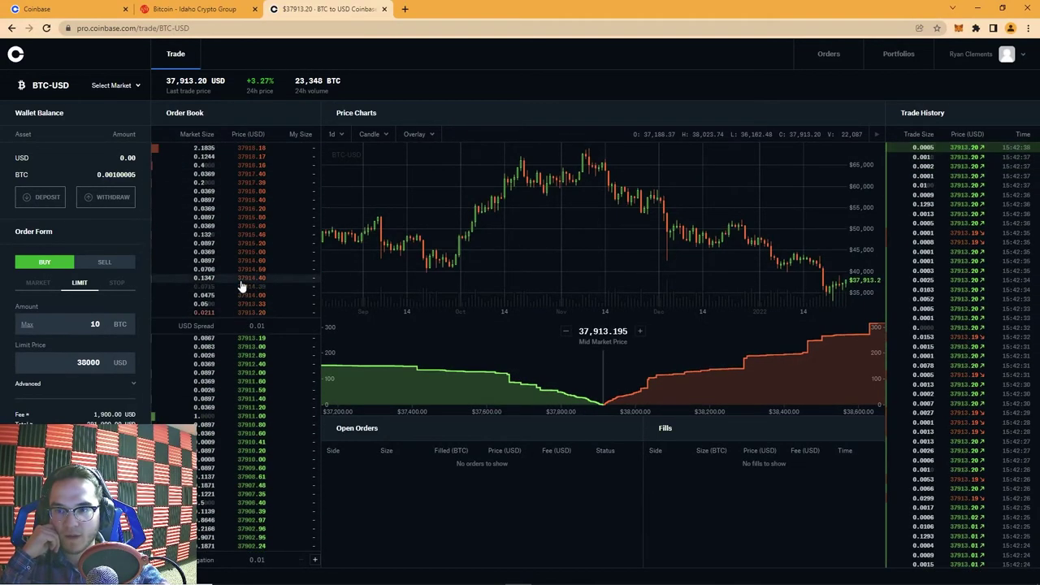
{"action": "scroll", "coordinate": [227, 333], "scroll_direction": "up", "scroll_amount": 3}
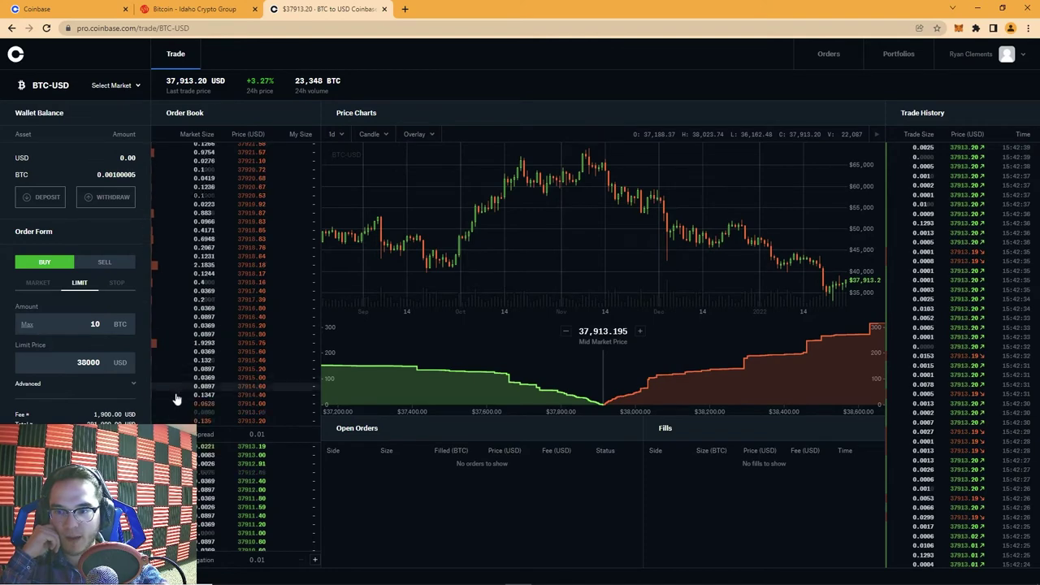
{"action": "scroll", "coordinate": [260, 231], "scroll_direction": "up", "scroll_amount": 3}
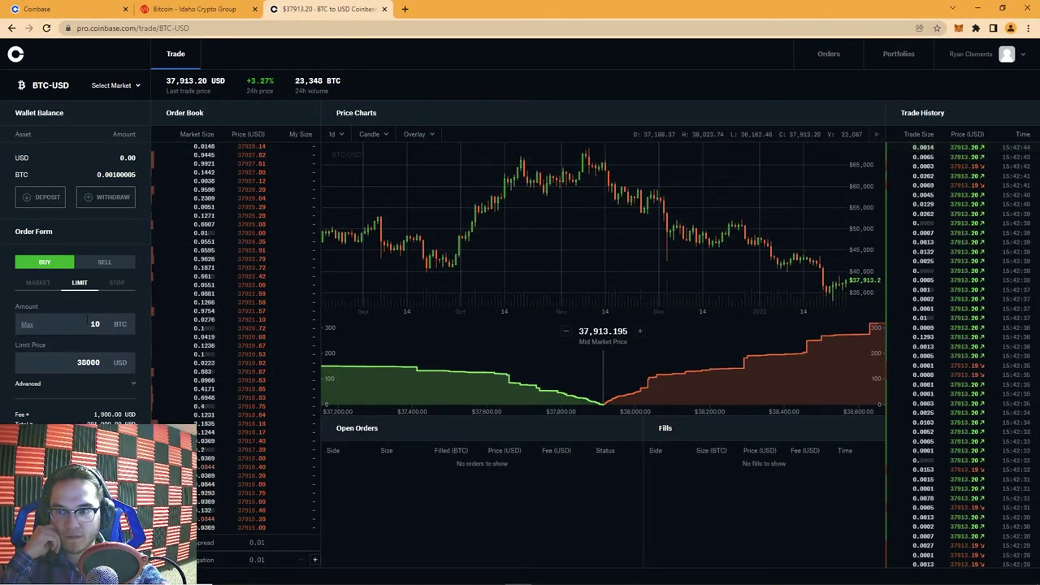
{"action": "double_click", "coordinate": [95, 323]}
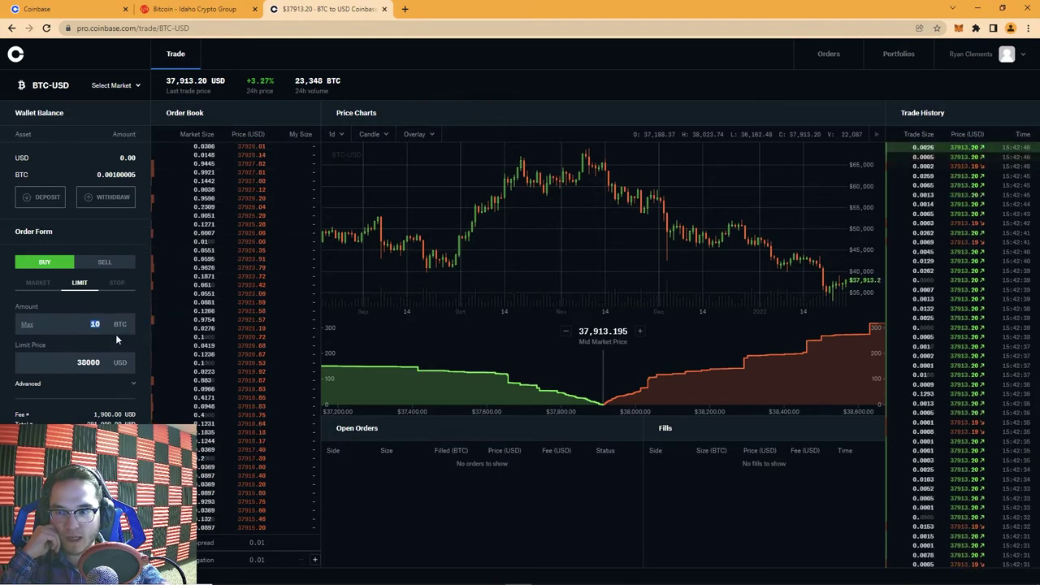
{"action": "key", "text": "Tab"}
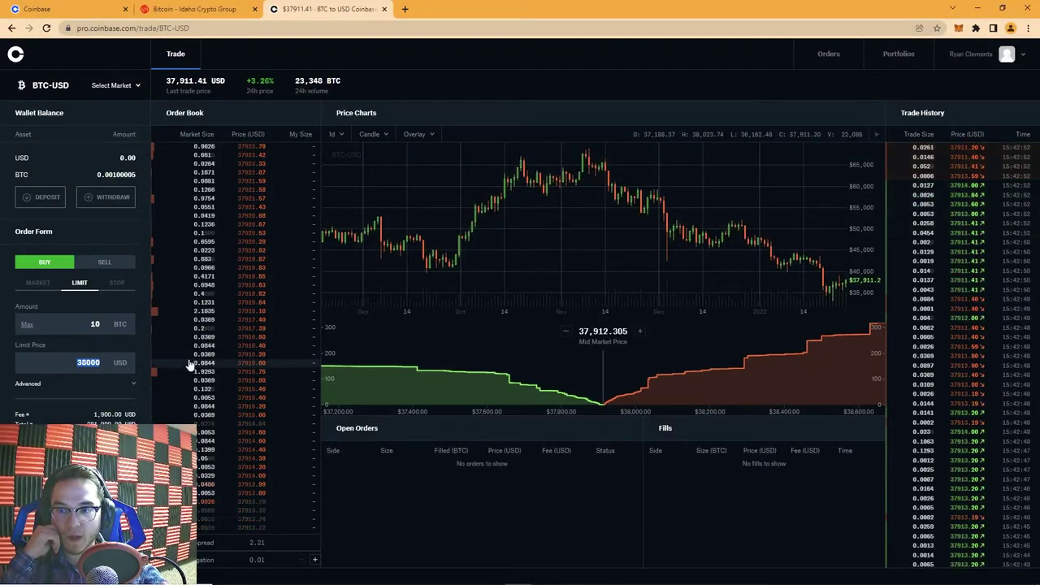
{"action": "key", "text": "shift+Tab"}
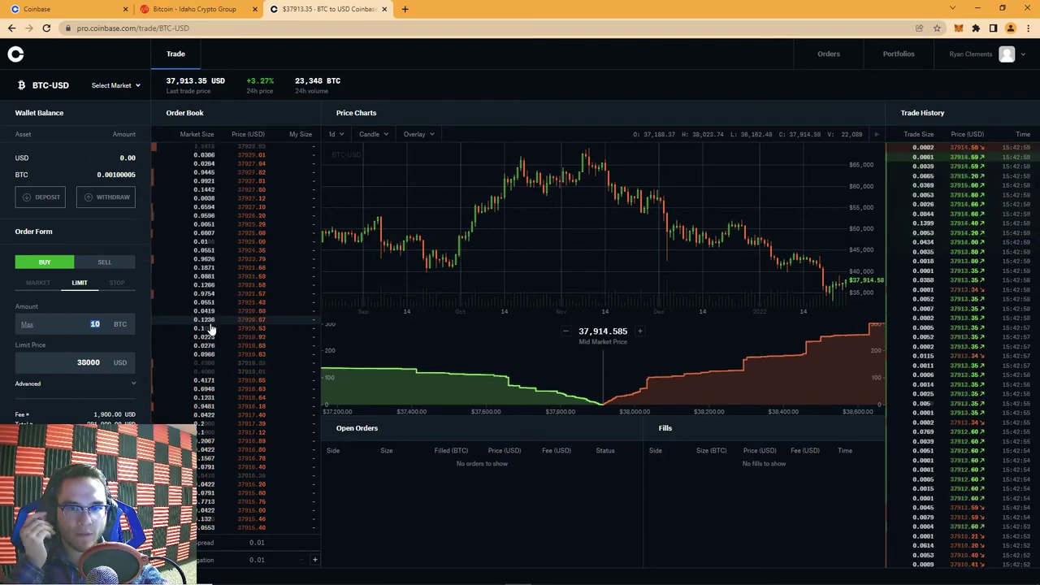
Step: Keep the Limit order form, filter the market list to BTC pairs and switch to the DOGE-BTC market
{"action": "left_click", "coordinate": [38, 284]}
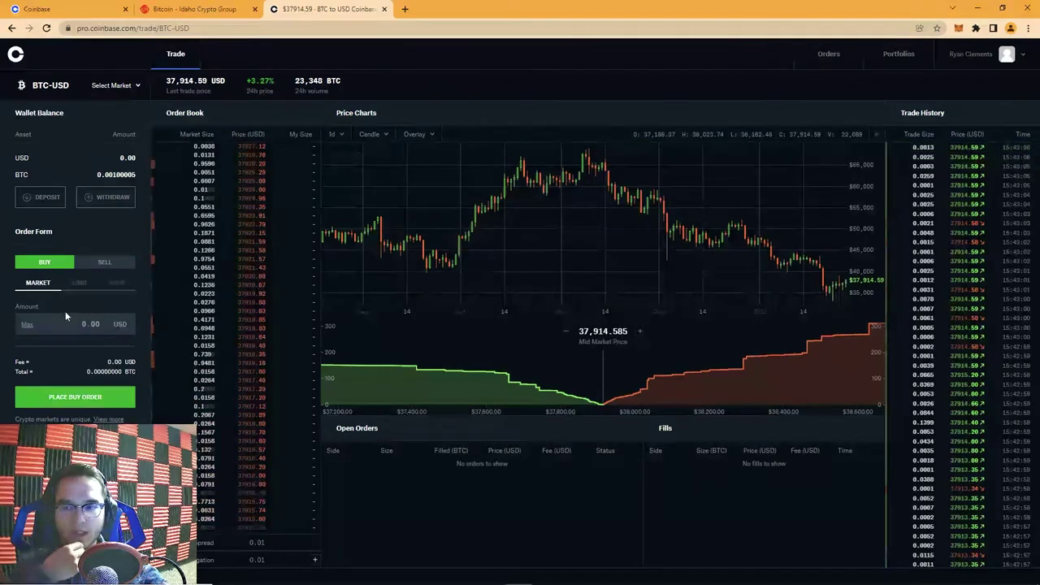
{"action": "left_click", "coordinate": [79, 282]}
{"action": "left_click", "coordinate": [104, 86]}
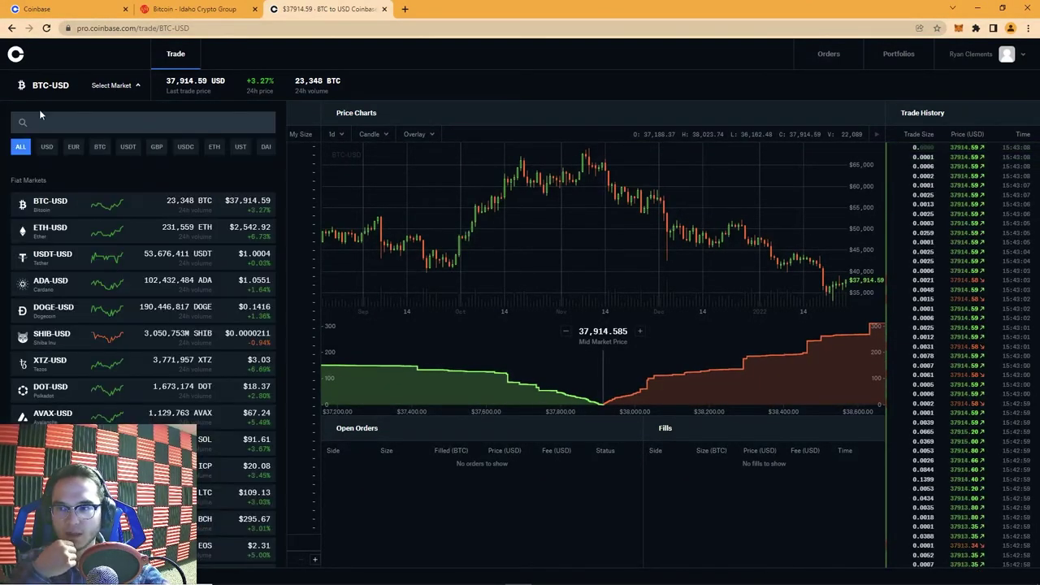
{"action": "left_click", "coordinate": [99, 147]}
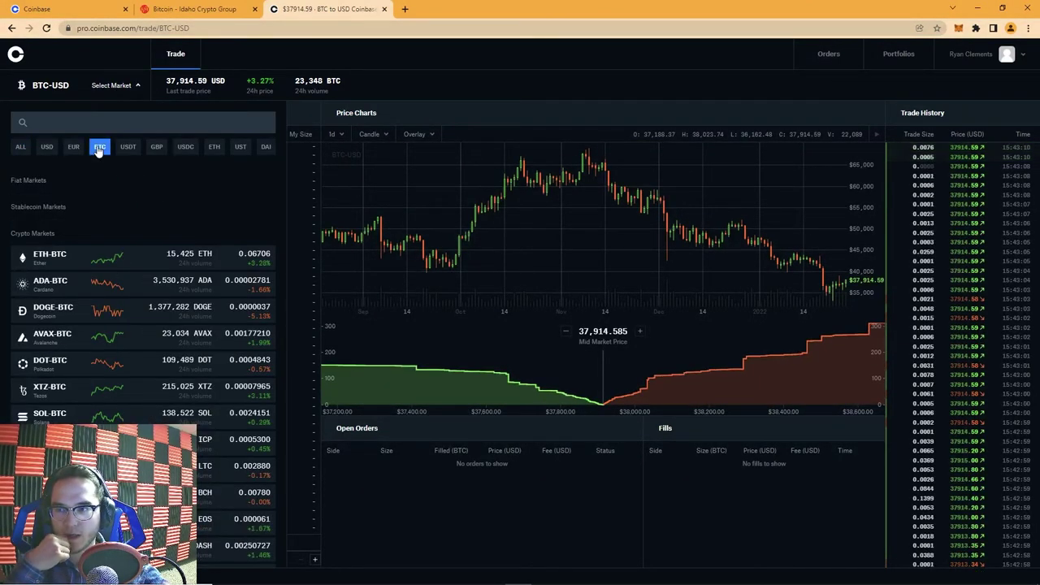
{"action": "left_click", "coordinate": [65, 307]}
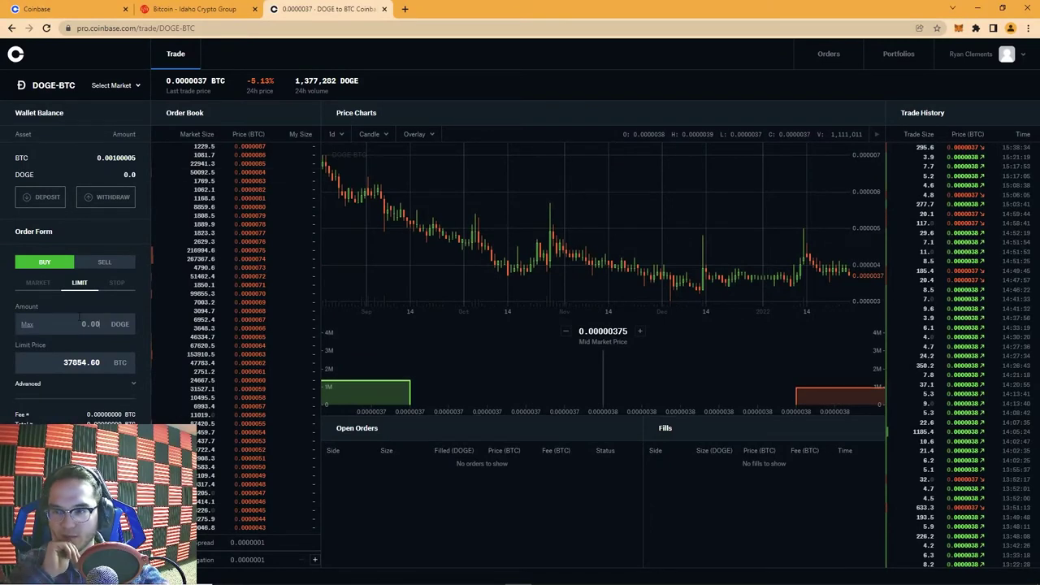
Step: Fill in a DOGE-BTC limit buy order for 255.1 DOGE with a limit price of .0000039 BTC
{"action": "left_click_drag", "start_coordinate": [46, 364], "coordinate": [186, 384]}
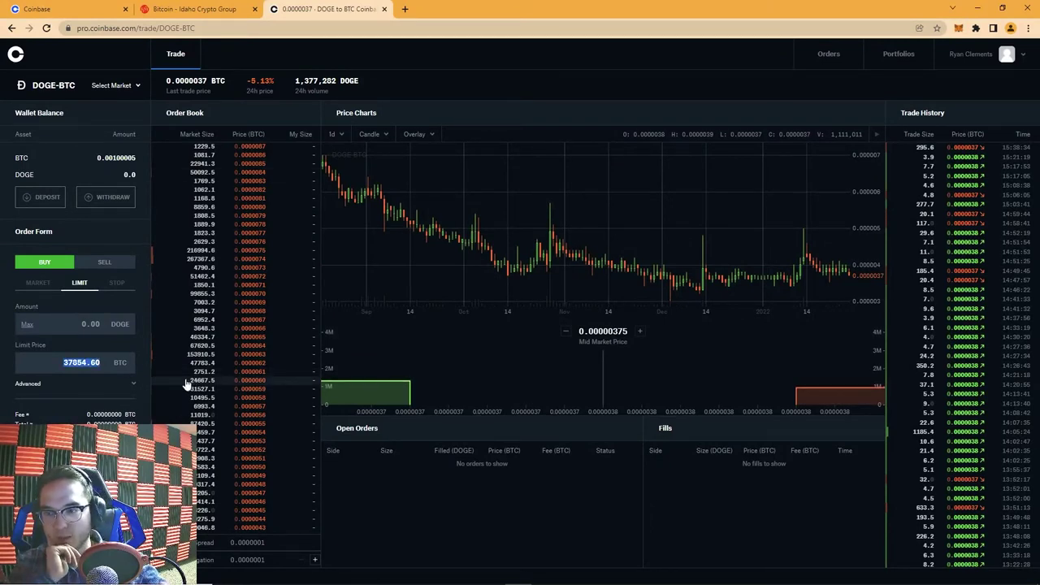
{"action": "scroll", "coordinate": [186, 384], "scroll_direction": "down", "scroll_amount": 3}
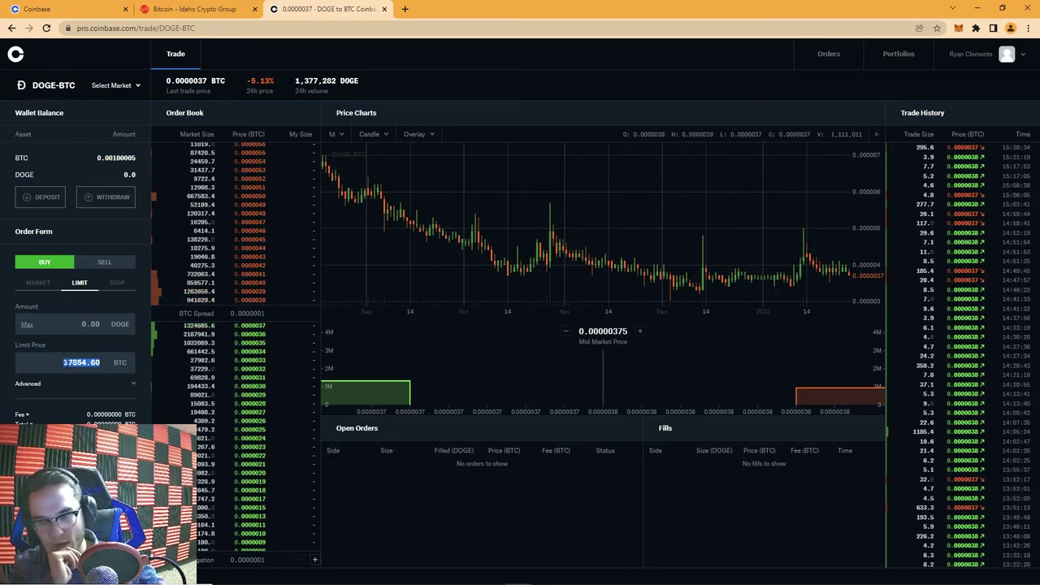
{"action": "type", "text": "0000039"}
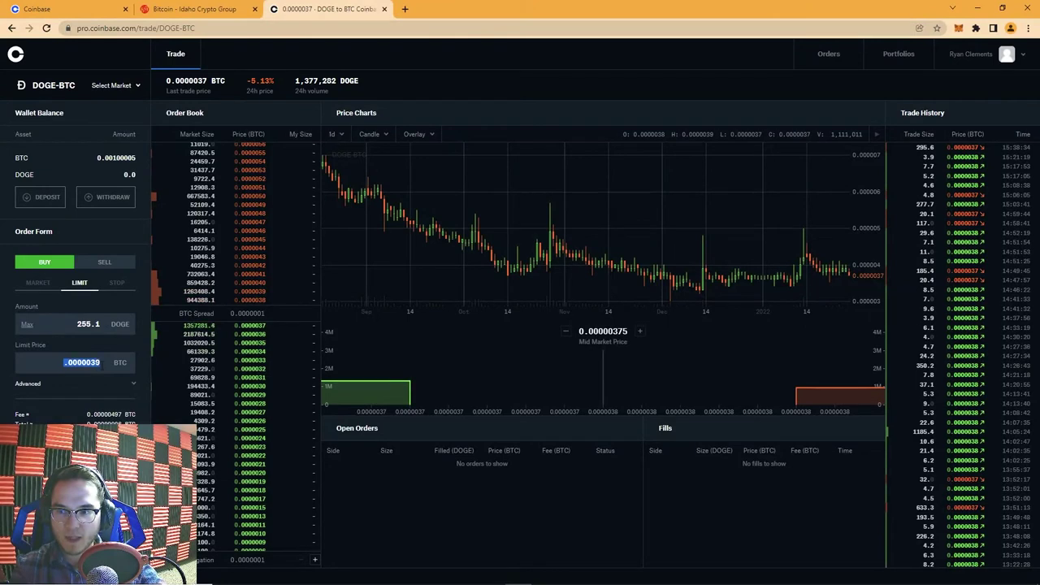
Step: Show the order's advanced options, keep Good Til Cancelled, and place the DOGE buy order despite the slippage warning
{"action": "left_click", "coordinate": [133, 388]}
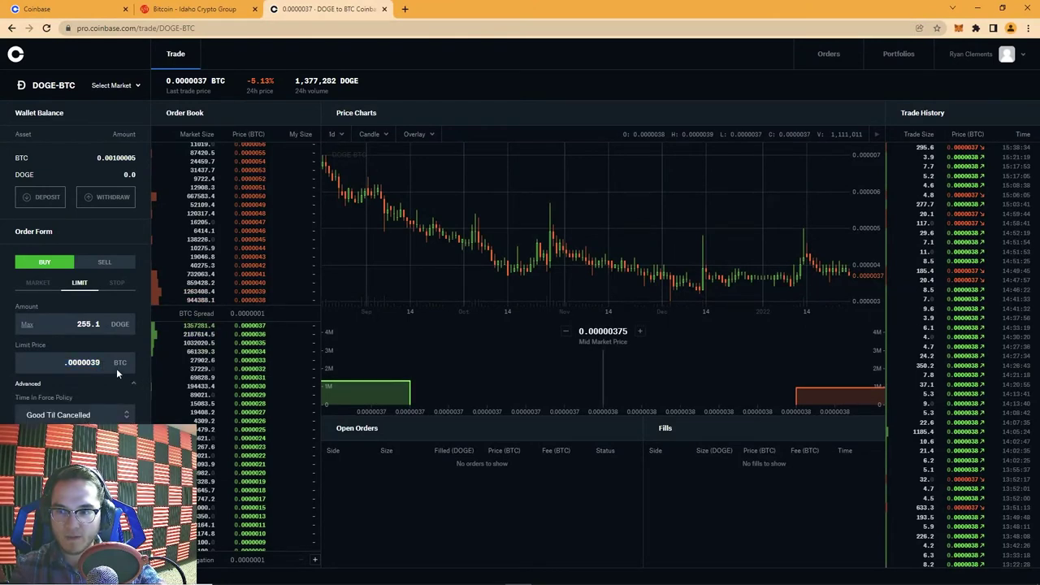
{"action": "scroll", "coordinate": [109, 370], "scroll_direction": "down", "scroll_amount": 1}
{"action": "left_click", "coordinate": [106, 404]}
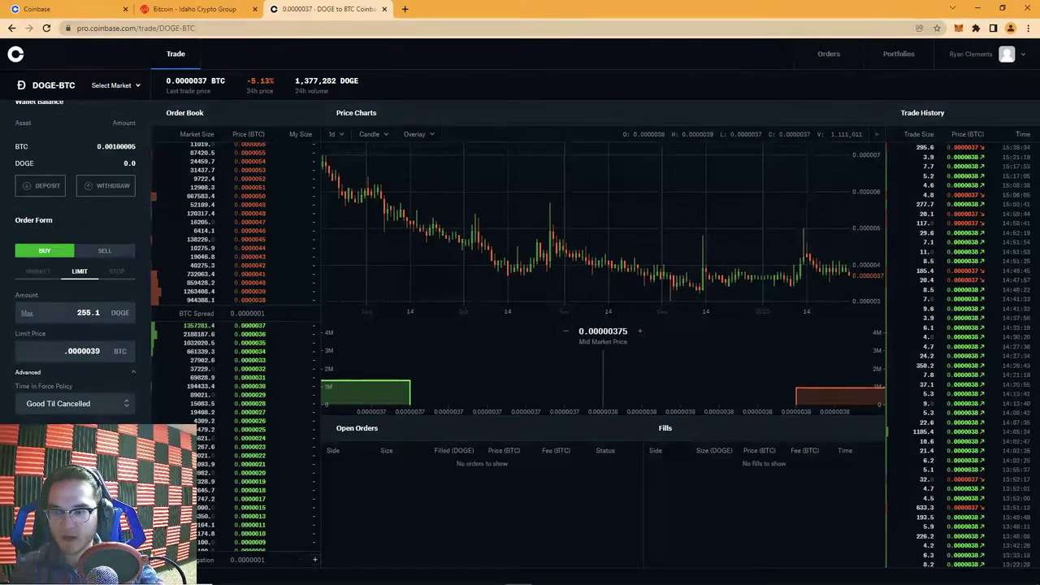
{"action": "right_click", "coordinate": [68, 375]}
{"action": "key", "text": "Escape"}
{"action": "left_click", "coordinate": [75, 451]}
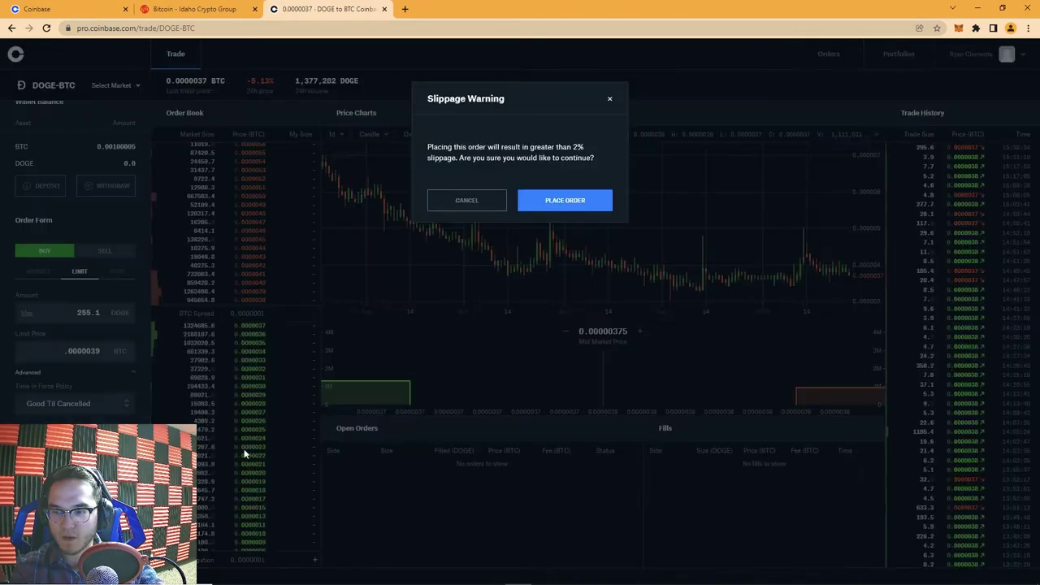
{"action": "left_click", "coordinate": [558, 195]}
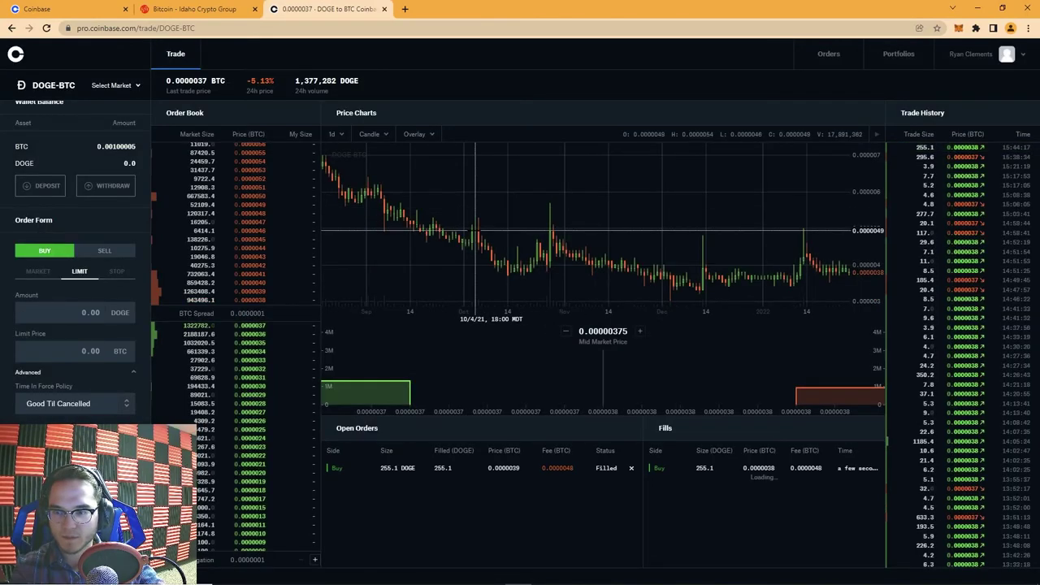
Step: Check the asset balances in the default portfolio and return to the DOGE-BTC trading page
{"action": "left_click", "coordinate": [873, 50]}
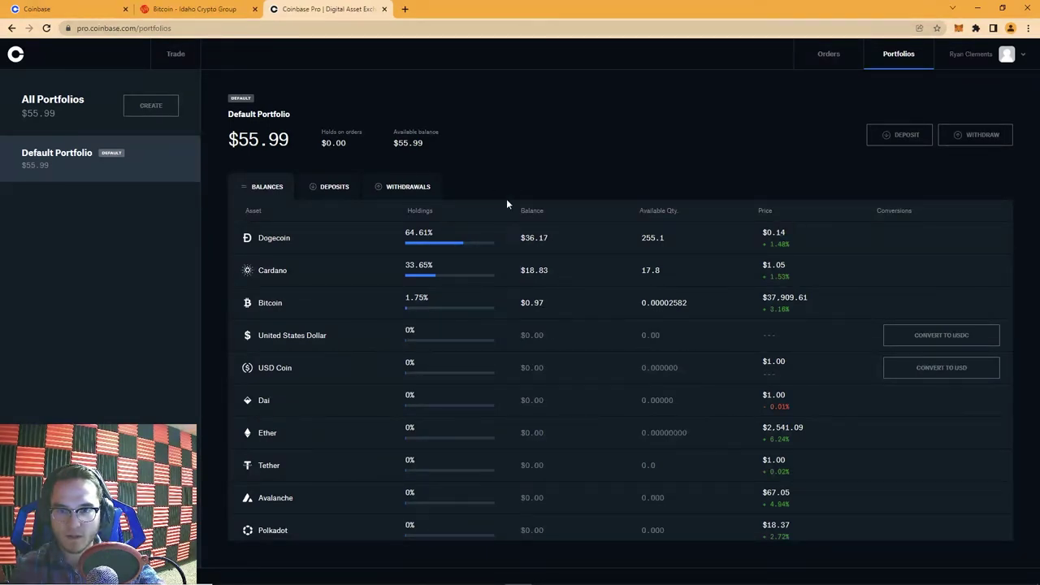
{"action": "key", "text": "alt+Left"}
Step: Set the order form to Sell, show all markets in the market list and switch to BTC-USD
{"action": "left_click", "coordinate": [118, 268]}
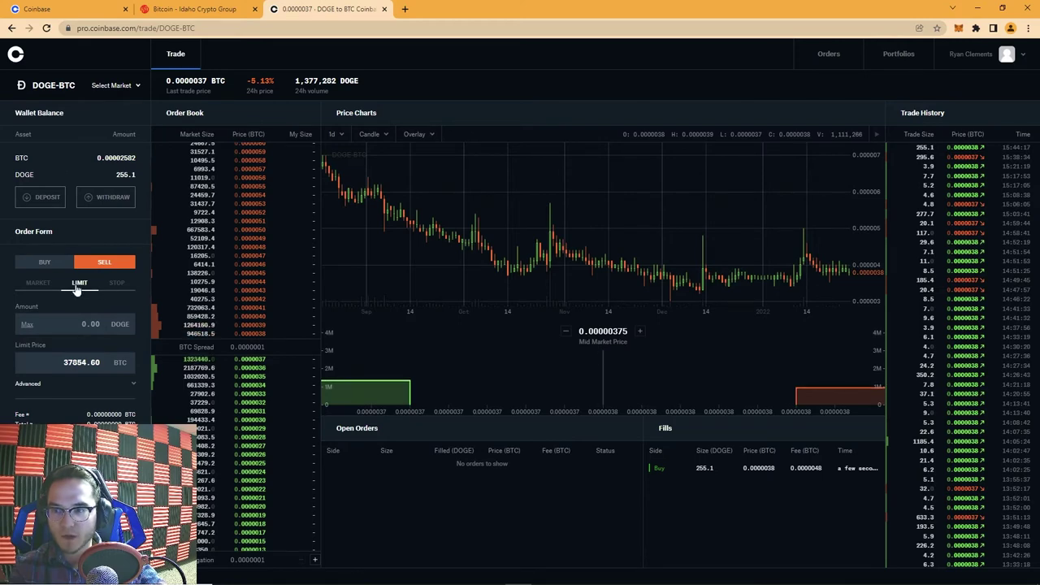
{"action": "left_click", "coordinate": [122, 87]}
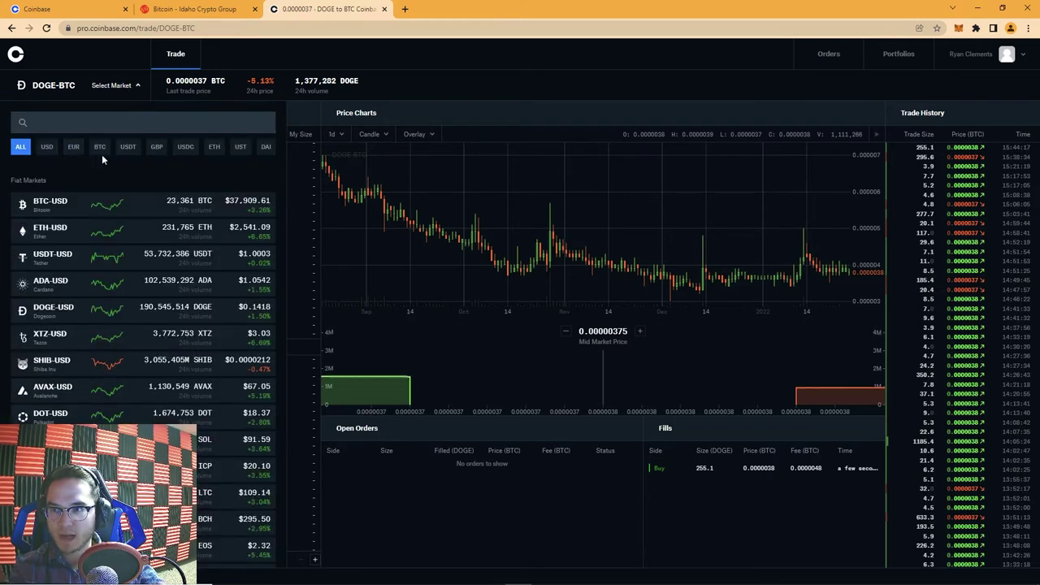
{"action": "left_click", "coordinate": [100, 148]}
{"action": "left_click", "coordinate": [21, 147]}
{"action": "left_click", "coordinate": [71, 202]}
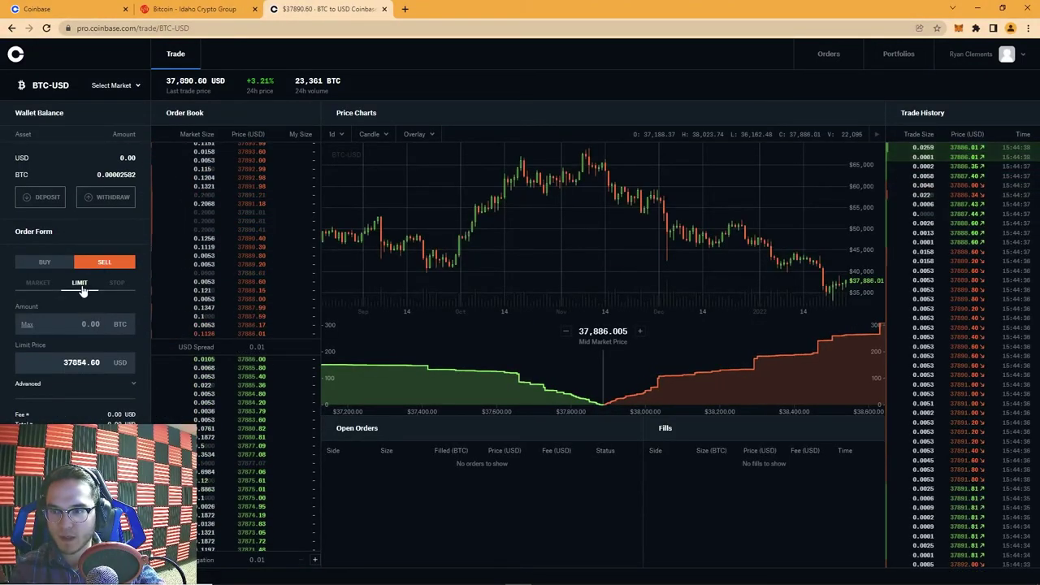
Step: Set the limit price of the BTC-USD sell order to 37900 USD
{"action": "double_click", "coordinate": [82, 362]}
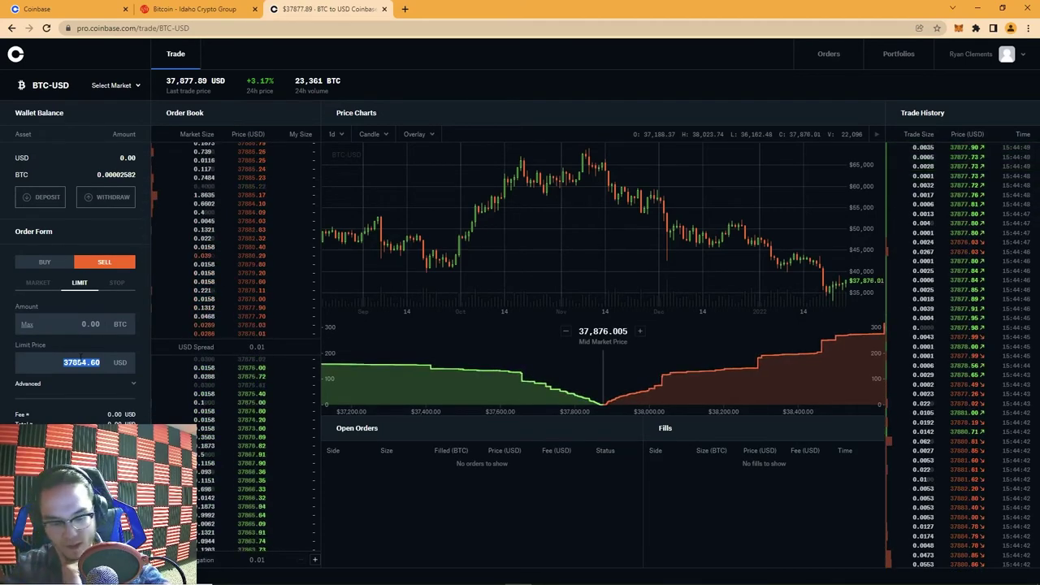
{"action": "type", "text": "328"}
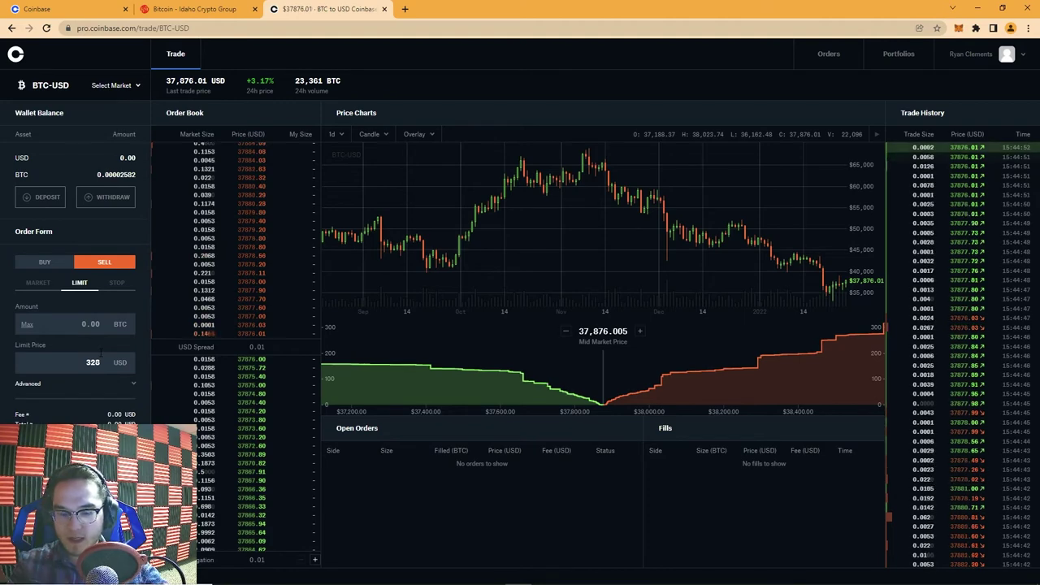
{"action": "type", "text": "900"}
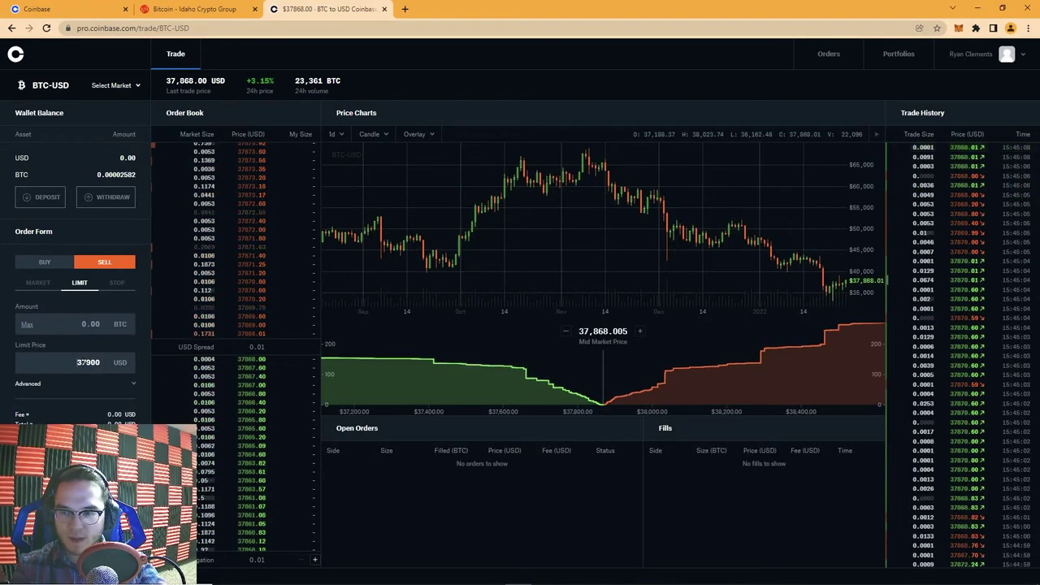
{"action": "double_click", "coordinate": [87, 362]}
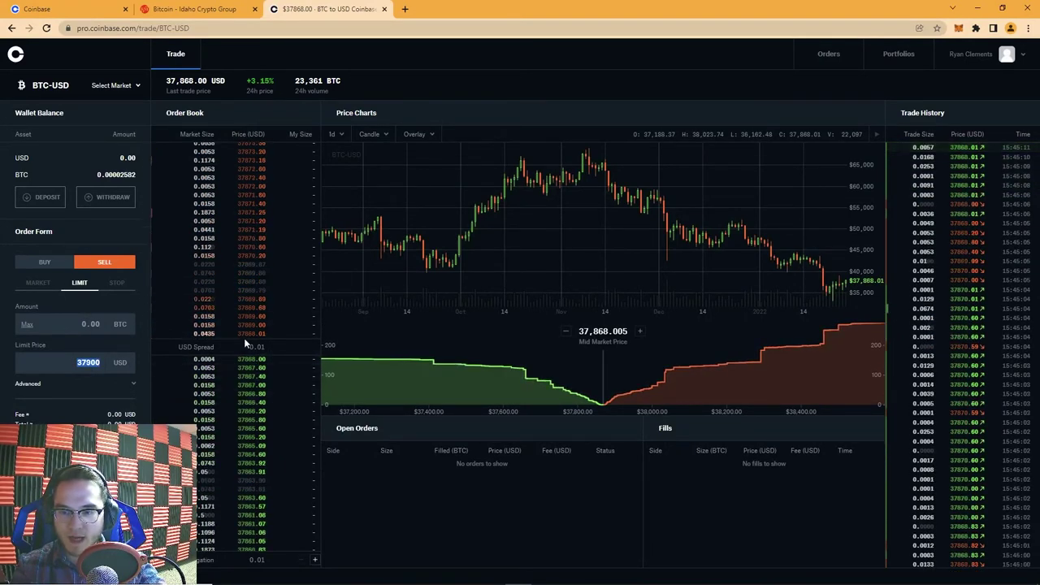
{"action": "left_click", "coordinate": [77, 362]}
{"action": "double_click", "coordinate": [77, 363]}
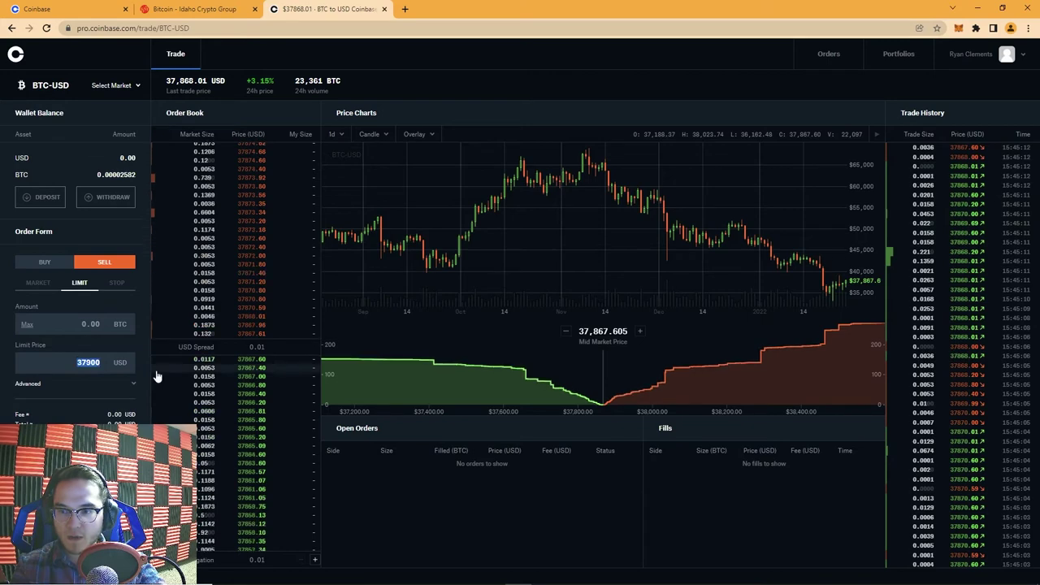
{"action": "left_click", "coordinate": [113, 393]}
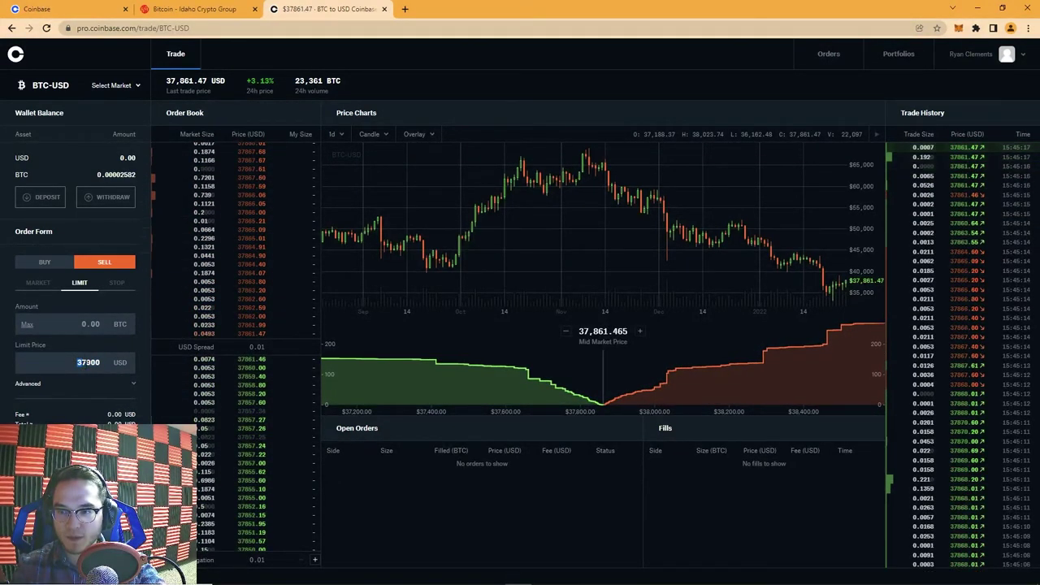
{"action": "key", "text": "ctrl+a"}
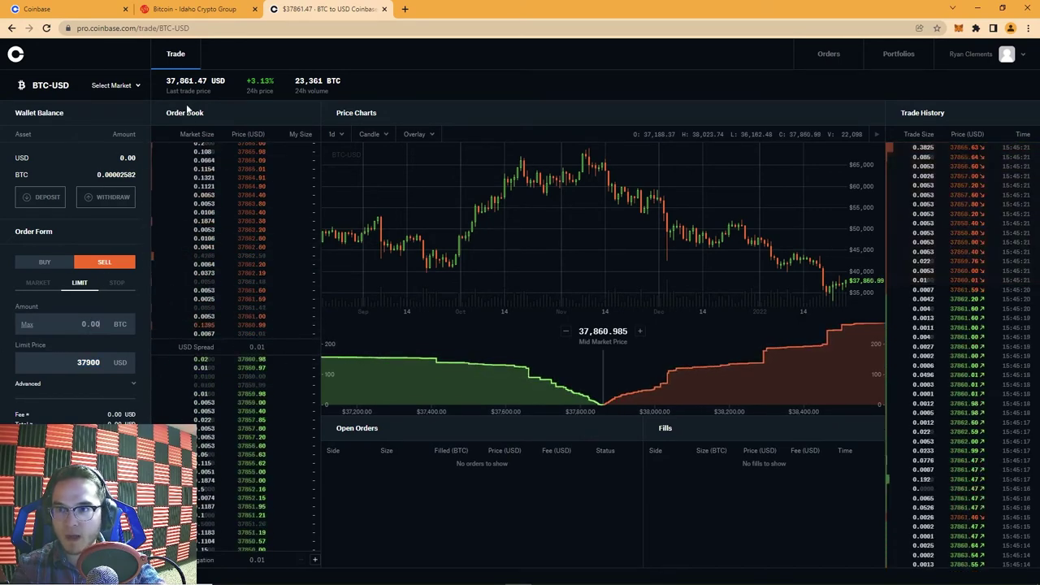
Step: Check the last trade price, set the sell order's limit price to 37750 USD and use the maximum BTC amount
{"action": "left_click_drag", "start_coordinate": [166, 81], "coordinate": [224, 89]}
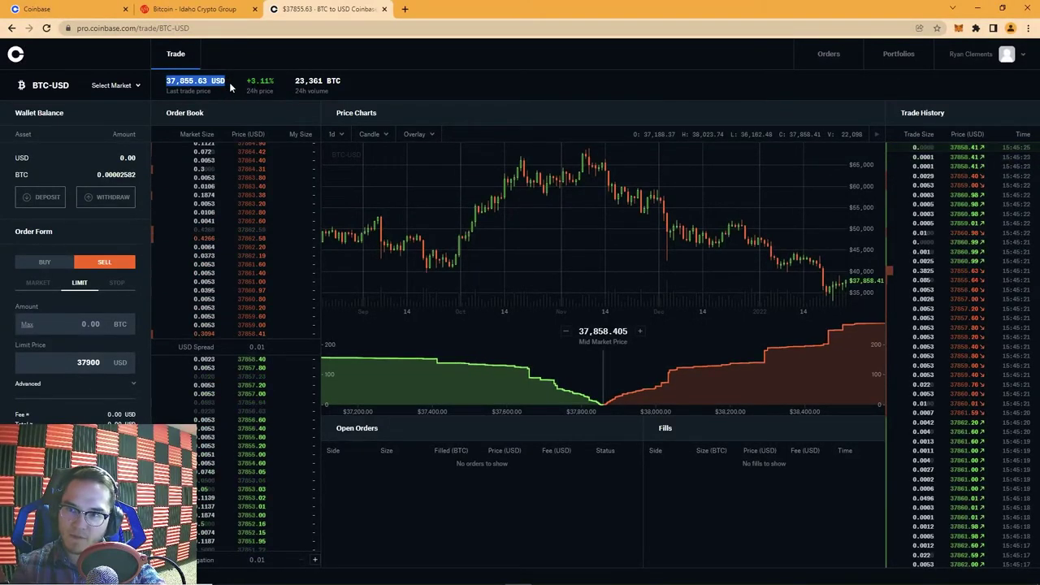
{"action": "double_click", "coordinate": [90, 362]}
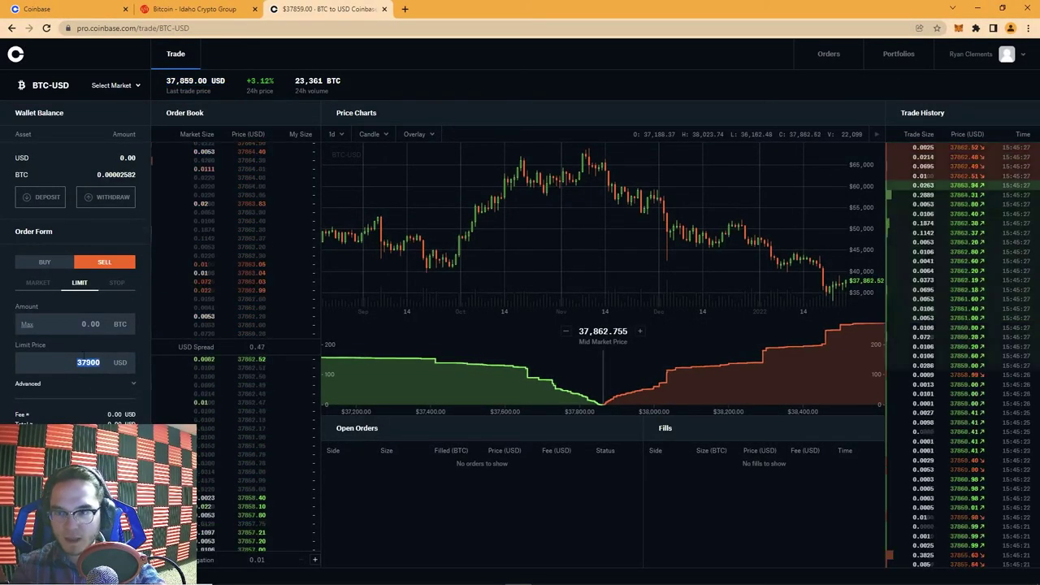
{"action": "type", "text": "3"}
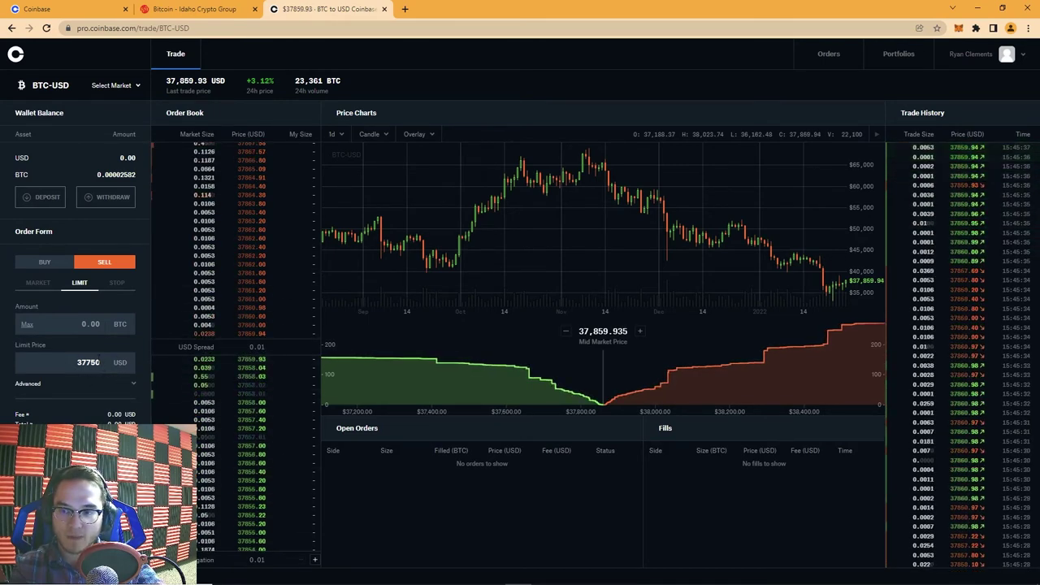
{"action": "left_click", "coordinate": [26, 324]}
Step: Compare the sell order's limit price with the last trade price of BTC-USD
{"action": "double_click", "coordinate": [120, 364]}
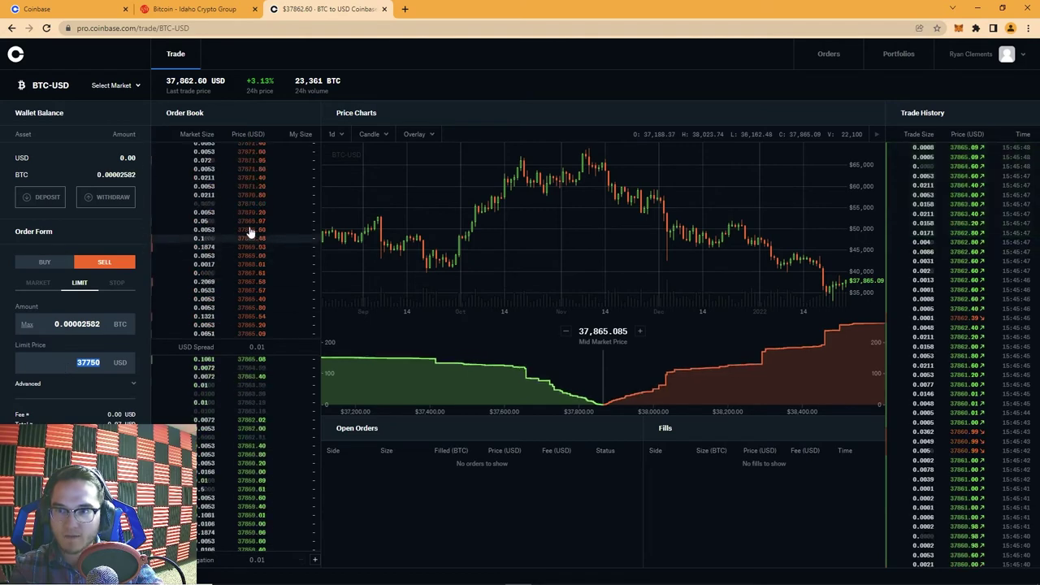
{"action": "left_click_drag", "start_coordinate": [166, 84], "coordinate": [218, 82]}
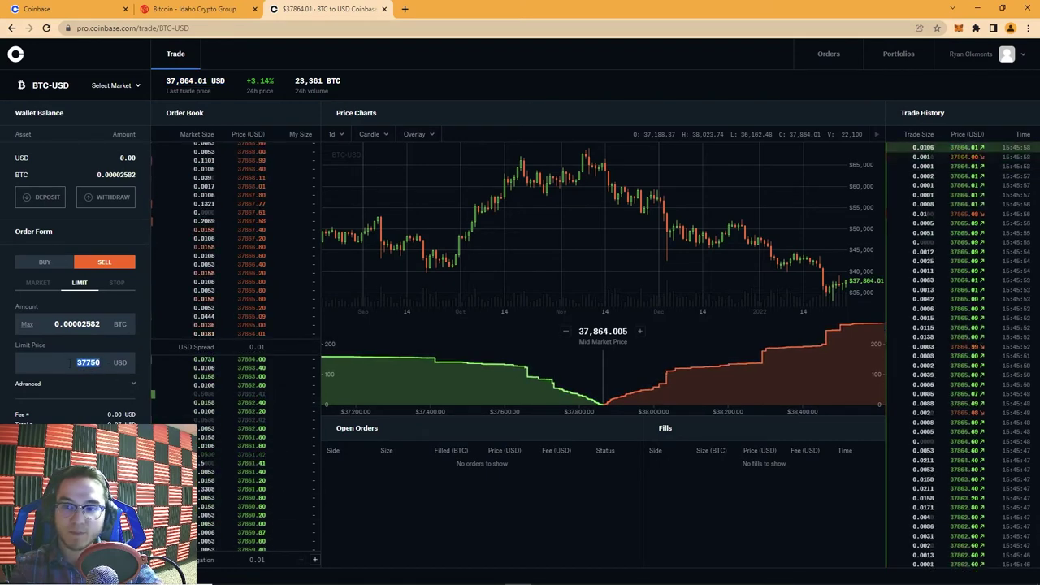
{"action": "left_click", "coordinate": [89, 361]}
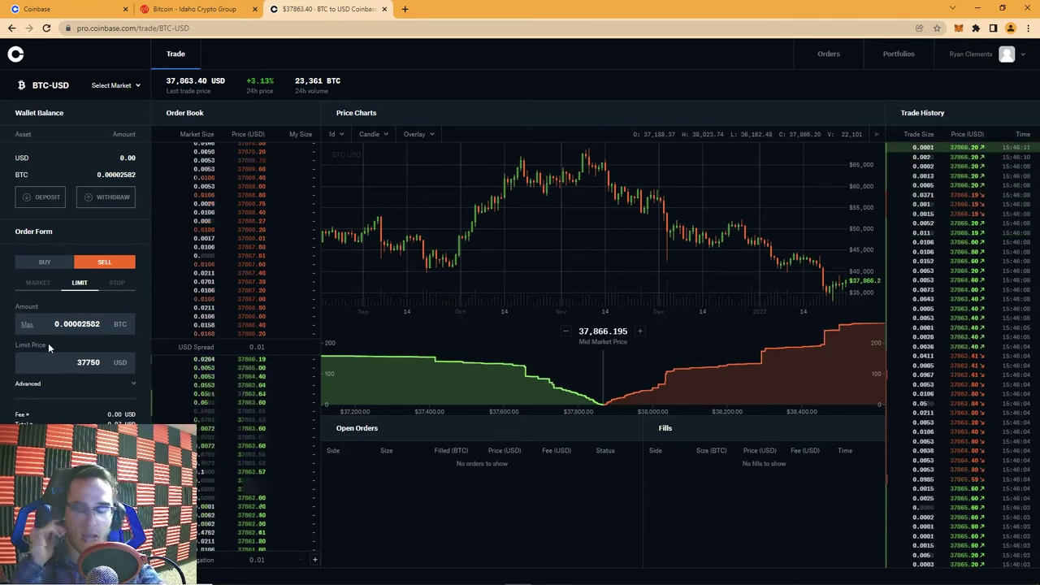
Step: Switch the BTC-USD sell order to a stop order and set its stop price to 35000 USD
{"action": "left_click", "coordinate": [117, 285]}
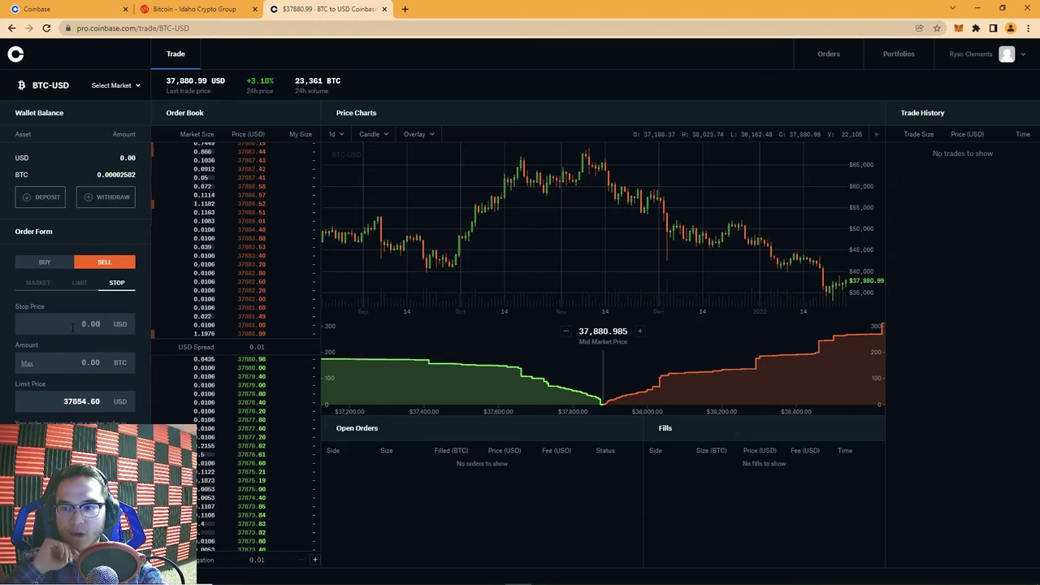
{"action": "left_click_drag", "start_coordinate": [14, 307], "coordinate": [52, 307]}
{"action": "left_click", "coordinate": [52, 307]}
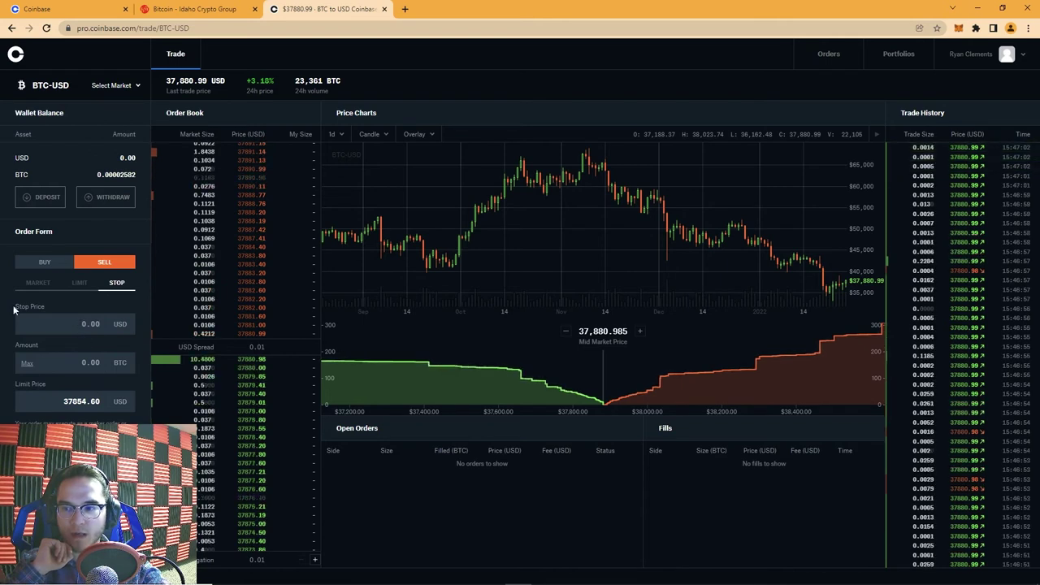
{"action": "left_click_drag", "start_coordinate": [14, 312], "coordinate": [46, 307]}
{"action": "left_click", "coordinate": [46, 308]}
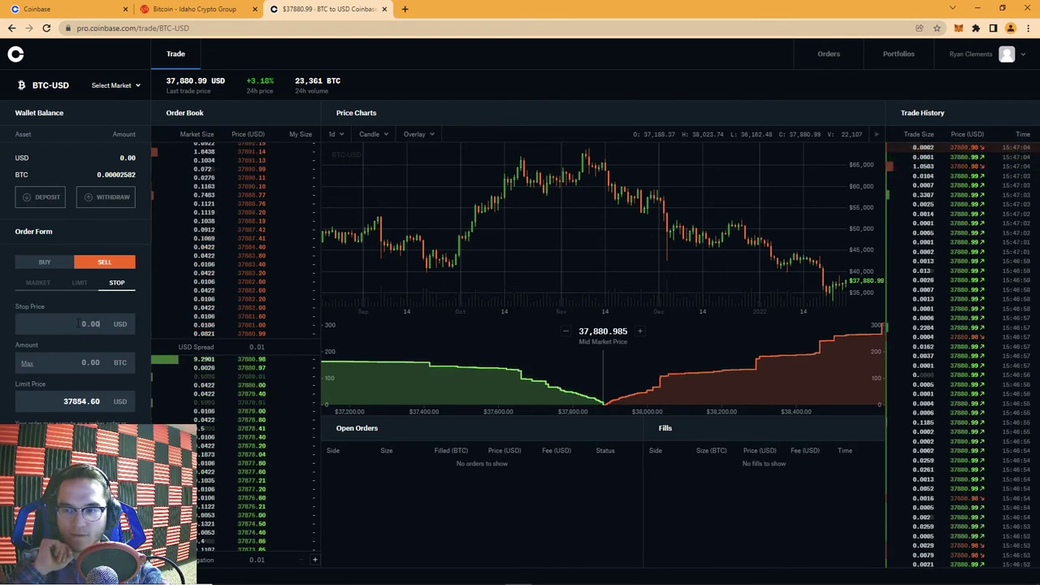
{"action": "left_click", "coordinate": [78, 323]}
{"action": "type", "text": "3"}
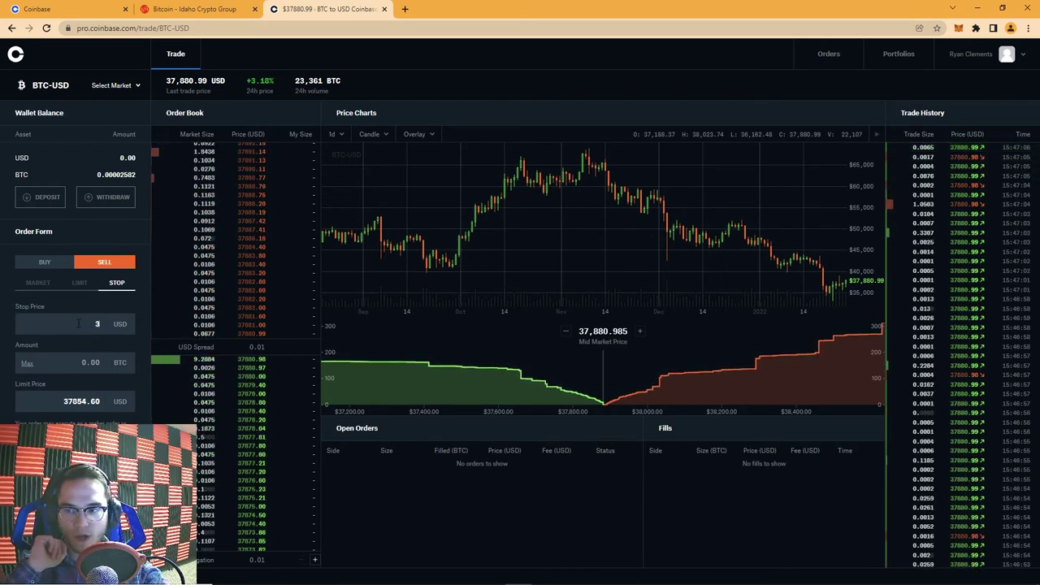
{"action": "type", "text": "5000"}
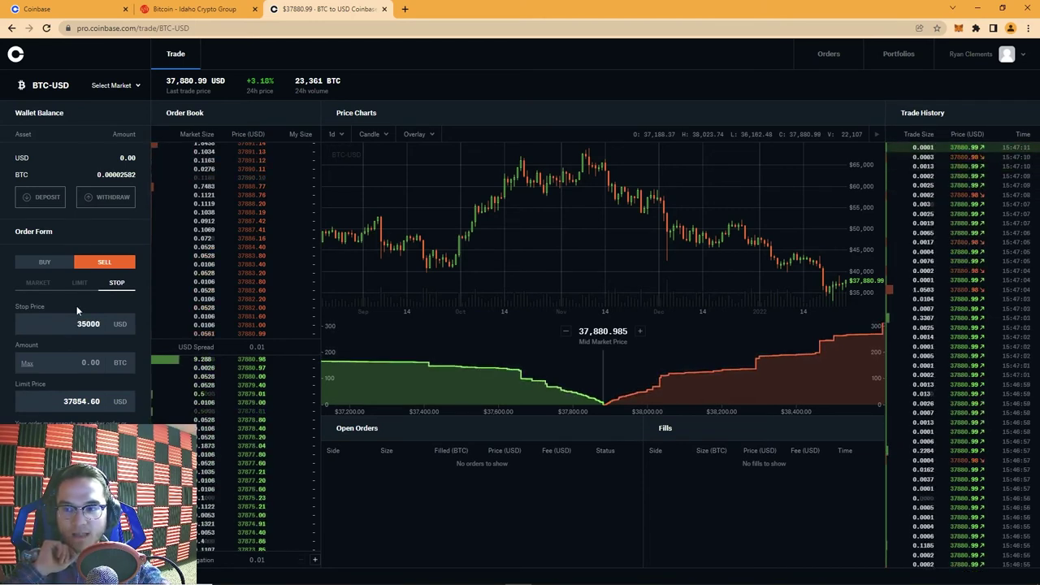
Step: Use the maximum BTC amount for the stop sell order and set its limit price to 35000 USD
{"action": "left_click_drag", "start_coordinate": [77, 323], "coordinate": [103, 323]}
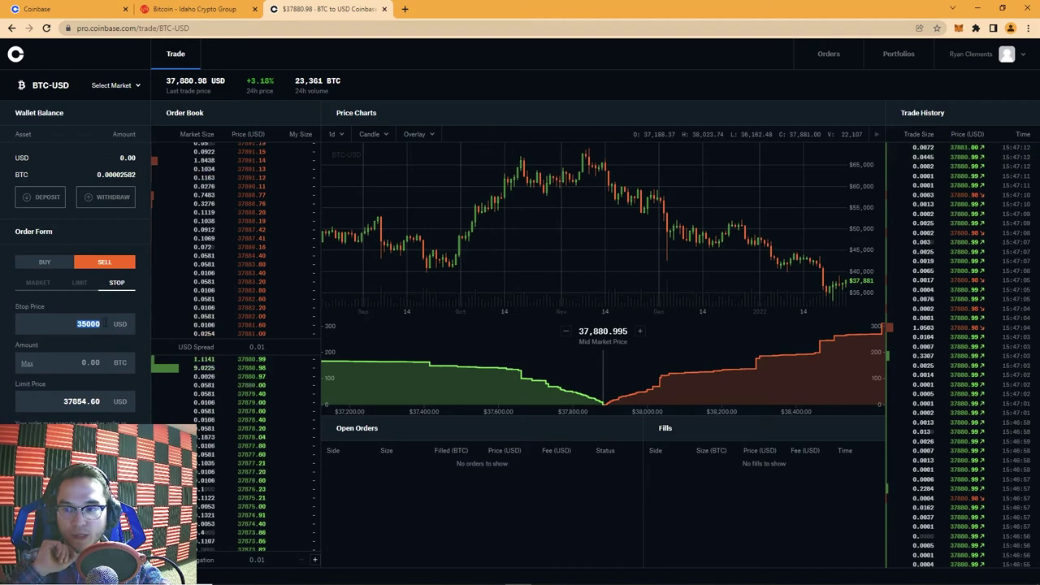
{"action": "left_click", "coordinate": [70, 402]}
{"action": "left_click_drag", "start_coordinate": [63, 401], "coordinate": [101, 402]}
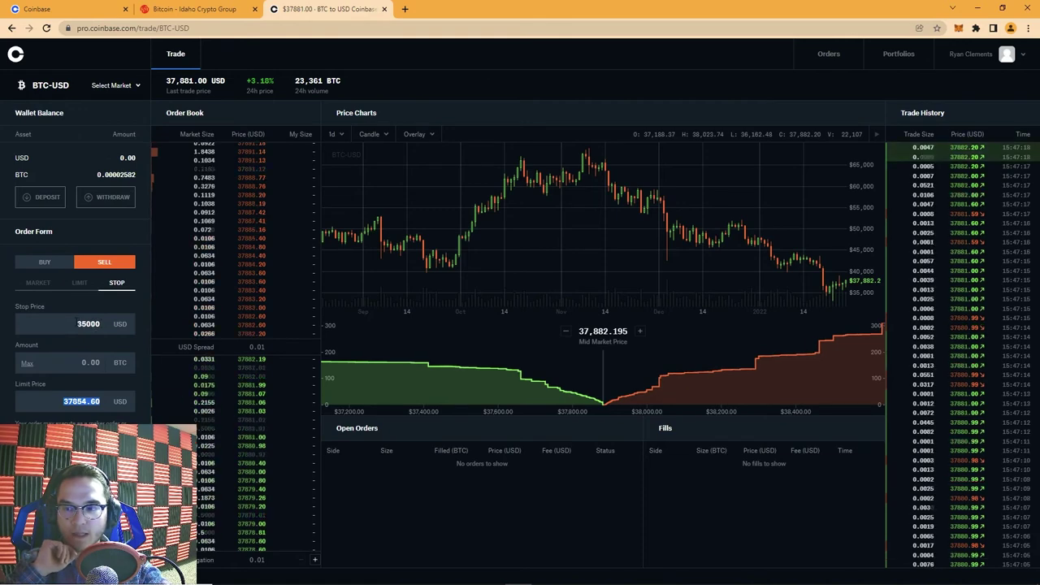
{"action": "left_click", "coordinate": [32, 306]}
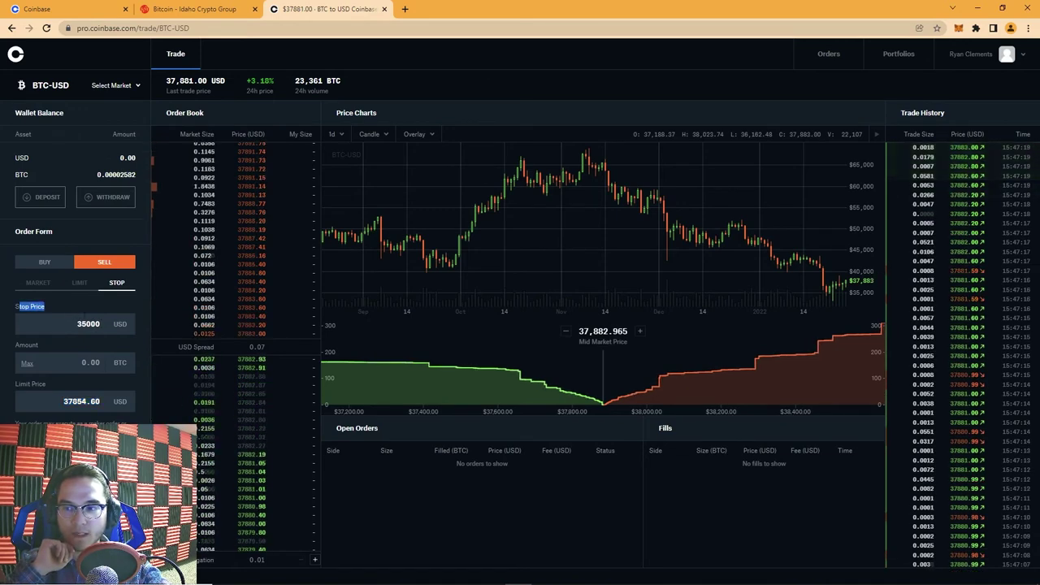
{"action": "left_click", "coordinate": [26, 363]}
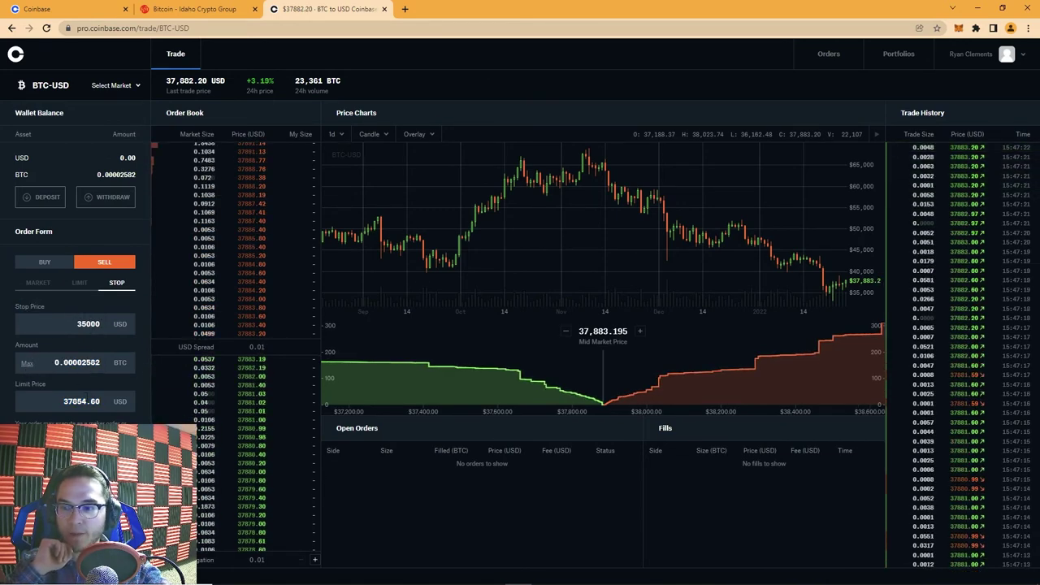
{"action": "left_click_drag", "start_coordinate": [62, 401], "coordinate": [217, 400]}
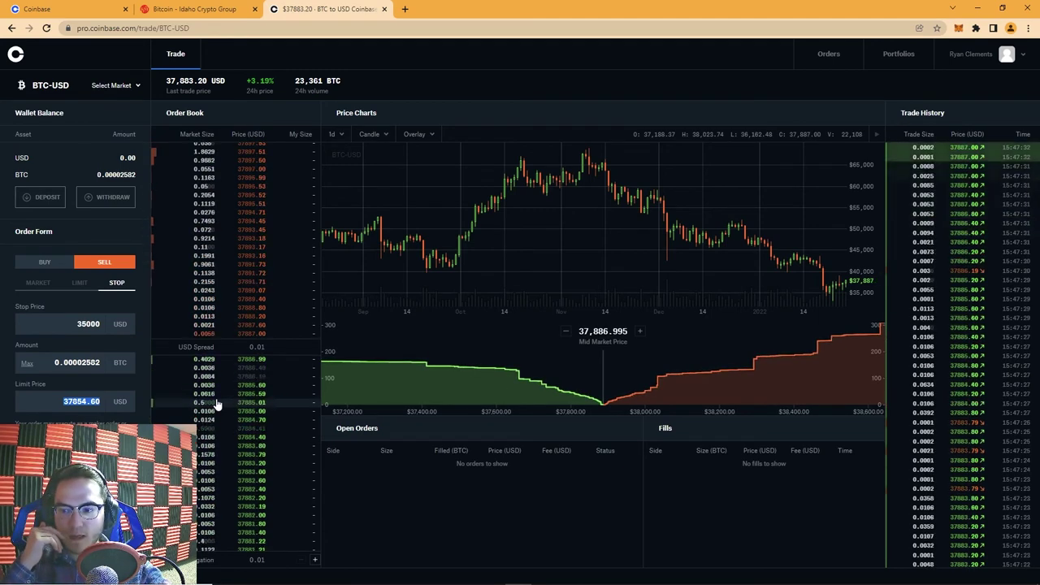
{"action": "type", "text": "35000"}
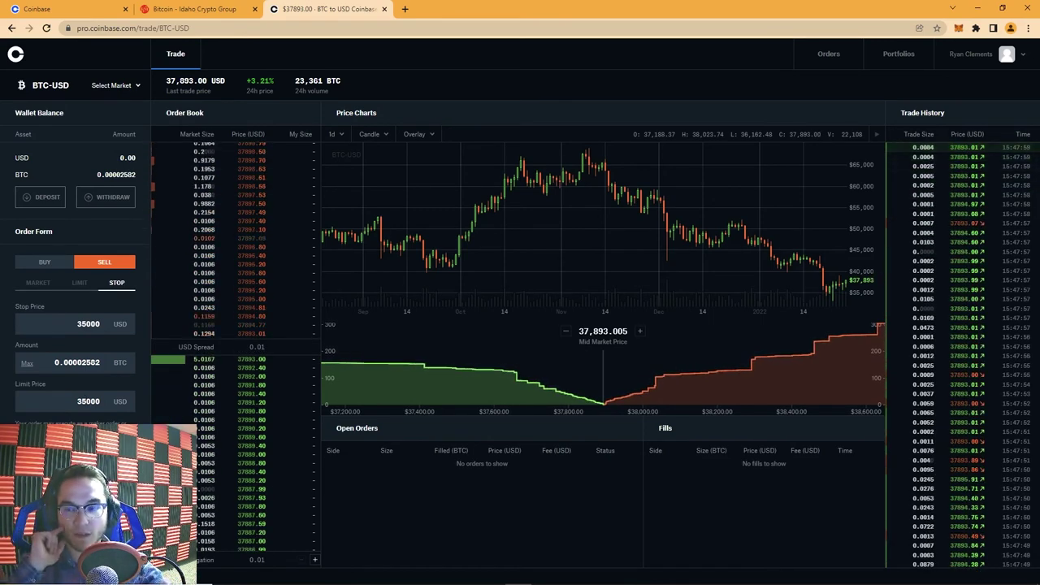
Step: Set the stop sell order's limit price to 34600 USD, below the stop price
{"action": "double_click", "coordinate": [70, 400]}
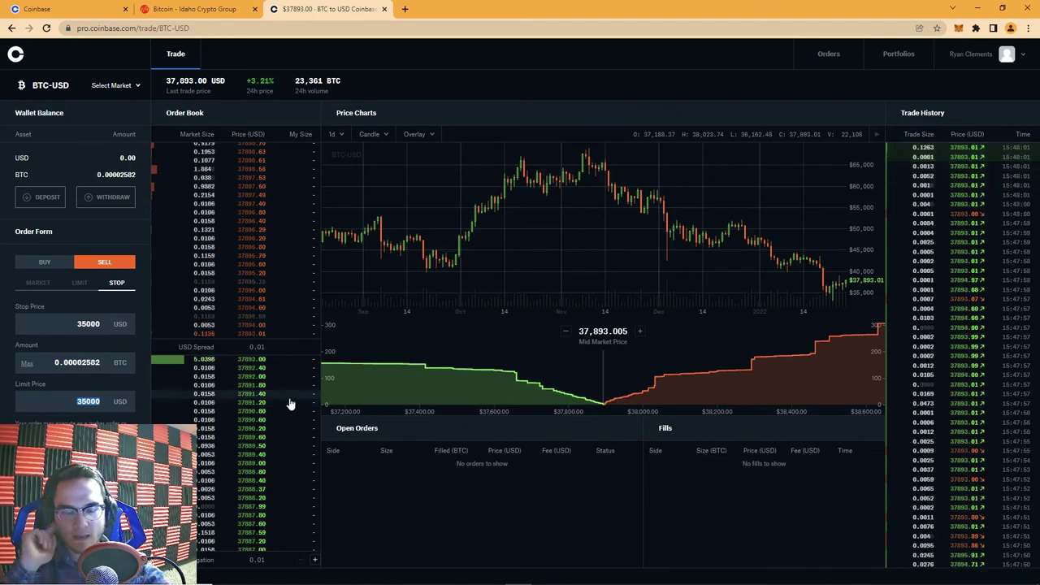
{"action": "double_click", "coordinate": [119, 402]}
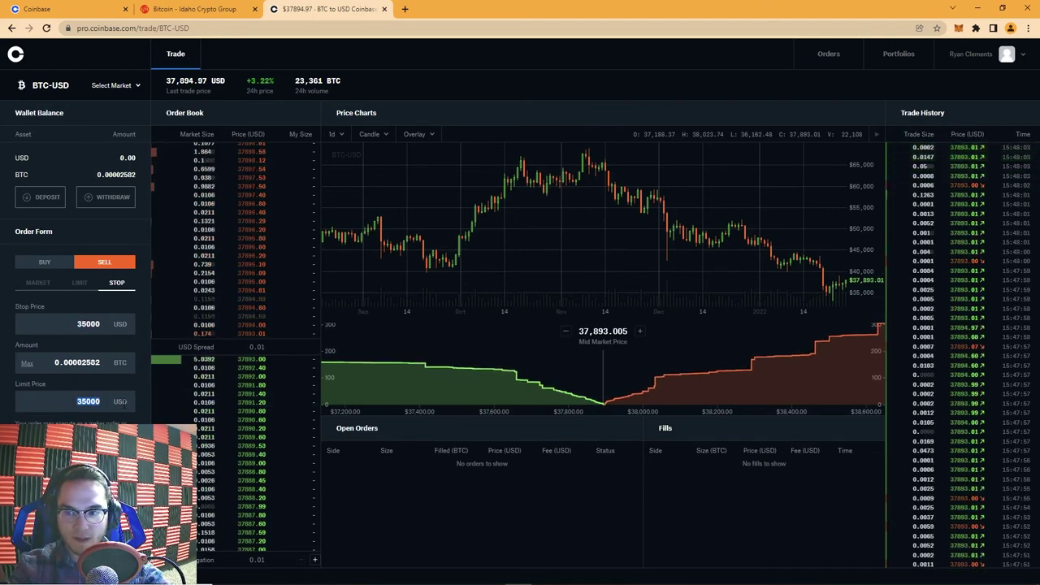
{"action": "type", "text": "3"}
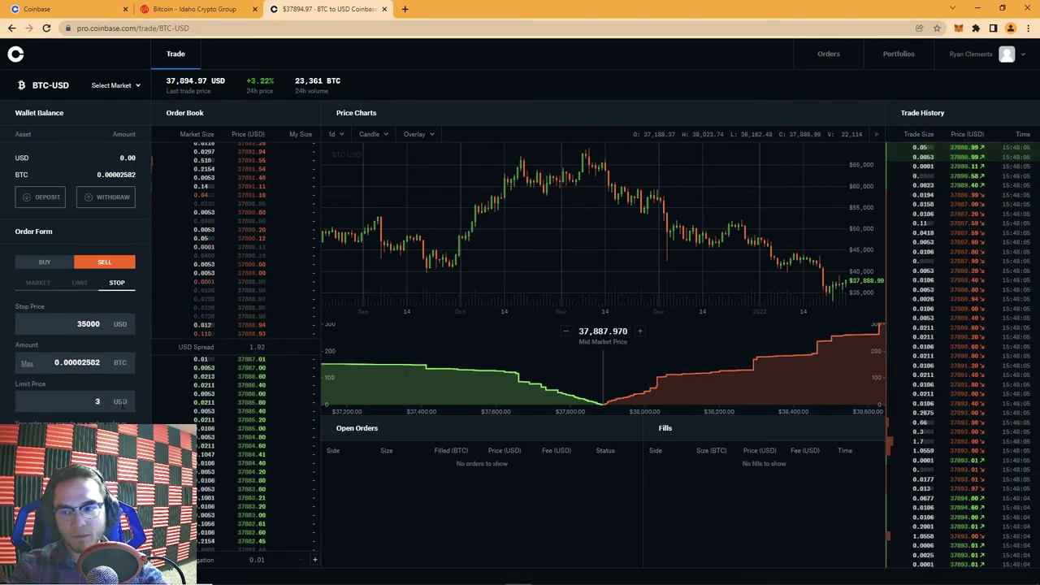
{"action": "type", "text": "4600"}
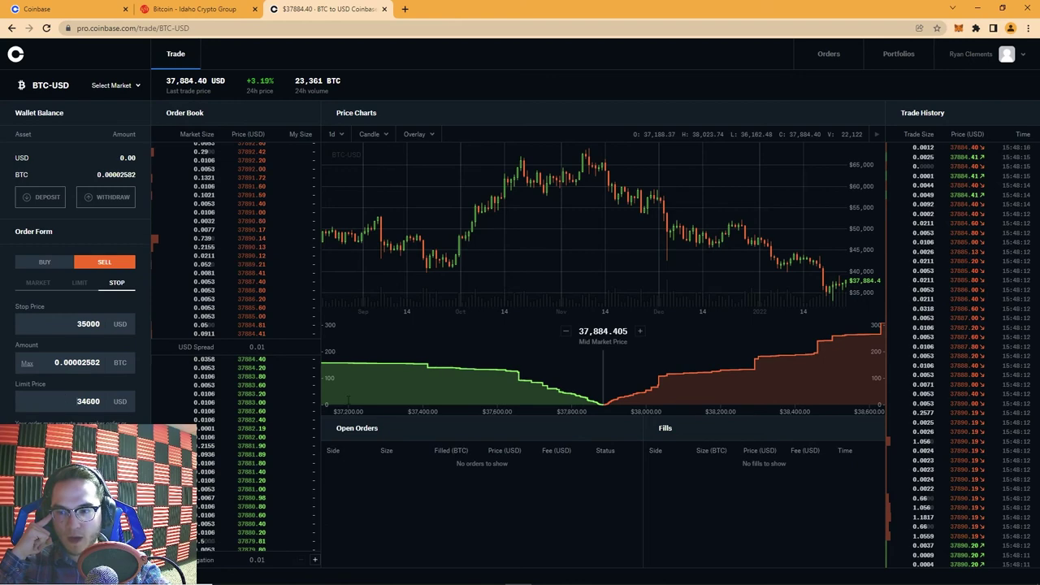
{"action": "double_click", "coordinate": [89, 402]}
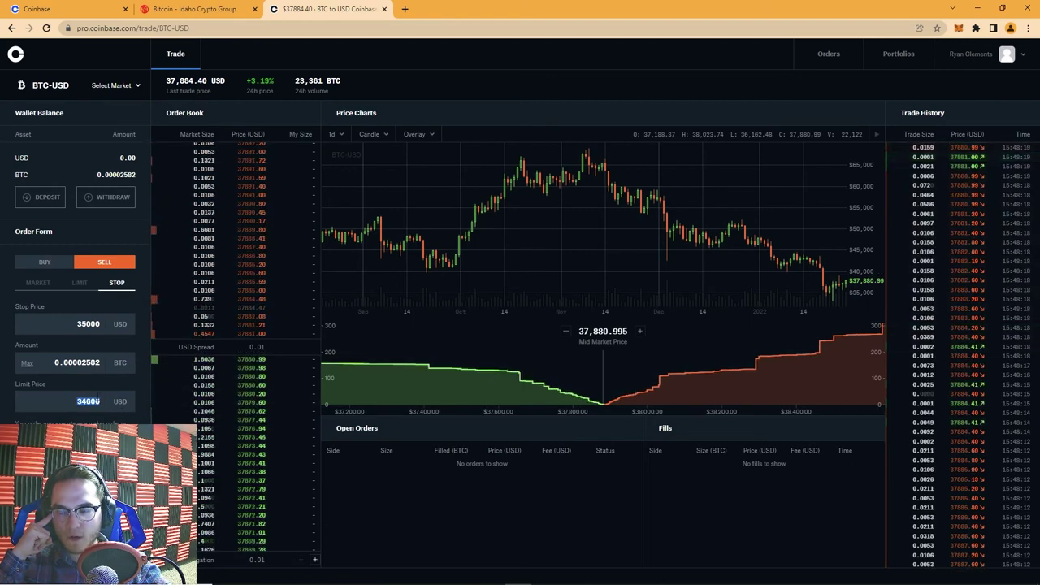
{"action": "double_click", "coordinate": [107, 402]}
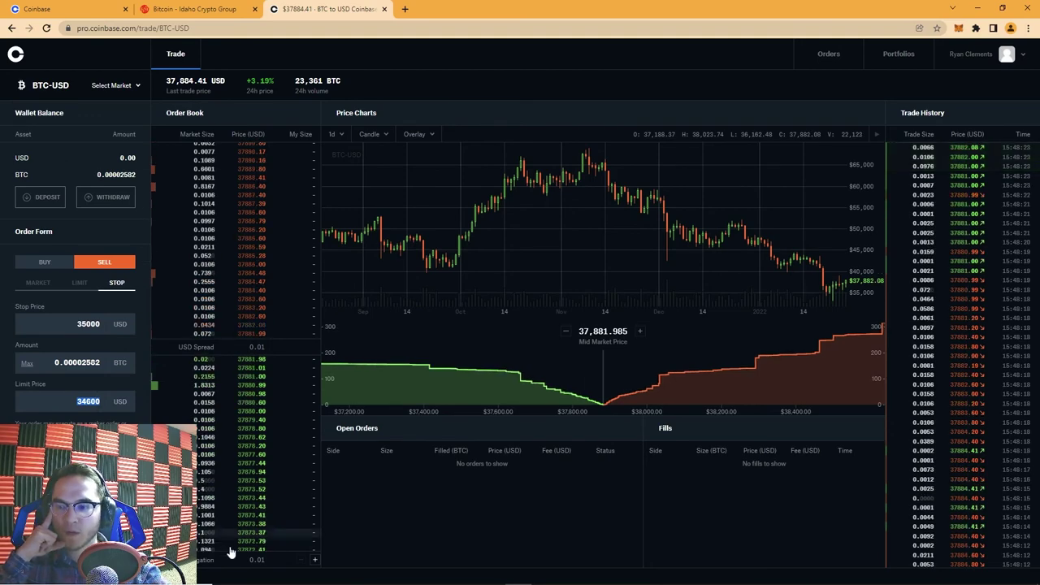
Step: Change the stop order from Sell to Buy and set its stop price to 40000 USD
{"action": "left_click", "coordinate": [44, 262]}
{"action": "double_click", "coordinate": [88, 323]}
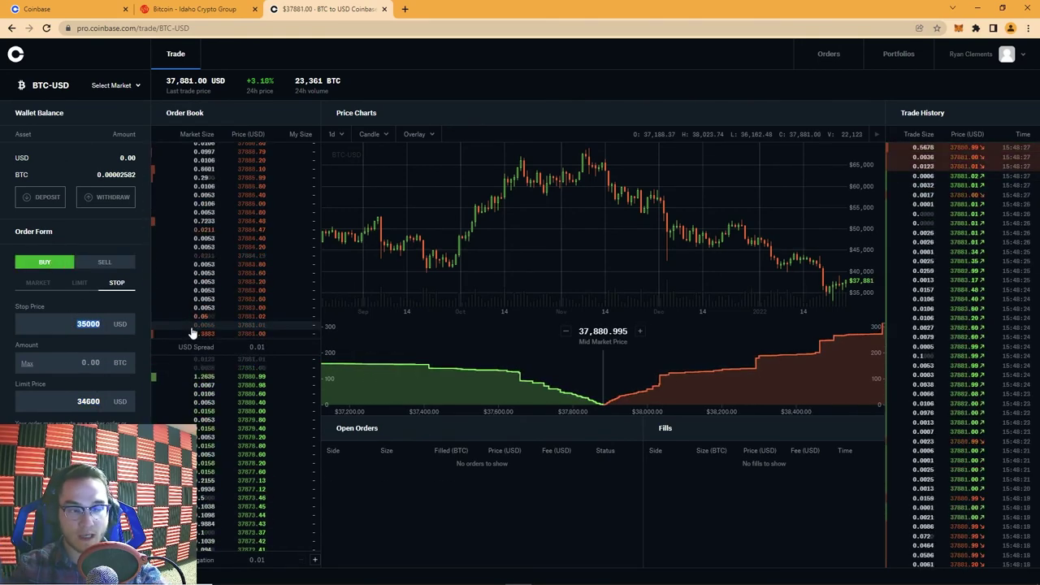
{"action": "type", "text": "1"}
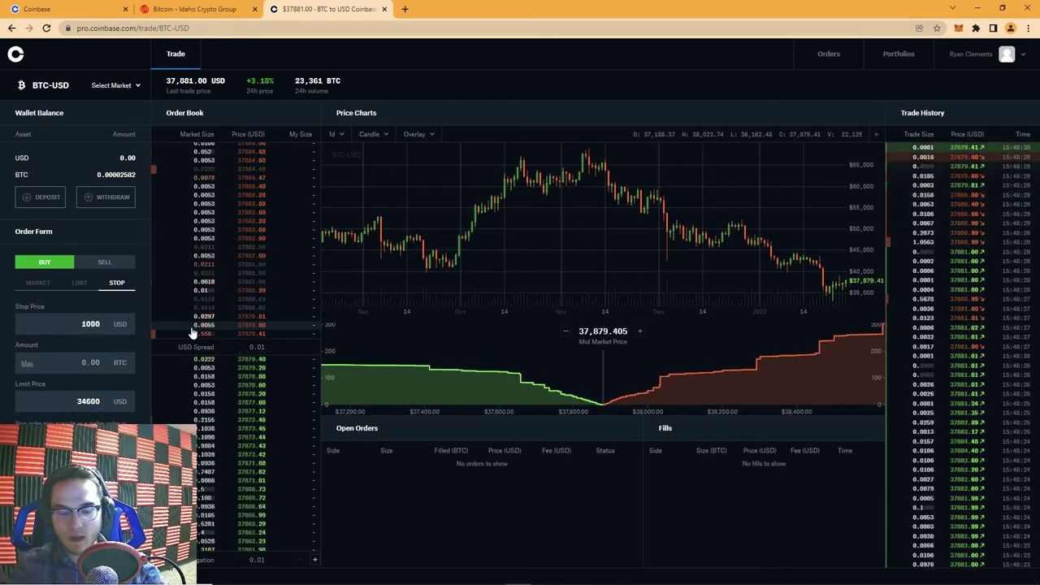
{"action": "key", "text": "BackSpace"}
{"action": "type", "text": "40"}
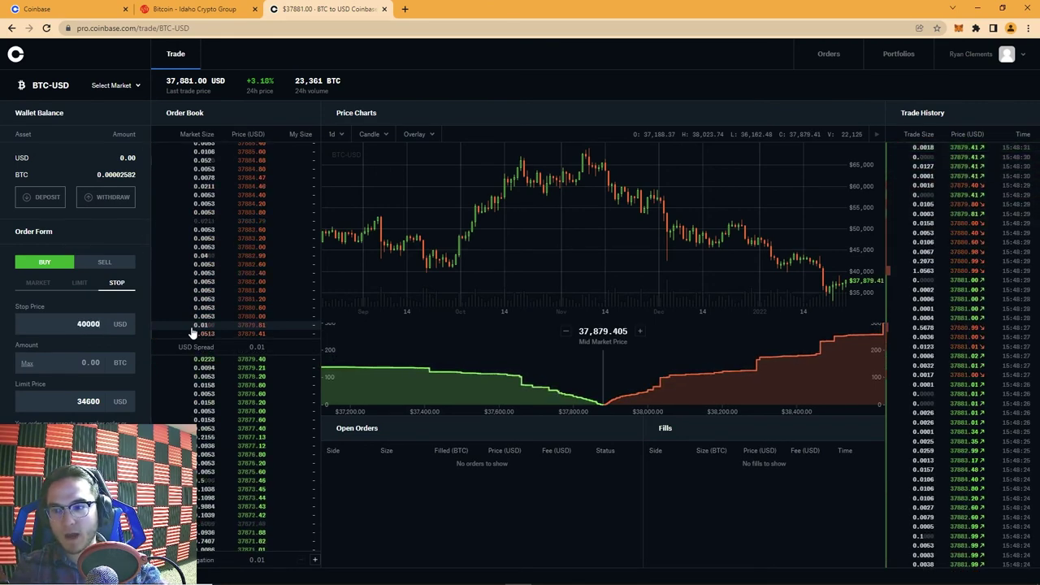
Step: Set the stop buy order's limit price to 40300 USD
{"action": "key", "text": "Tab"}
{"action": "key", "text": "Tab"}
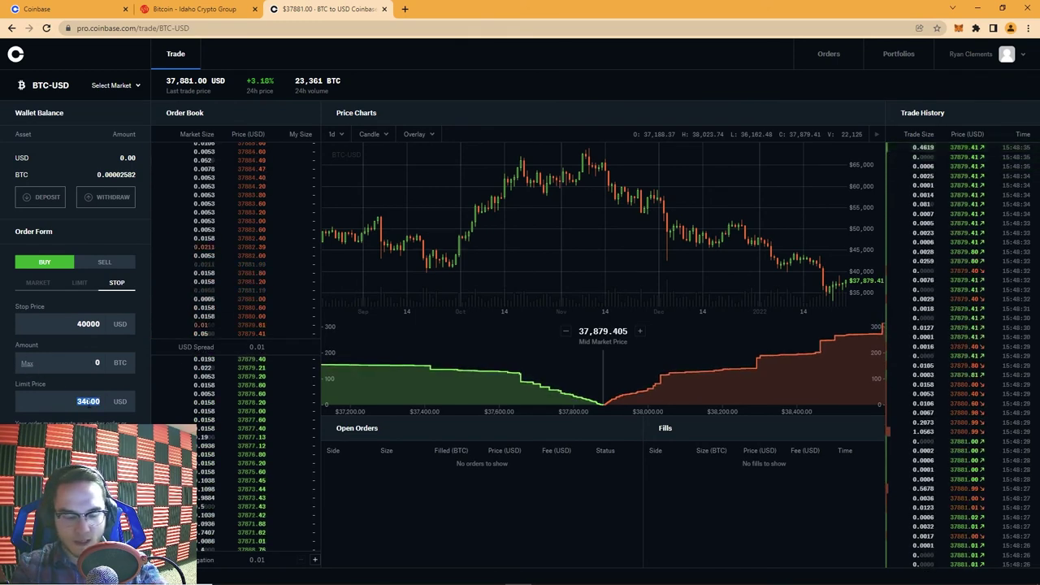
{"action": "type", "text": "40"}
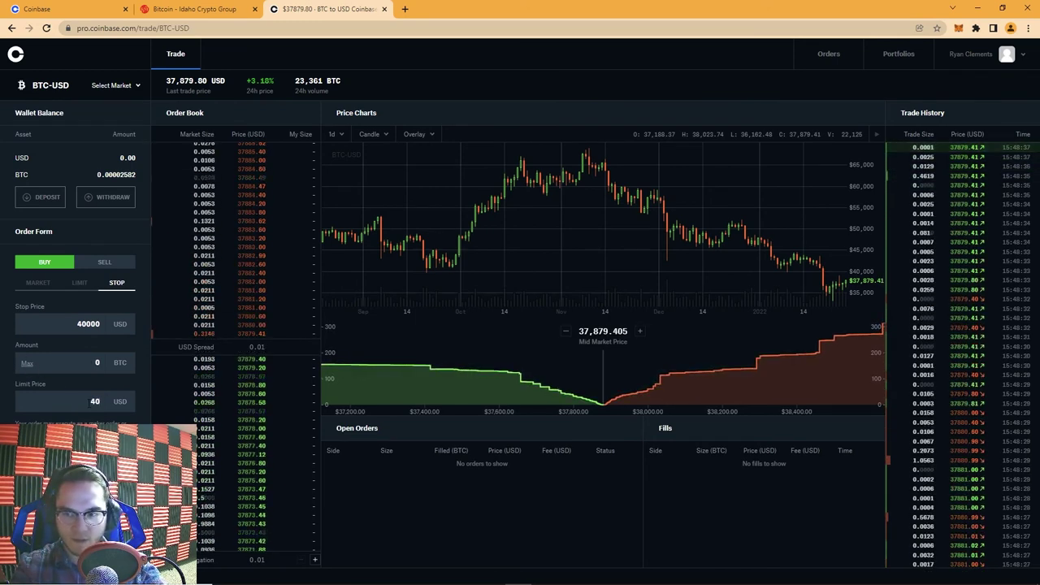
{"action": "type", "text": "300"}
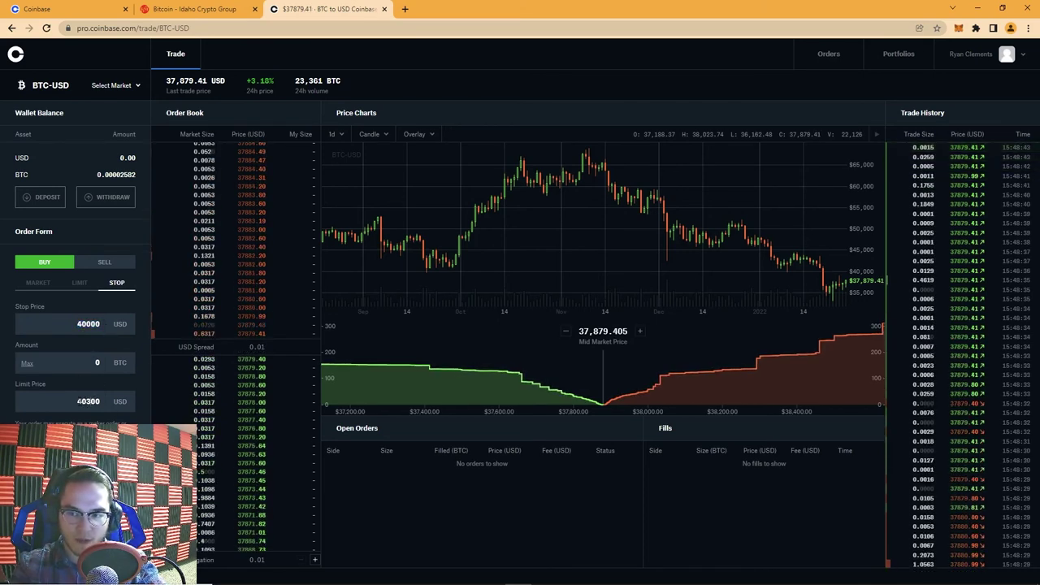
{"action": "left_click_drag", "start_coordinate": [78, 400], "coordinate": [107, 401]}
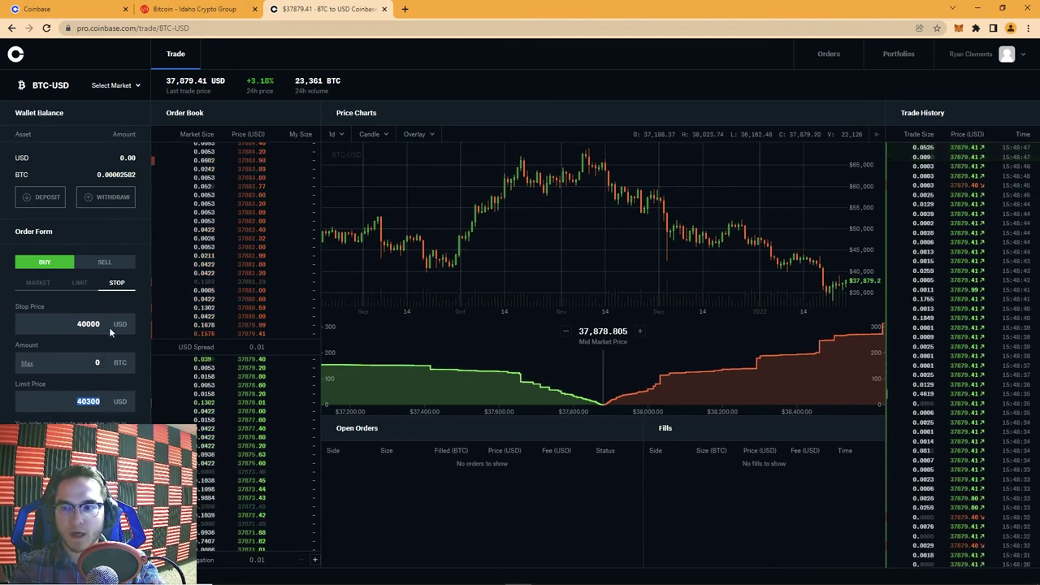
Step: Review the market and limit order types for buying BTC, ending on the market order
{"action": "left_click", "coordinate": [38, 282]}
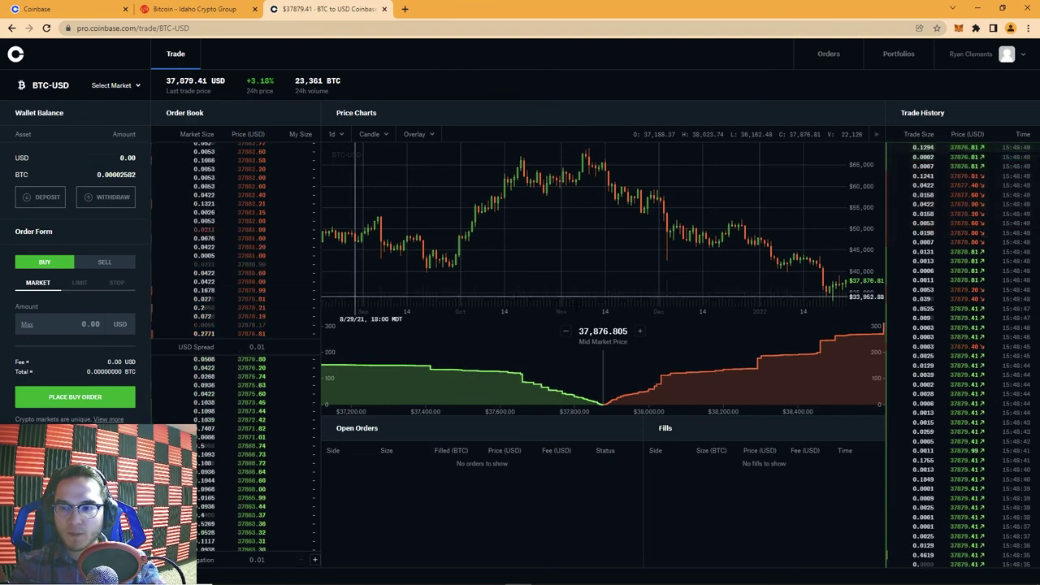
{"action": "left_click", "coordinate": [80, 282]}
{"action": "left_click", "coordinate": [38, 282]}
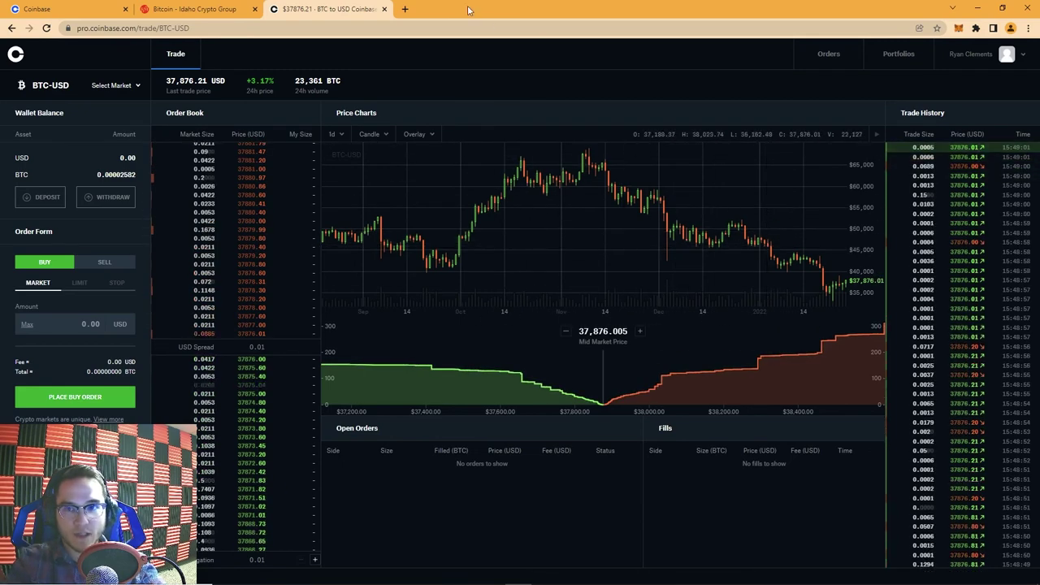
Step: Search the web for tradingview in a new browser tab and open the TradingView site
{"action": "left_click", "coordinate": [405, 9]}
{"action": "type", "text": "trading"}
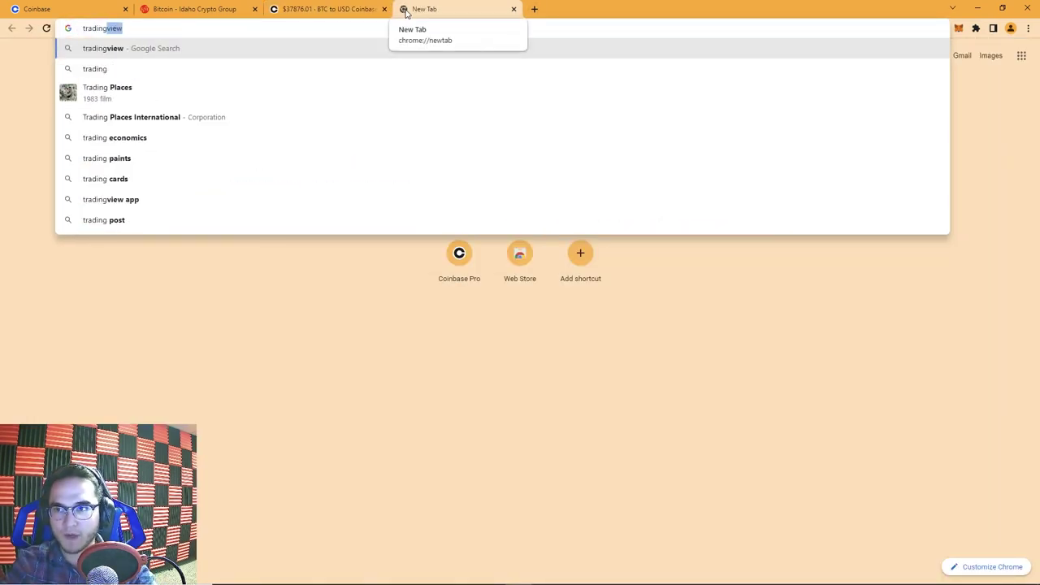
{"action": "key", "text": "Return"}
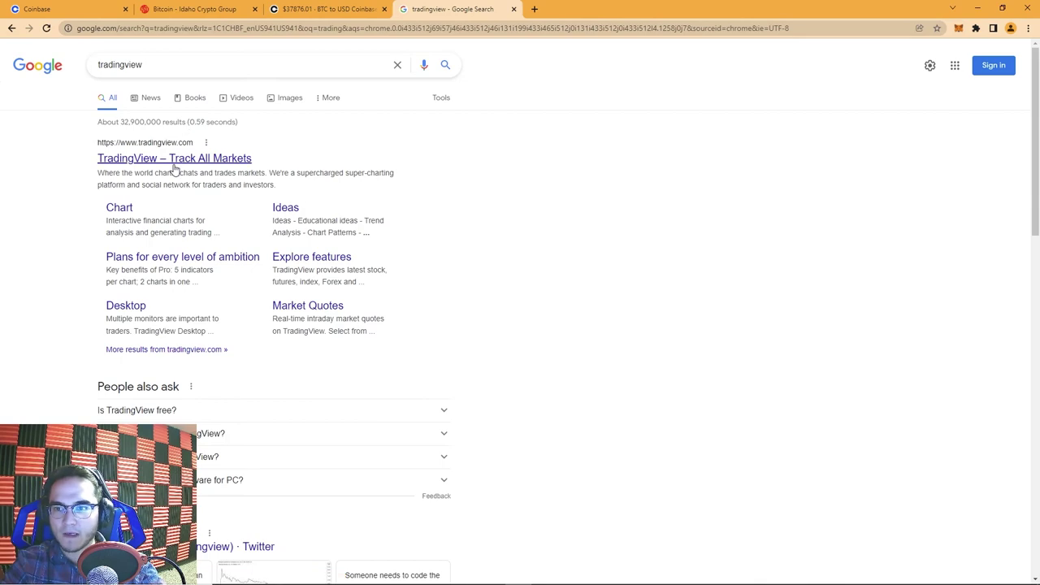
{"action": "left_click", "coordinate": [174, 163]}
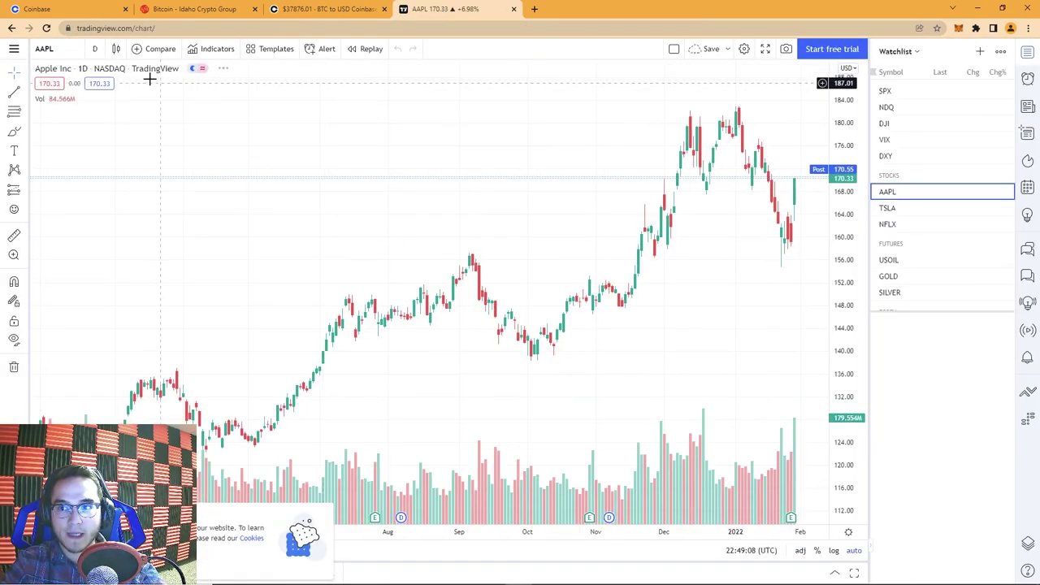
Step: Look up the symbol BTC and load the BTCUSD chart from Coinbase
{"action": "left_click", "coordinate": [58, 52]}
{"action": "type", "text": "BT"}
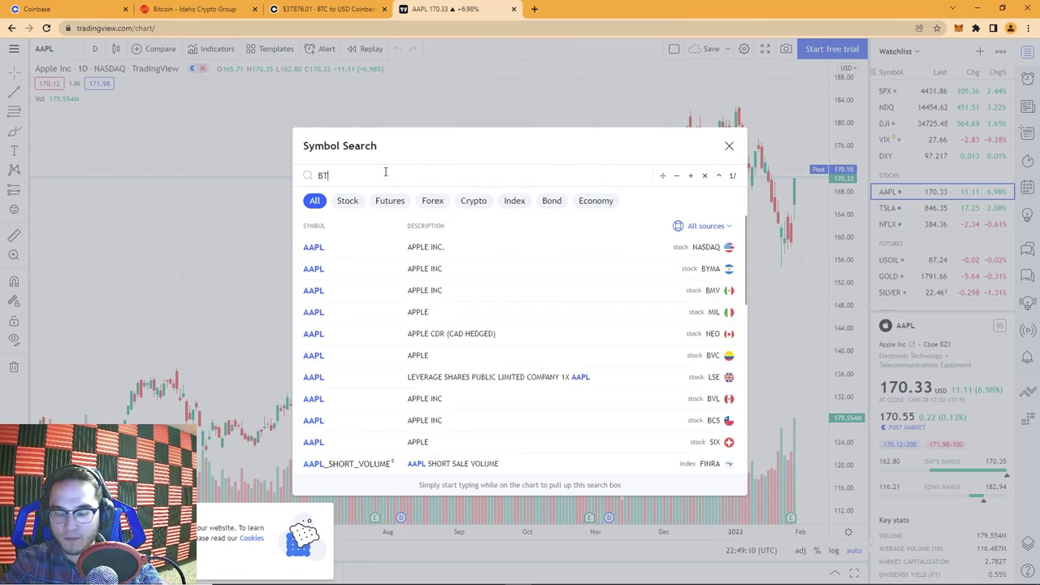
{"action": "type", "text": "C"}
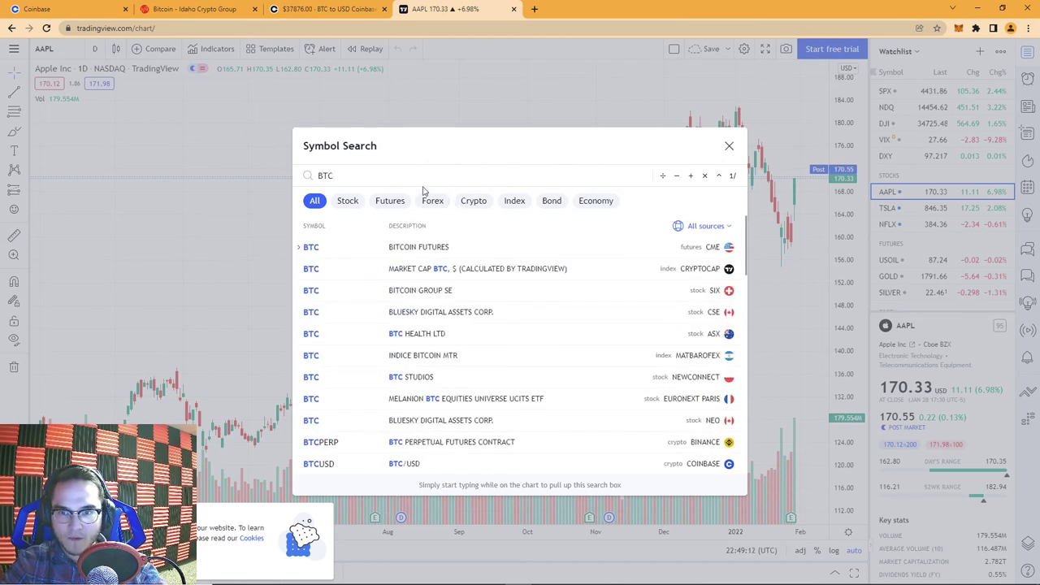
{"action": "scroll", "coordinate": [627, 344], "scroll_direction": "down", "scroll_amount": 1}
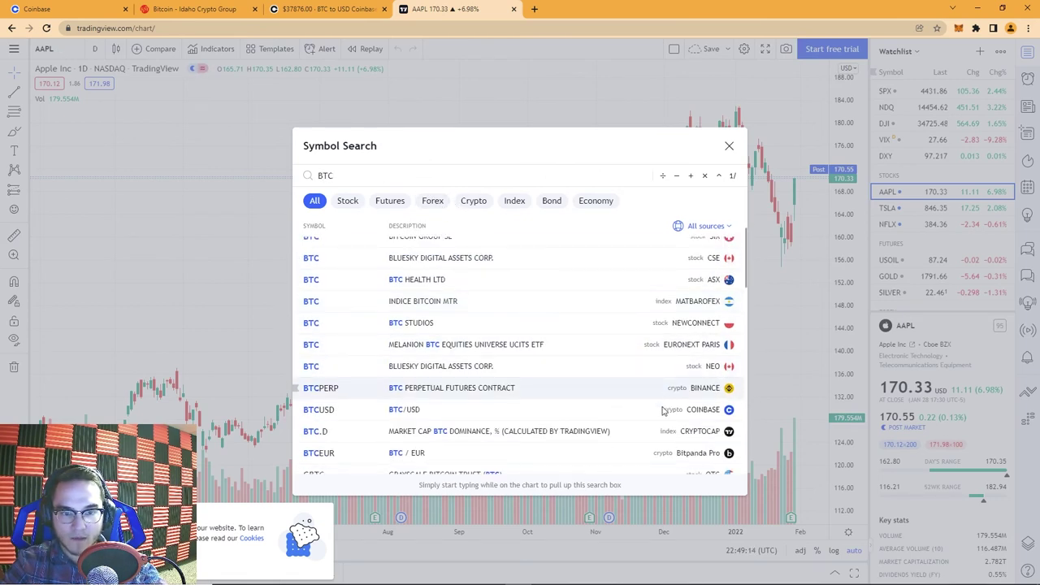
{"action": "left_click", "coordinate": [712, 410]}
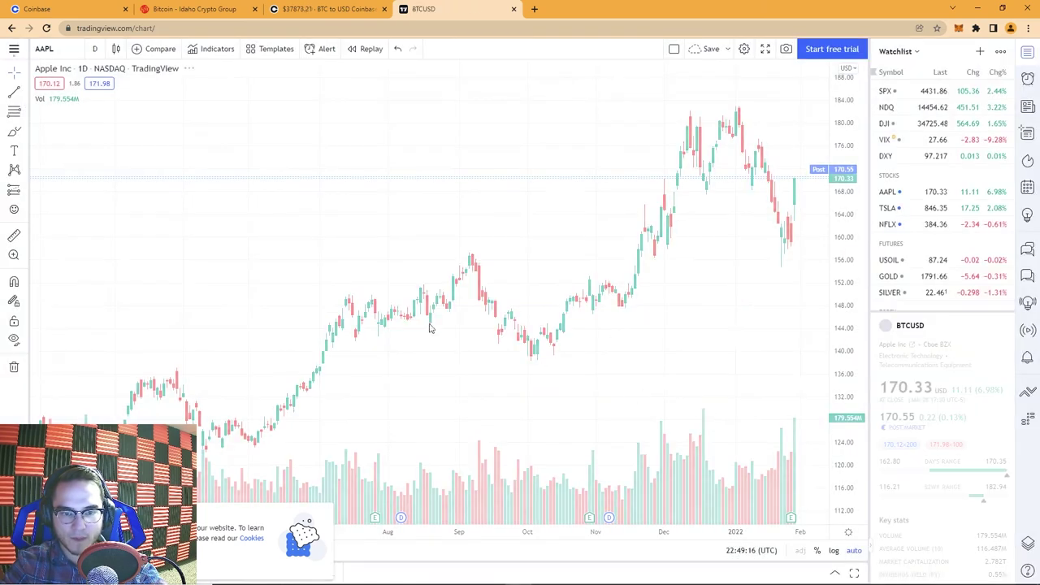
Step: Draw a horizontal ray starting at the November peak of the BTCUSD chart, at about 69,035 USD
{"action": "scroll", "coordinate": [637, 218], "scroll_direction": "up", "scroll_amount": 3}
{"action": "left_click_drag", "start_coordinate": [637, 219], "coordinate": [455, 232]}
{"action": "left_click", "coordinate": [24, 93]}
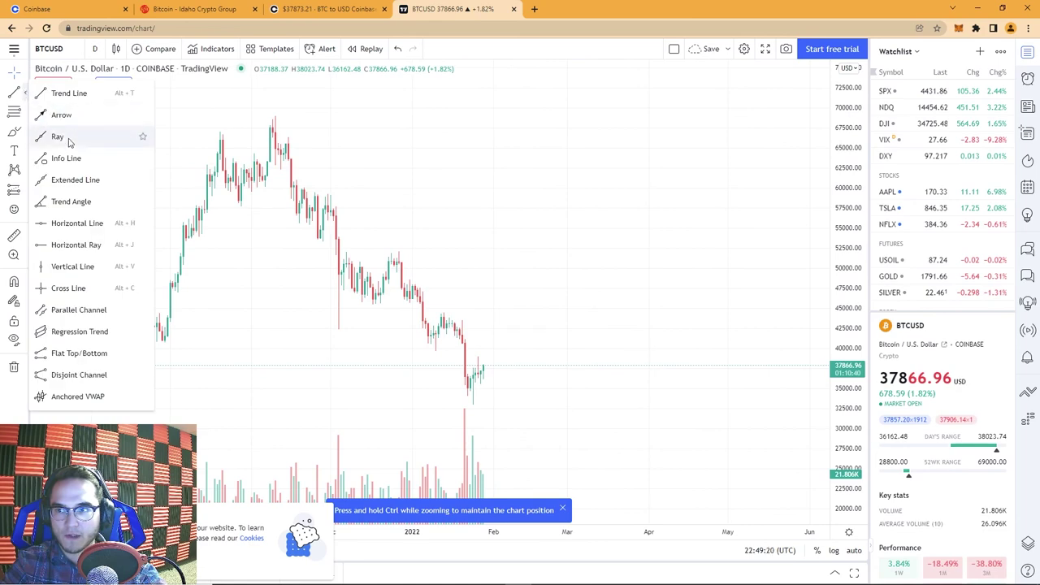
{"action": "left_click", "coordinate": [83, 242]}
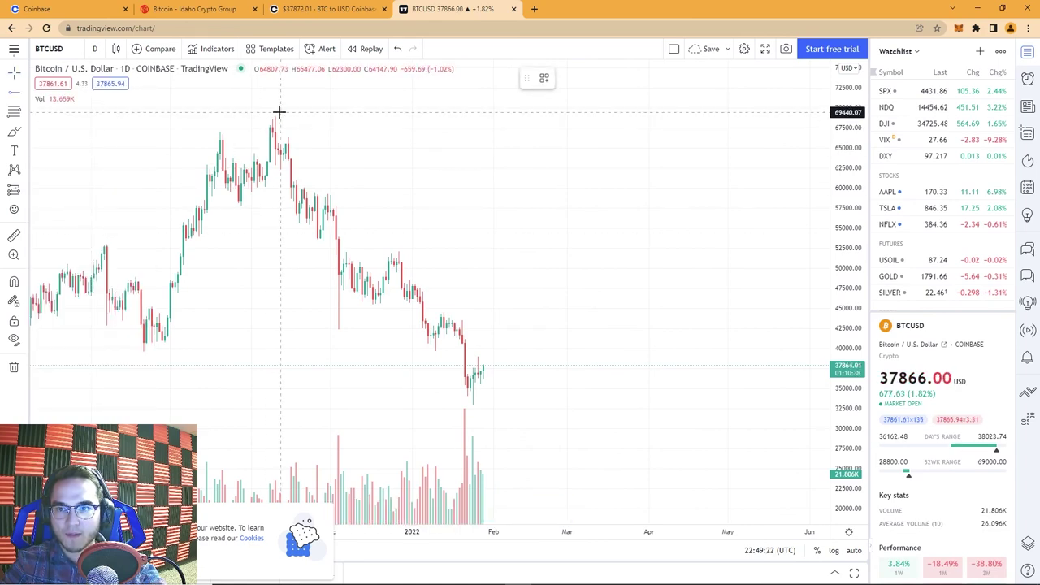
{"action": "left_click", "coordinate": [274, 116]}
{"action": "left_click", "coordinate": [698, 293]}
{"action": "scroll", "coordinate": [451, 260], "scroll_direction": "down", "scroll_amount": 2}
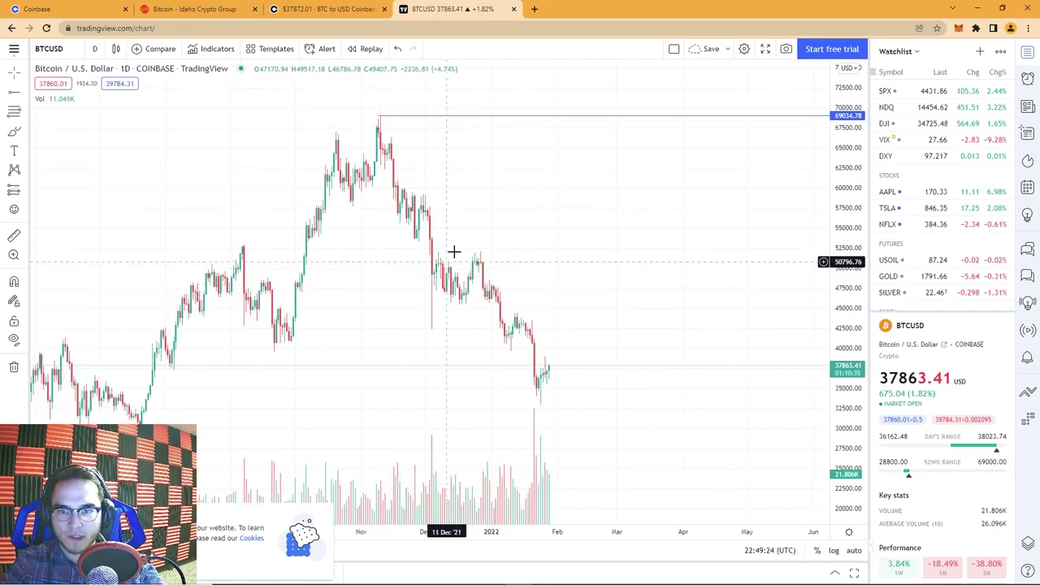
{"action": "scroll", "coordinate": [520, 248], "scroll_direction": "up", "scroll_amount": 2}
{"action": "scroll", "coordinate": [317, 147], "scroll_direction": "up", "scroll_amount": 2}
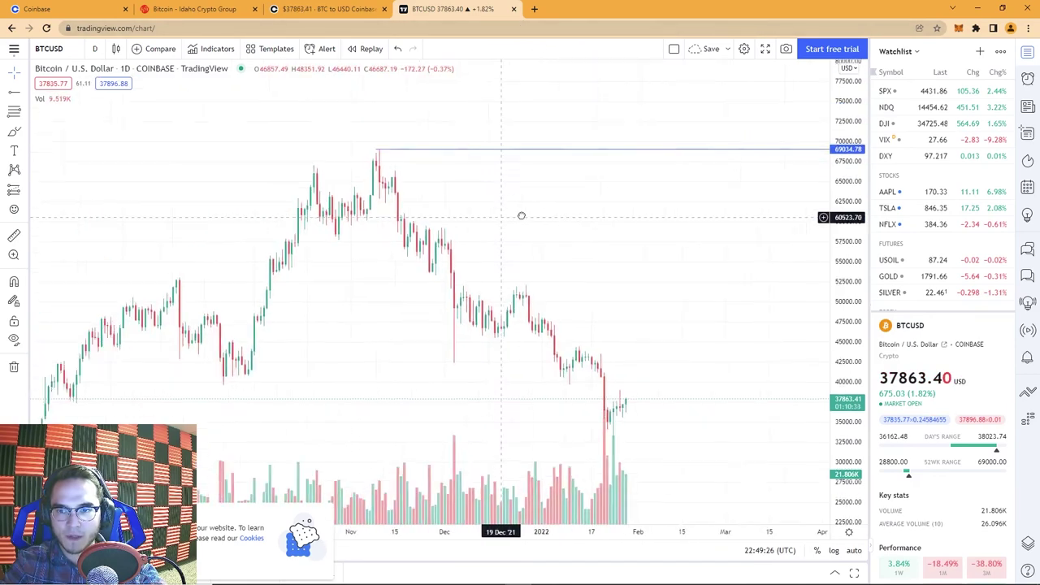
{"action": "left_click_drag", "start_coordinate": [520, 214], "coordinate": [645, 152]}
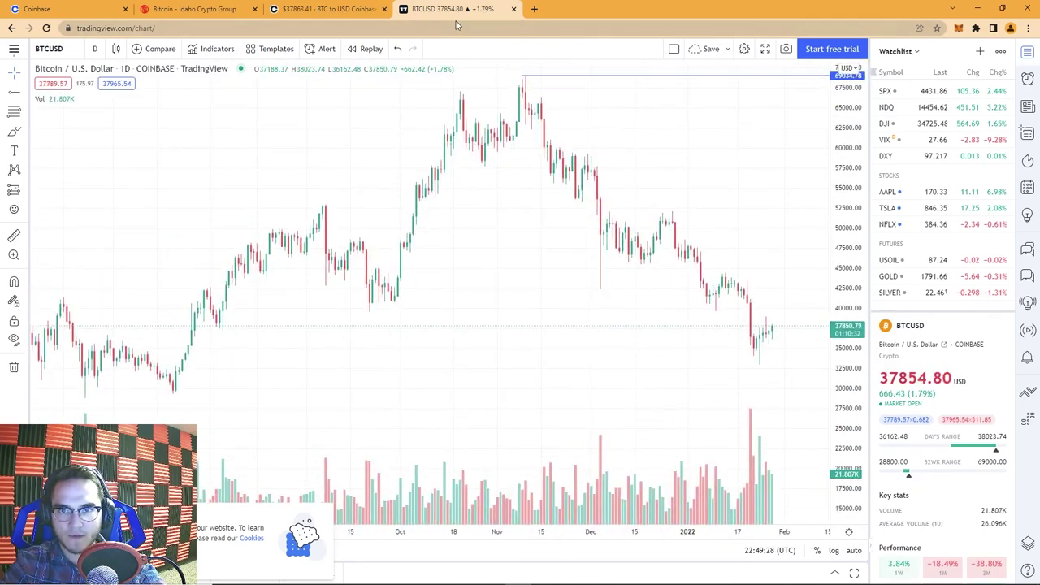
Step: Close the TradingView chart and return to the BTC-USD trading page in Coinbase Pro
{"action": "left_click", "coordinate": [514, 9]}
{"action": "left_click", "coordinate": [570, 89]}
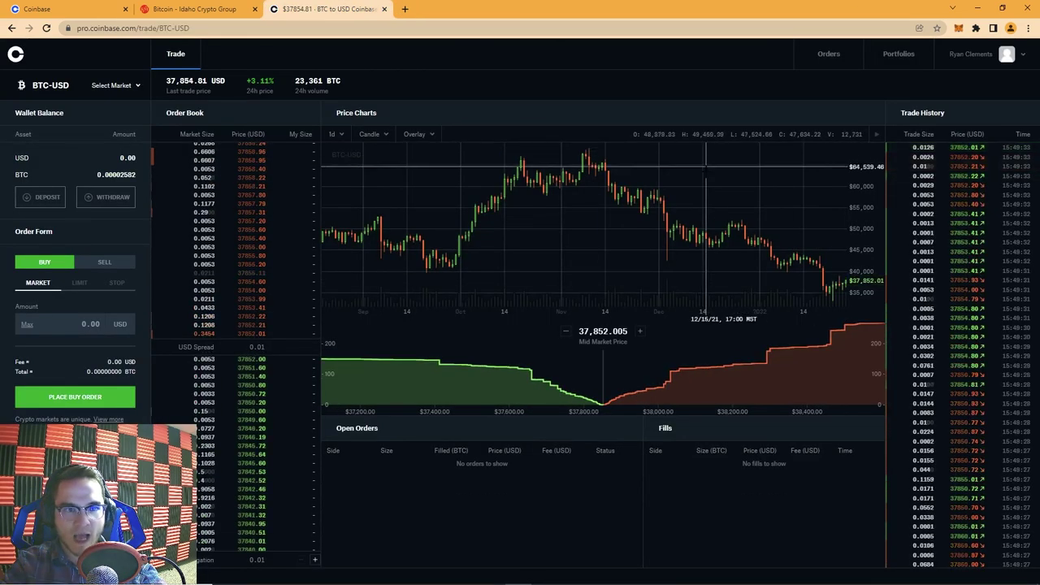
{"action": "left_click", "coordinate": [176, 54]}
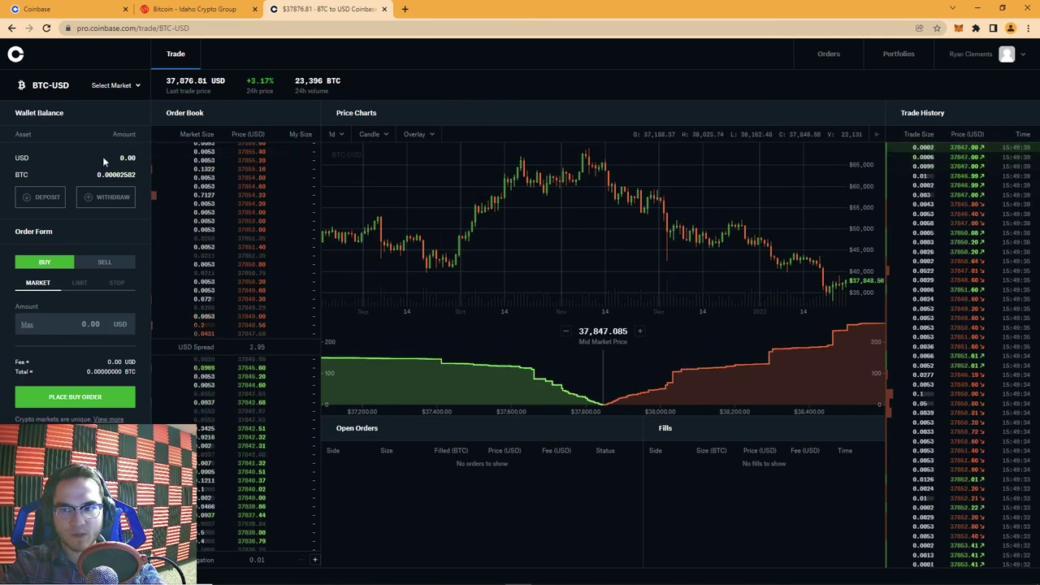
Step: Review the open orders, the default portfolio's balances and the account options in Coinbase Pro
{"action": "left_click", "coordinate": [829, 58]}
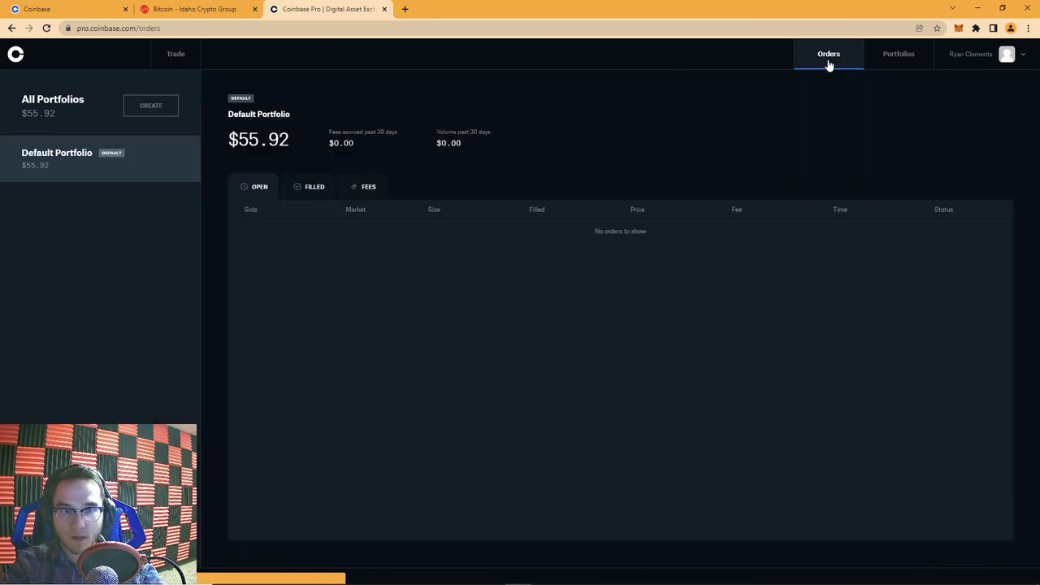
{"action": "left_click", "coordinate": [898, 59]}
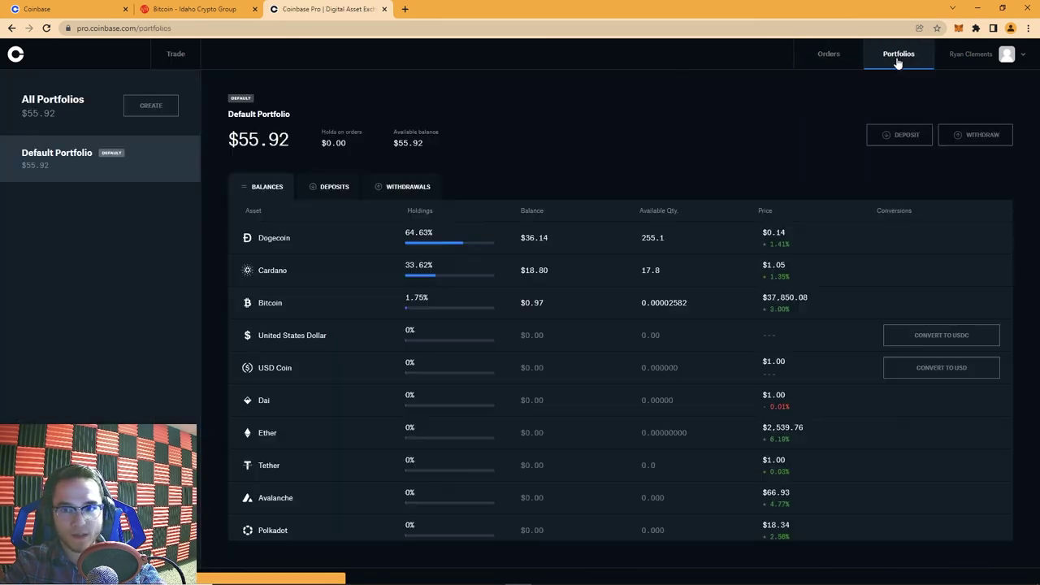
{"action": "left_click", "coordinate": [1009, 55]}
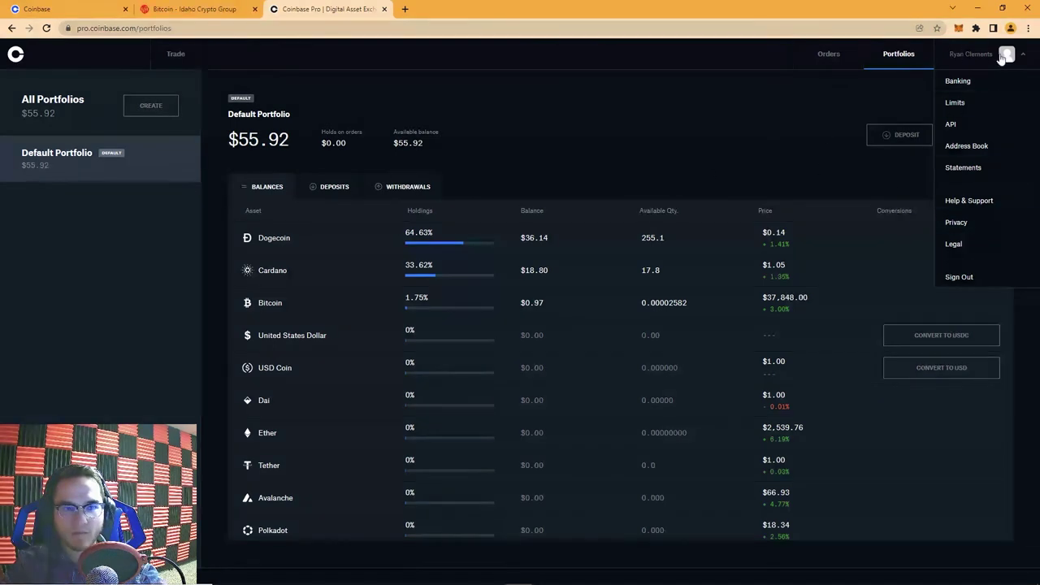
{"action": "left_click", "coordinate": [1007, 55]}
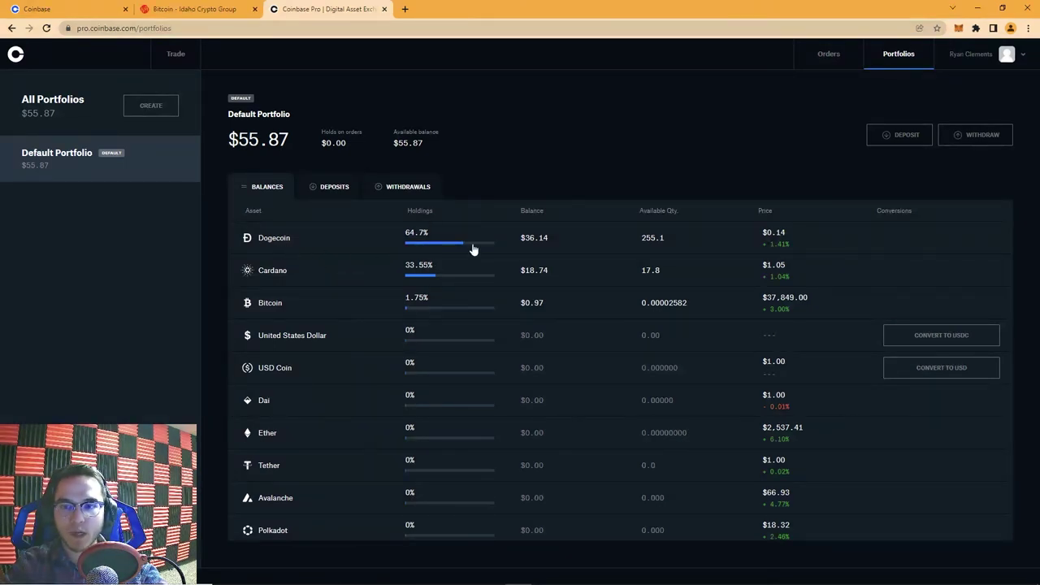
Step: Examine the form for withdrawing DOGE to Coinbase.com, close it without withdrawing and return to the BTC-USD trading page
{"action": "left_click", "coordinate": [998, 138]}
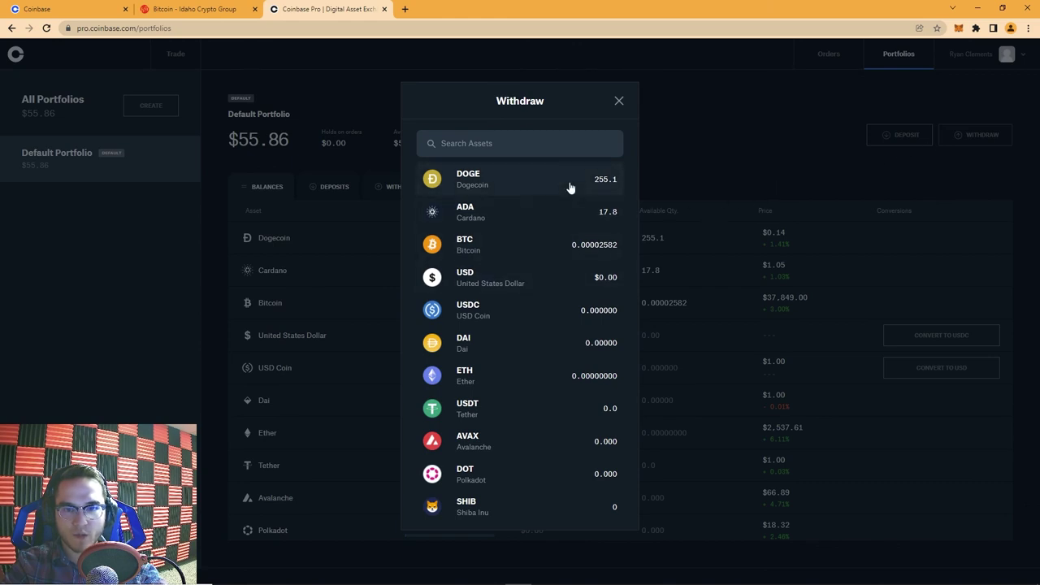
{"action": "left_click", "coordinate": [502, 179]}
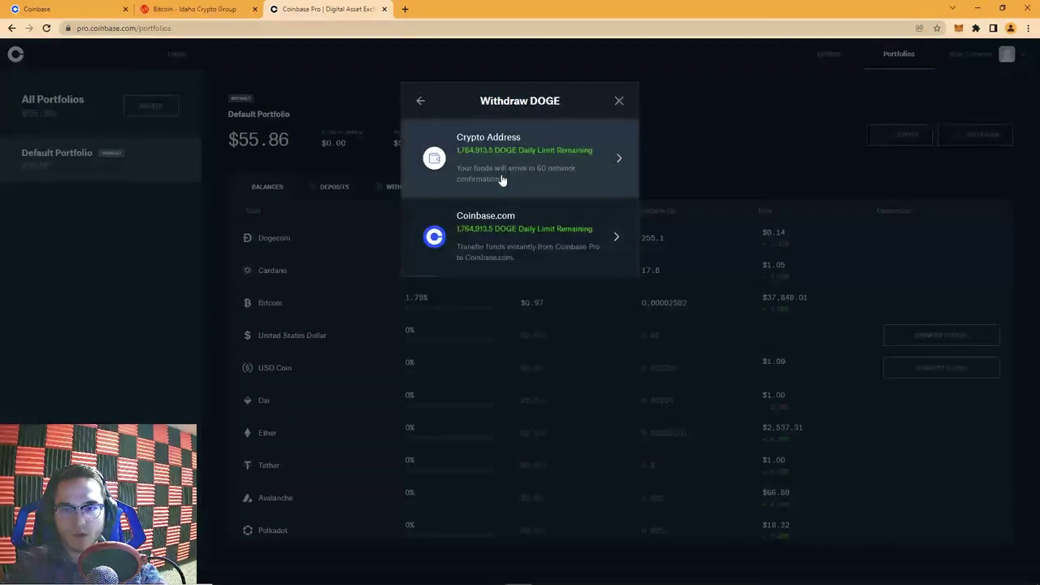
{"action": "left_click", "coordinate": [483, 237]}
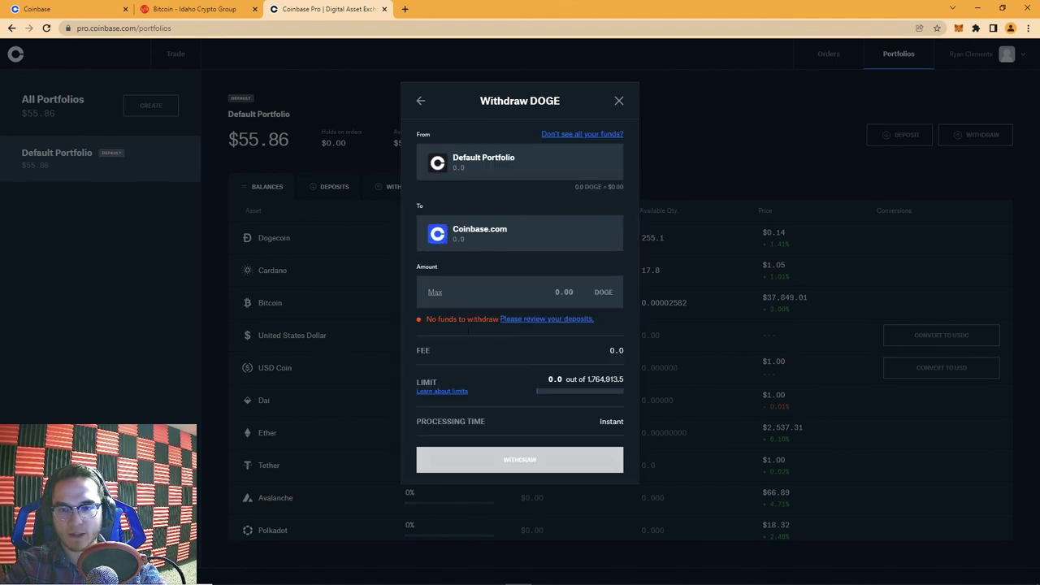
{"action": "left_click", "coordinate": [617, 102]}
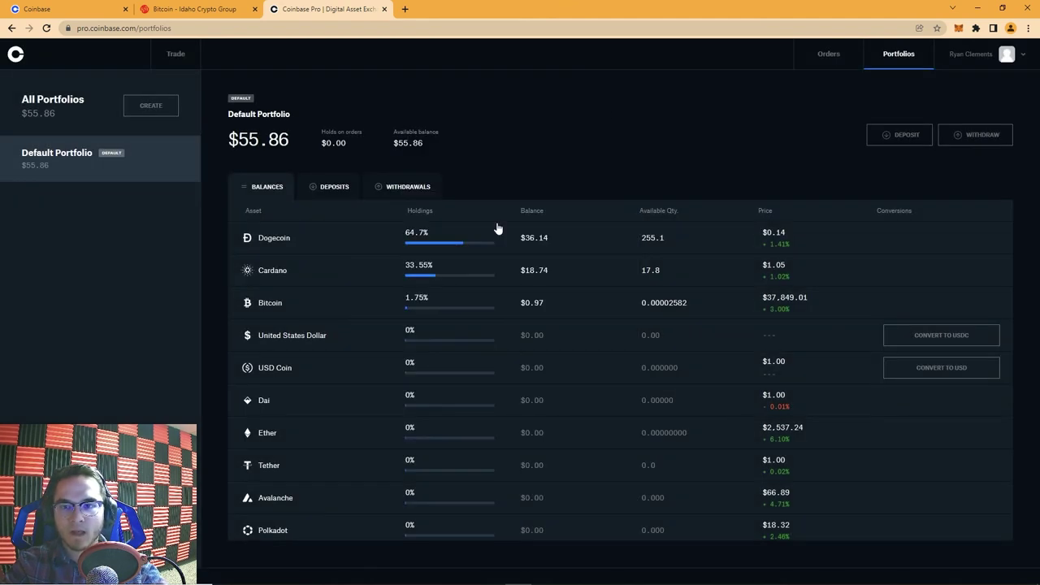
{"action": "left_click", "coordinate": [16, 54]}
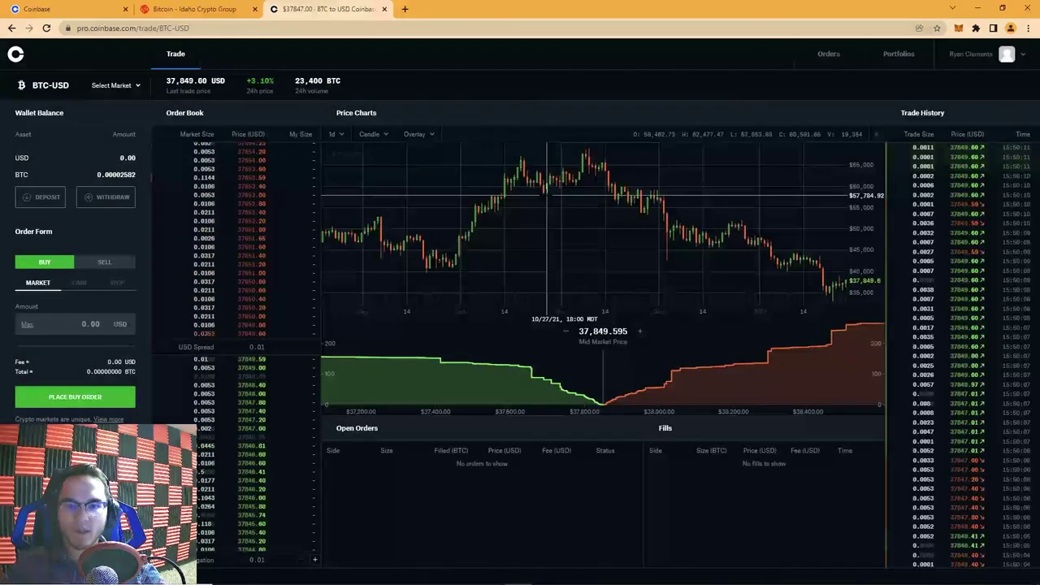